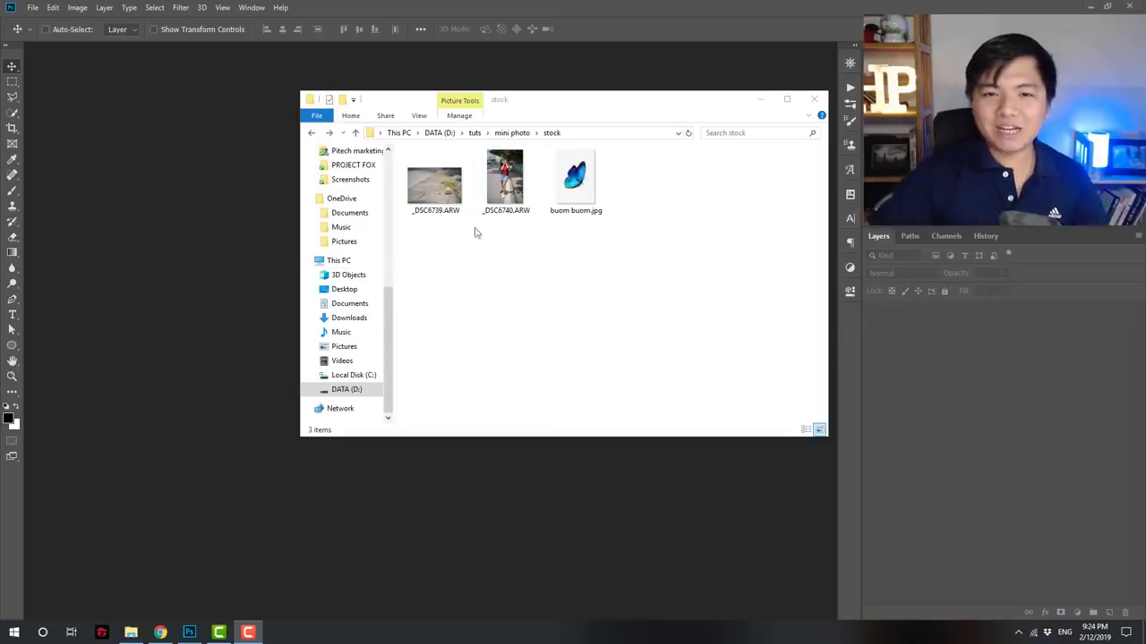
Drag _DSC6739.ARW from the stock folder into Photoshop to open it in Camera Raw.
{"action": "mouse_move", "coordinate": [610, 105]}
{"action": "left_mouse_down"}
{"action": "mouse_move", "coordinate": [715, 168]}
{"action": "mouse_move", "coordinate": [797, 151]}
{"action": "left_mouse_up"}
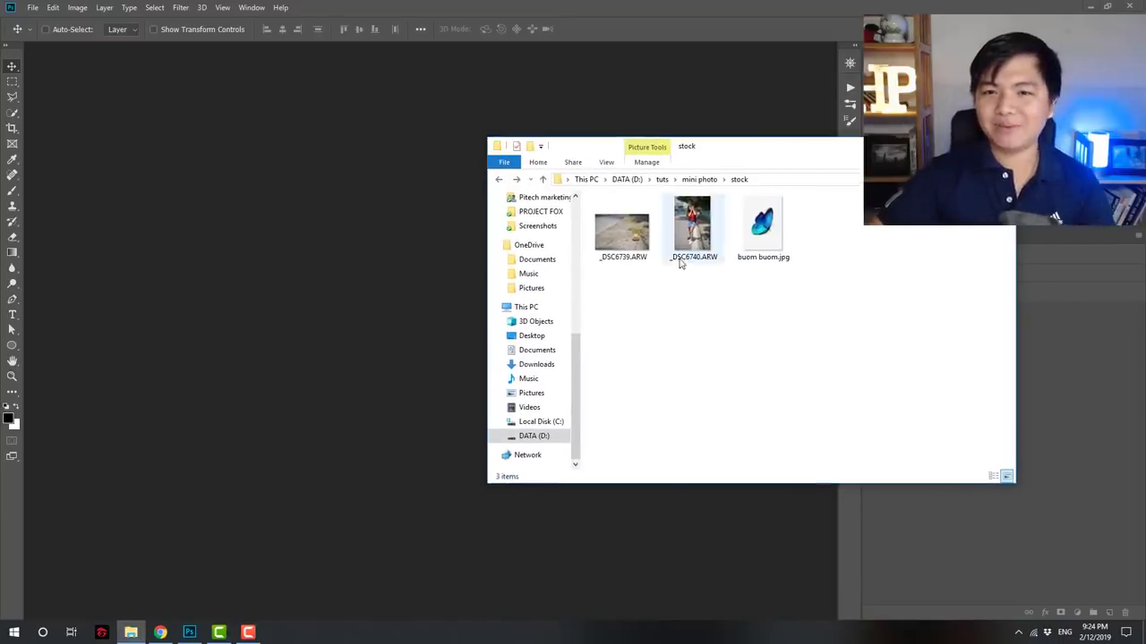
{"action": "left_click", "coordinate": [631, 240]}
{"action": "left_click_drag", "start_coordinate": [560, 247], "coordinate": [374, 276]}
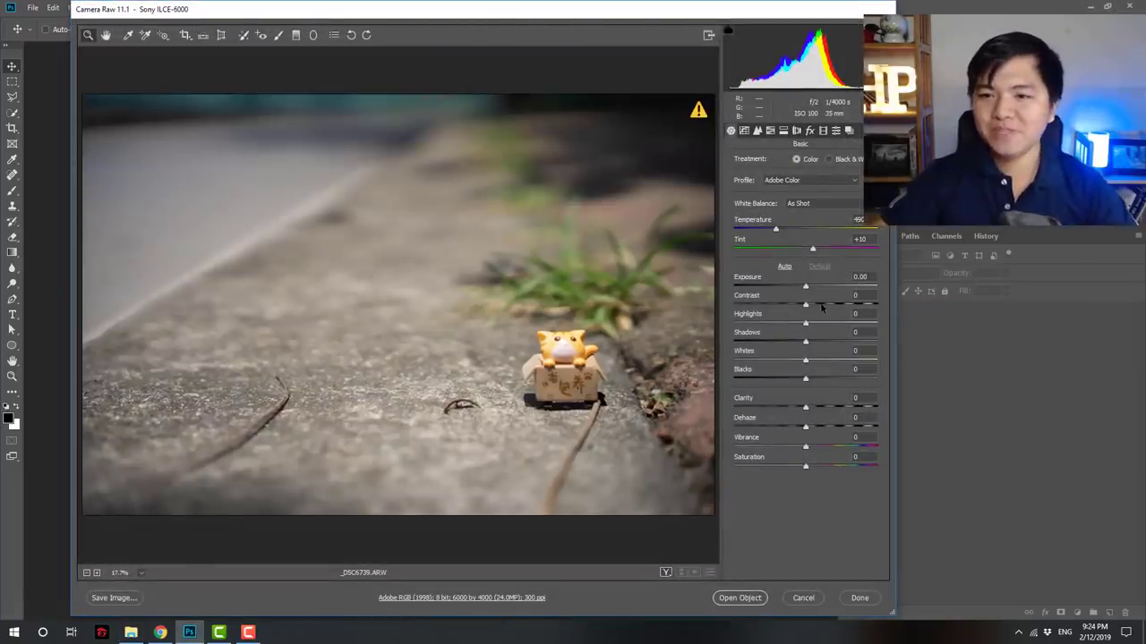
Set Exposure 0.00, Contrast +23, Highlights -24 and Shadows about +38.
{"action": "mouse_move", "coordinate": [806, 304]}
{"action": "left_mouse_down"}
{"action": "mouse_move", "coordinate": [821, 307]}
{"action": "mouse_move", "coordinate": [802, 289]}
{"action": "left_mouse_up"}
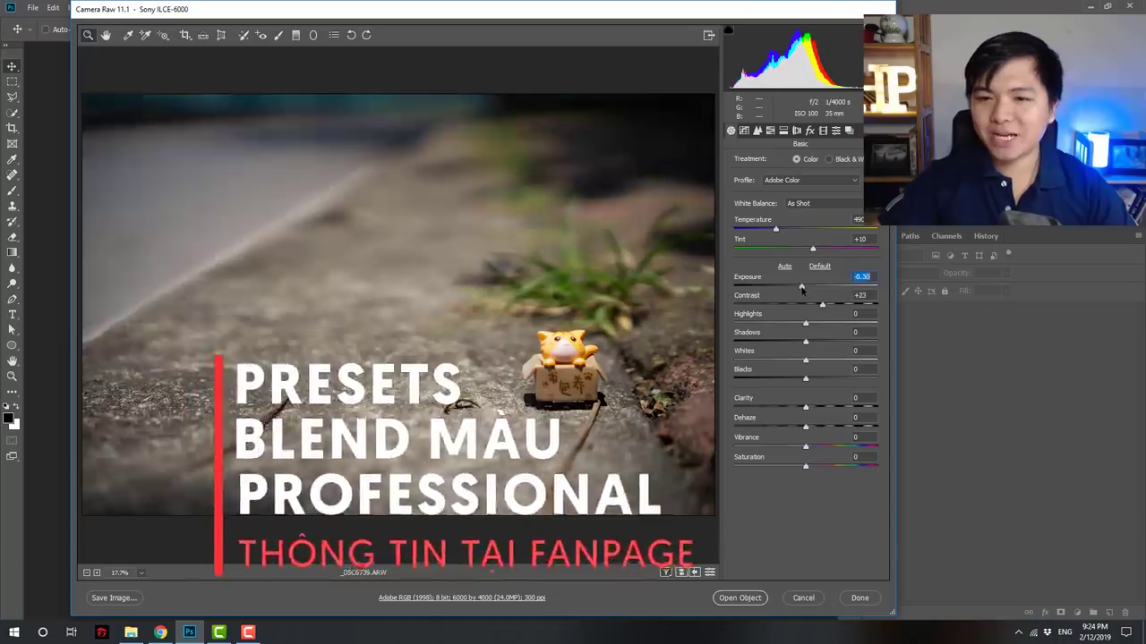
{"action": "double_click", "coordinate": [802, 288]}
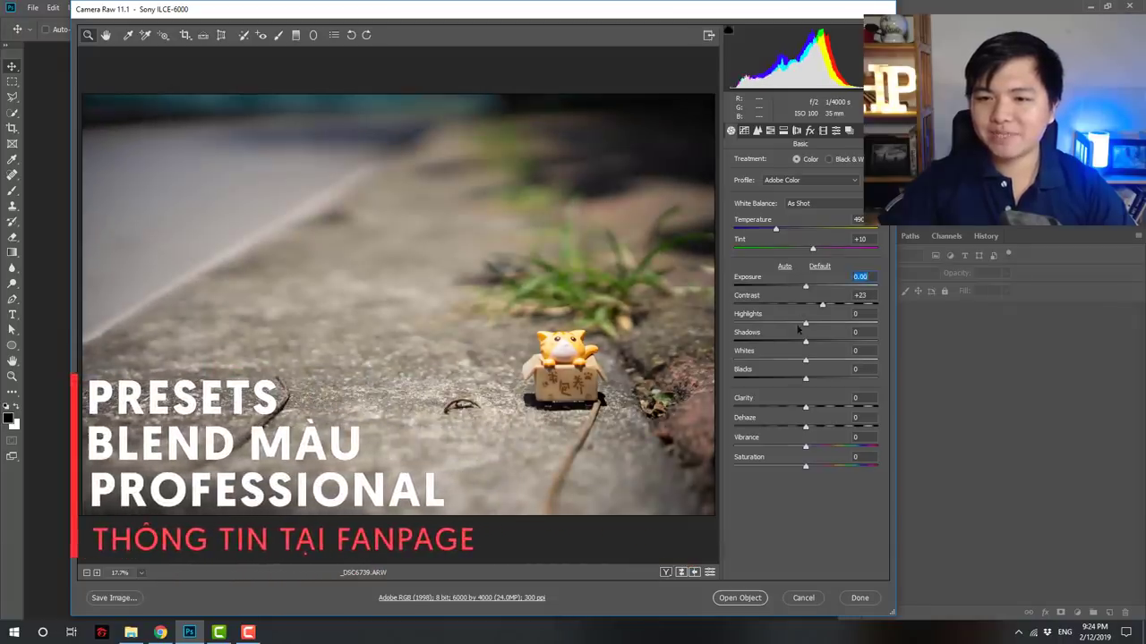
{"action": "left_click_drag", "start_coordinate": [800, 324], "coordinate": [789, 324]}
{"action": "left_click", "coordinate": [830, 342]}
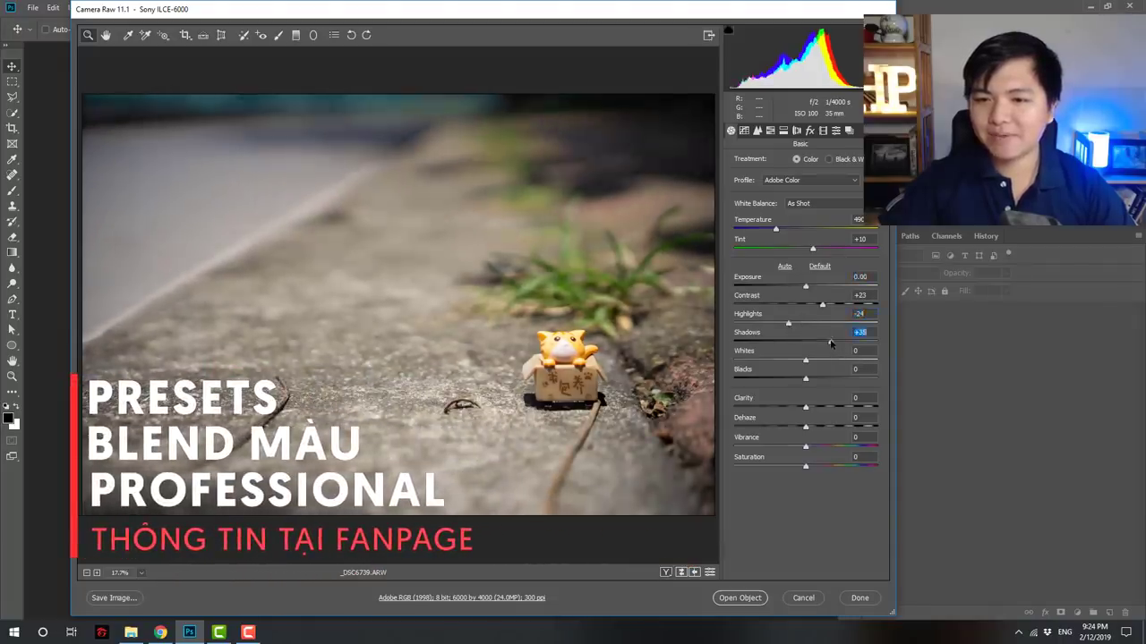
{"action": "left_click", "coordinate": [809, 131]}
Enable lens profile correction, set Luminance 13, Masking 95, Sharpening Amount 76, and open as object.
{"action": "left_click", "coordinate": [796, 131]}
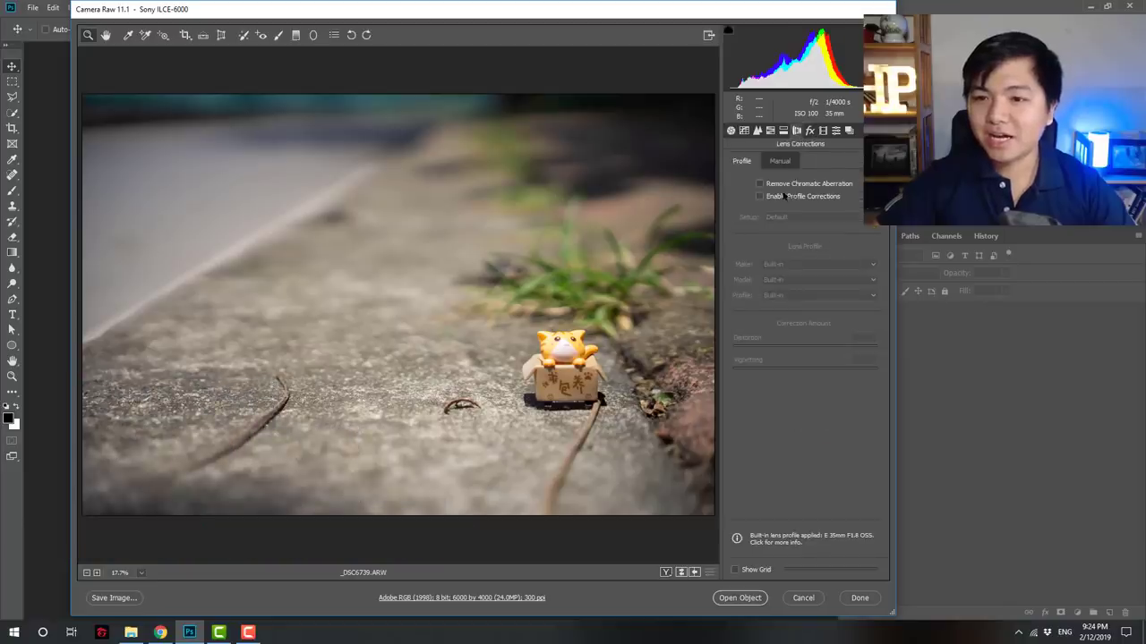
{"action": "left_click", "coordinate": [793, 197]}
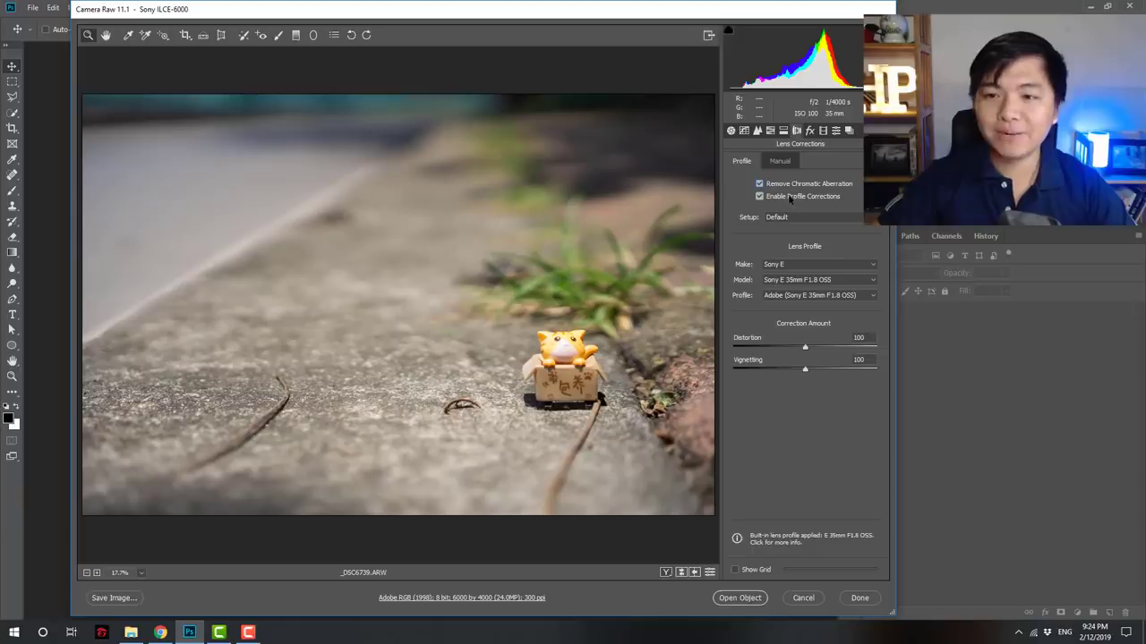
{"action": "left_click", "coordinate": [757, 131]}
{"action": "left_click", "coordinate": [750, 279]}
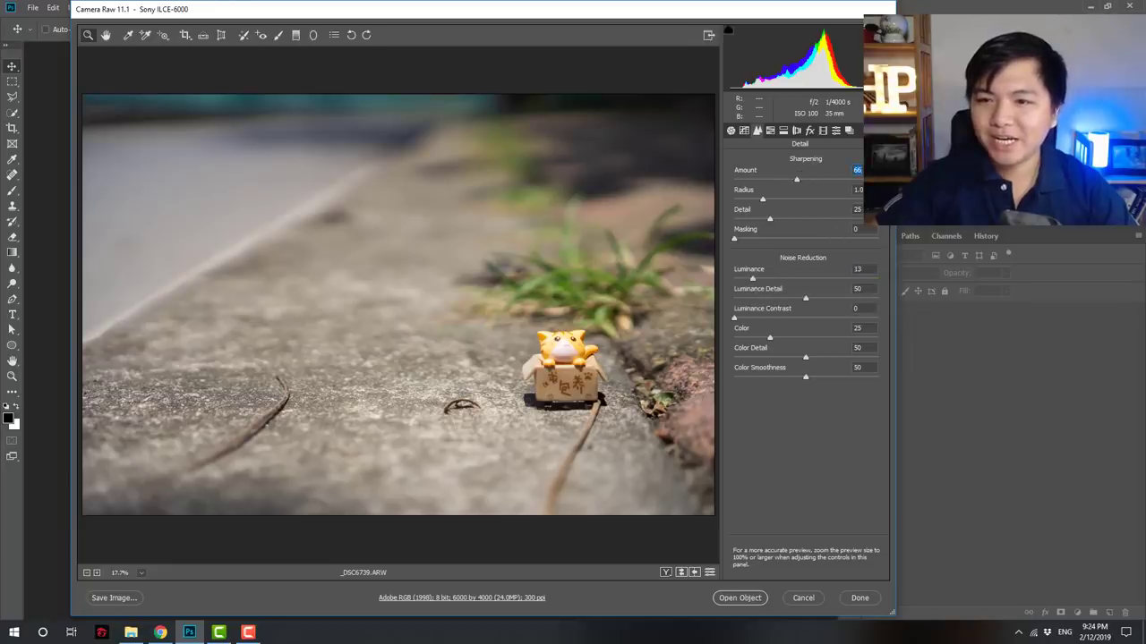
{"action": "left_click_drag", "start_coordinate": [734, 238], "coordinate": [870, 240]}
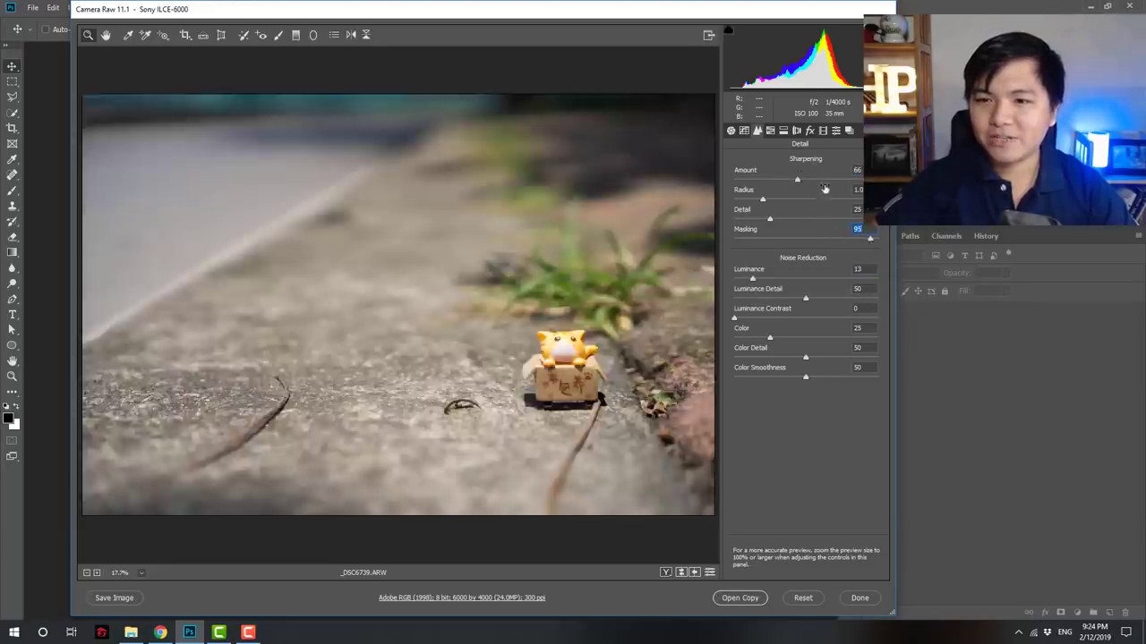
{"action": "left_click", "coordinate": [810, 180]}
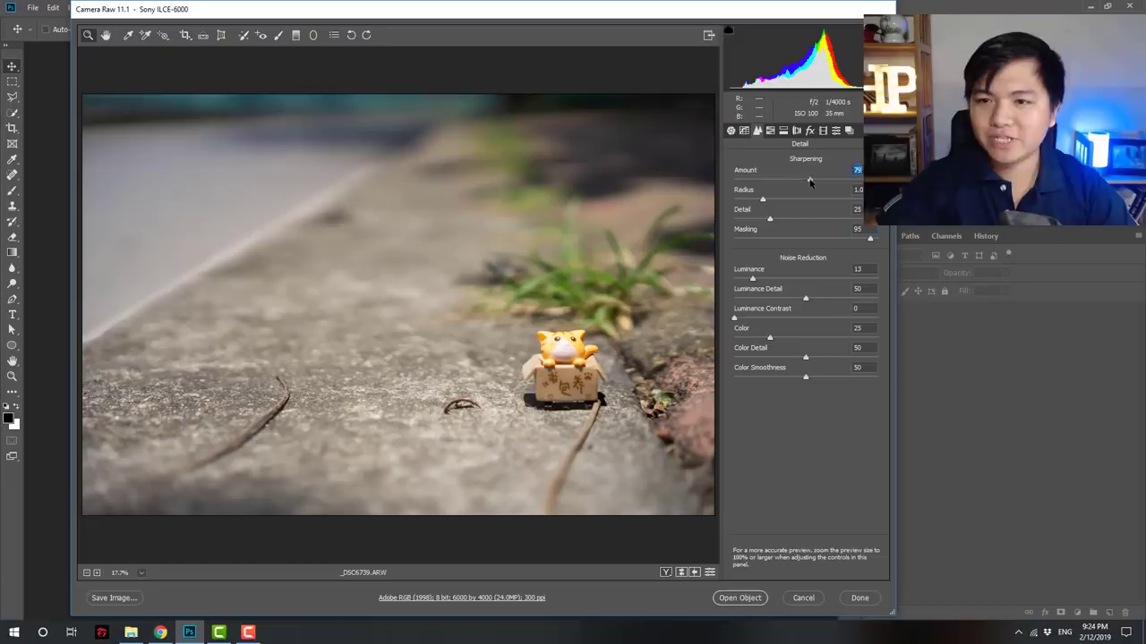
{"action": "left_click", "coordinate": [562, 376]}
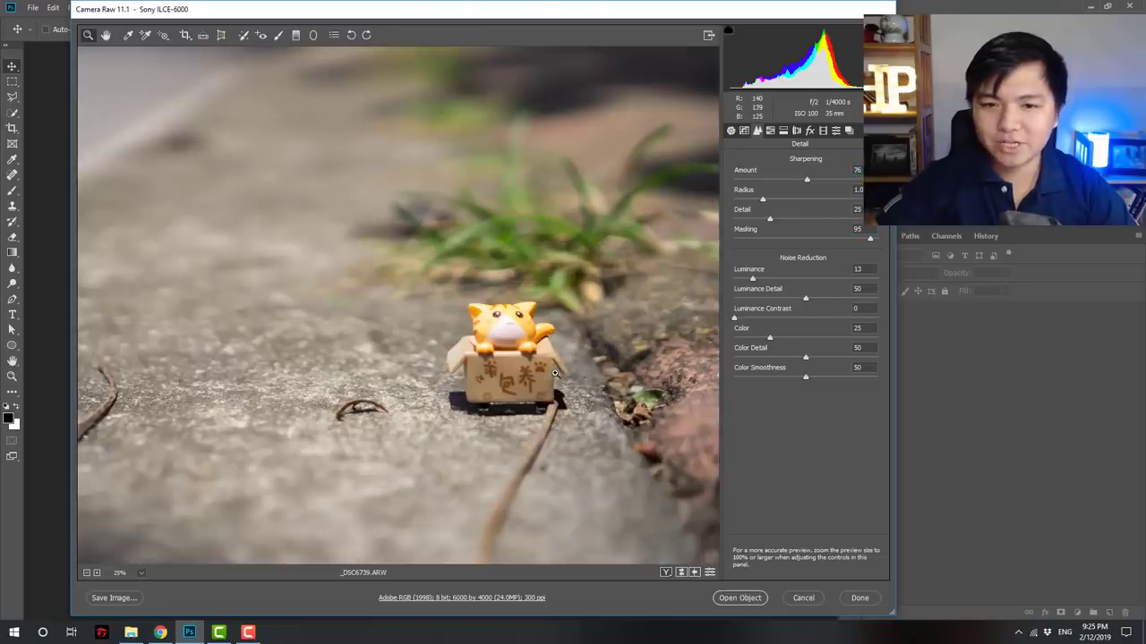
{"action": "left_click", "coordinate": [737, 600]}
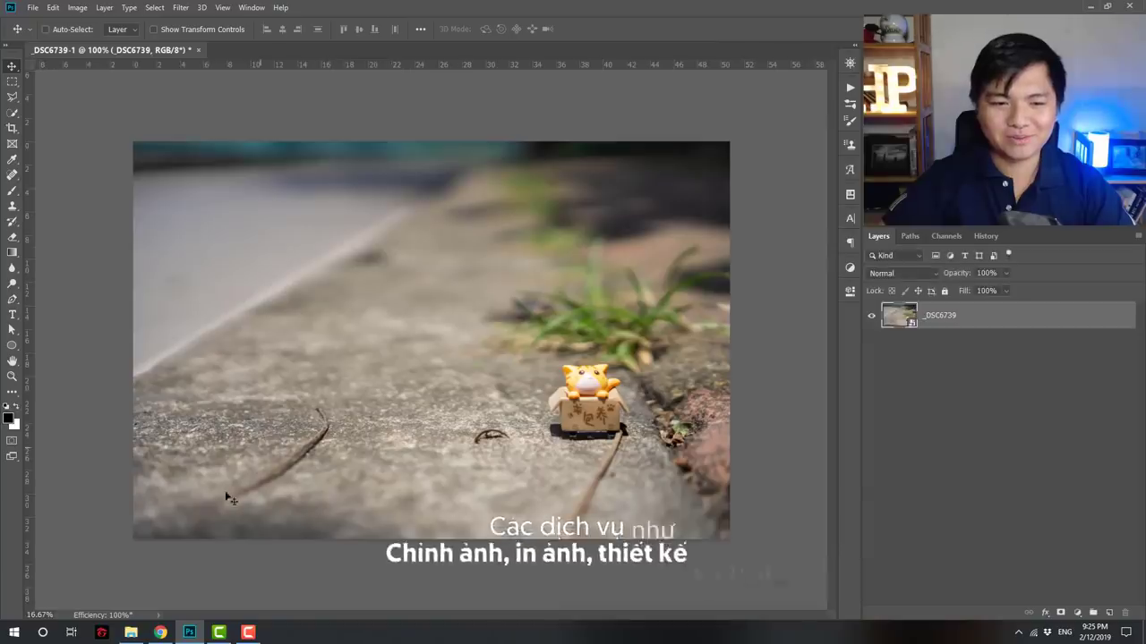
Bring _DSC6740.ARW over from File Explorer, then return to the _DSC6739 document.
{"action": "key", "text": "alt+Tab"}
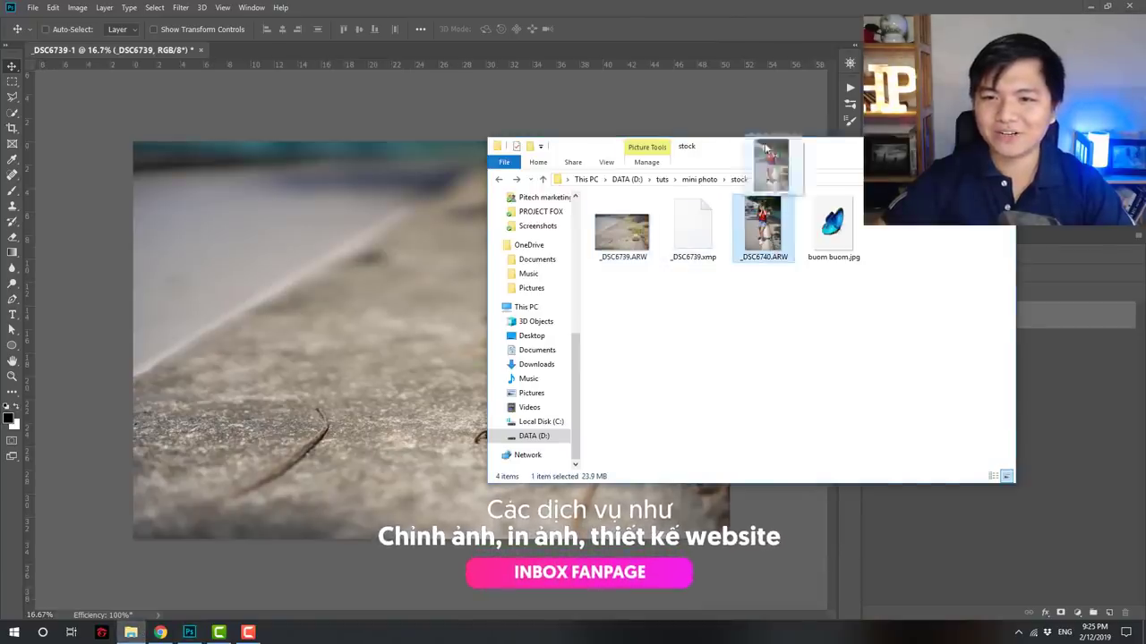
{"action": "key", "text": "alt+Tab"}
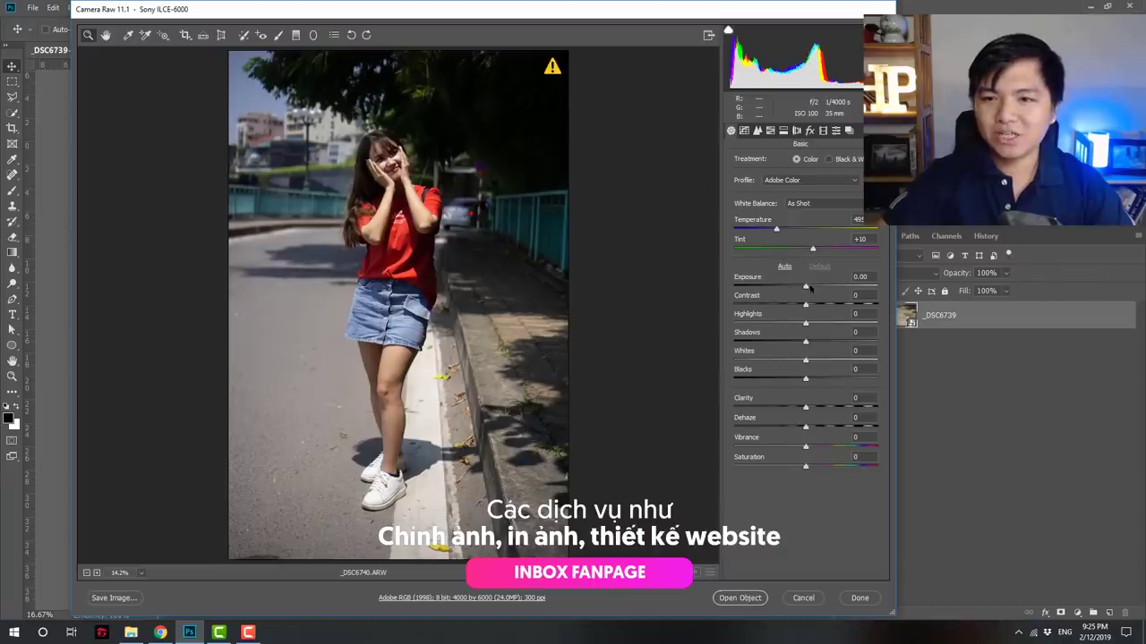
Set Exposure +0.90 and Shadows +57, and enable lens profile correction on the girl photo.
{"action": "left_click_drag", "start_coordinate": [813, 288], "coordinate": [818, 289]}
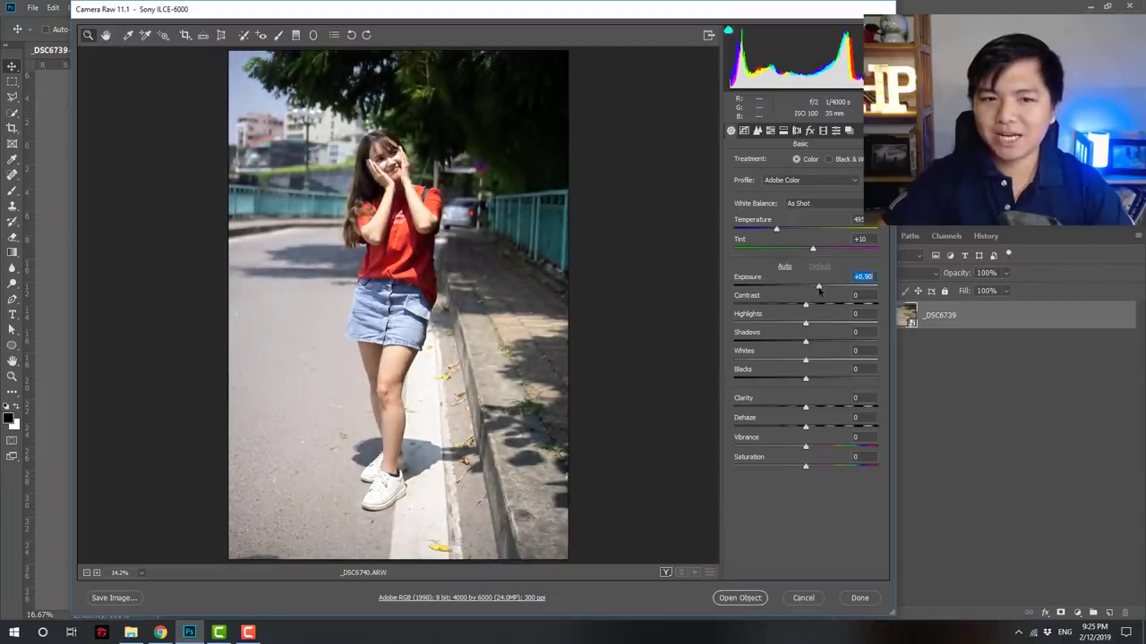
{"action": "mouse_move", "coordinate": [840, 345]}
{"action": "left_mouse_down"}
{"action": "mouse_move", "coordinate": [770, 323]}
{"action": "mouse_move", "coordinate": [815, 307]}
{"action": "left_mouse_up"}
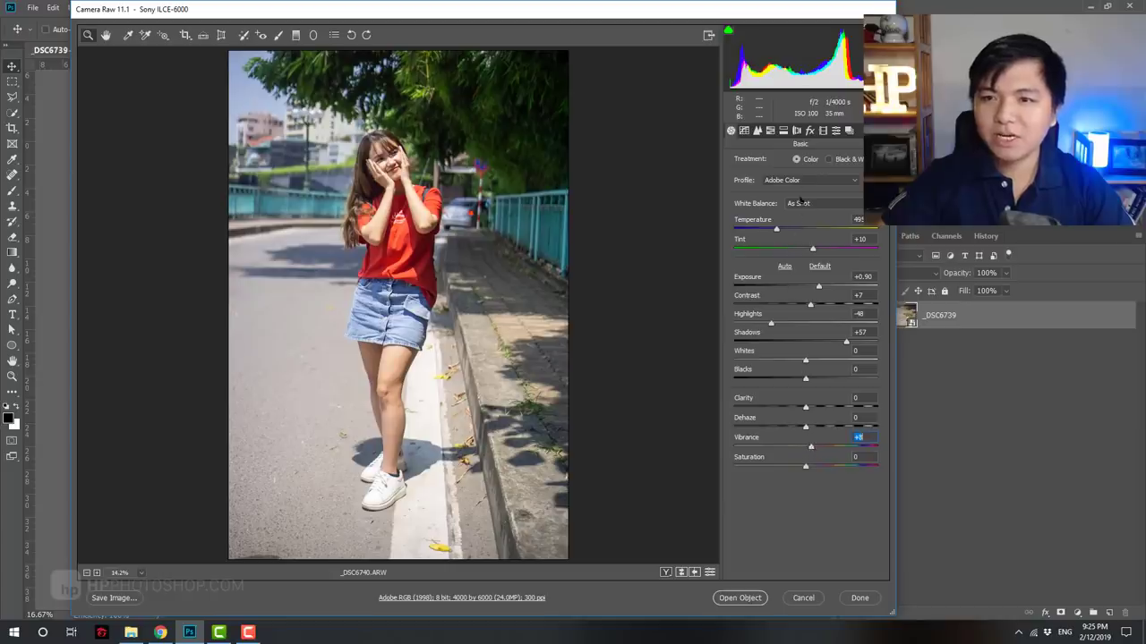
{"action": "left_click", "coordinate": [797, 131]}
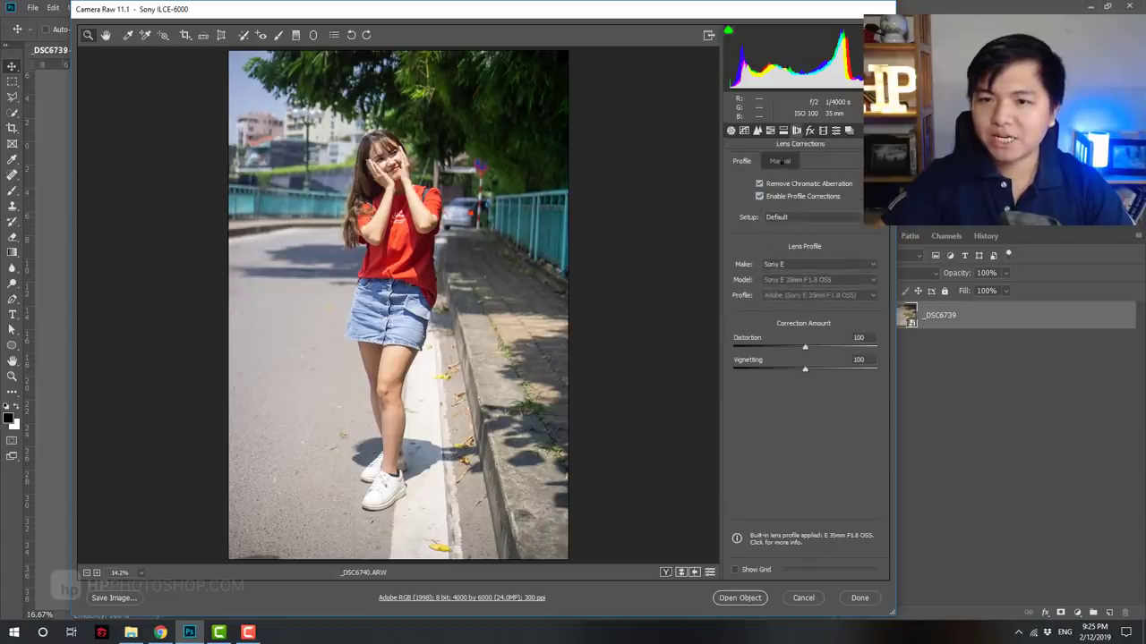
{"action": "left_click", "coordinate": [759, 132]}
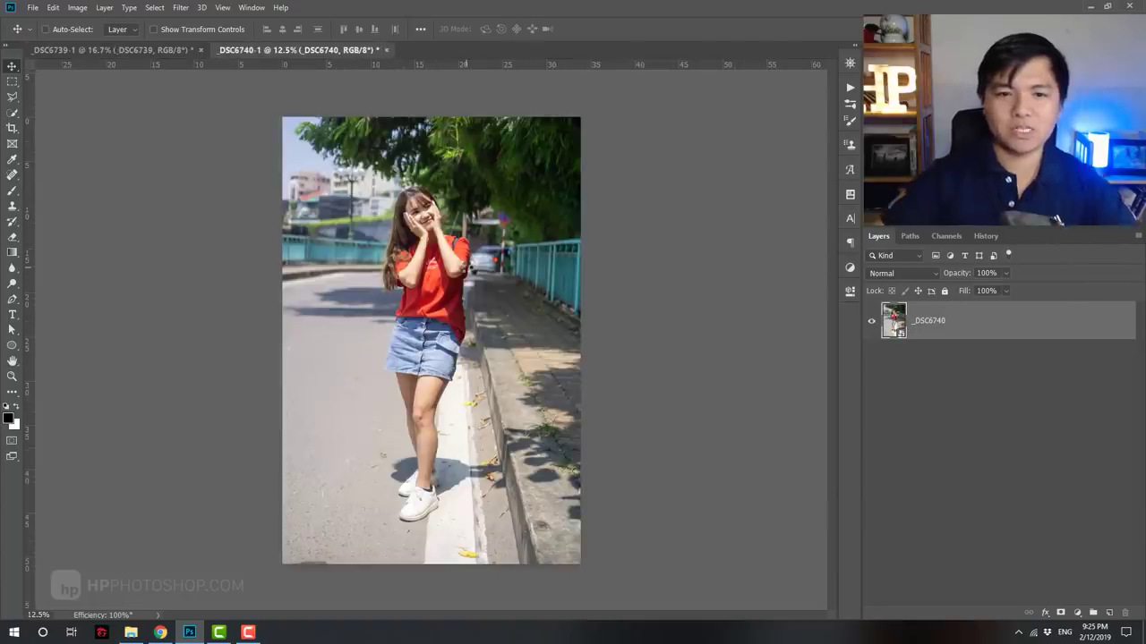
Apply a Camera Raw Filter to the girl layer with Contrast -8 and Shadows +73.
{"action": "double_click", "coordinate": [895, 323]}
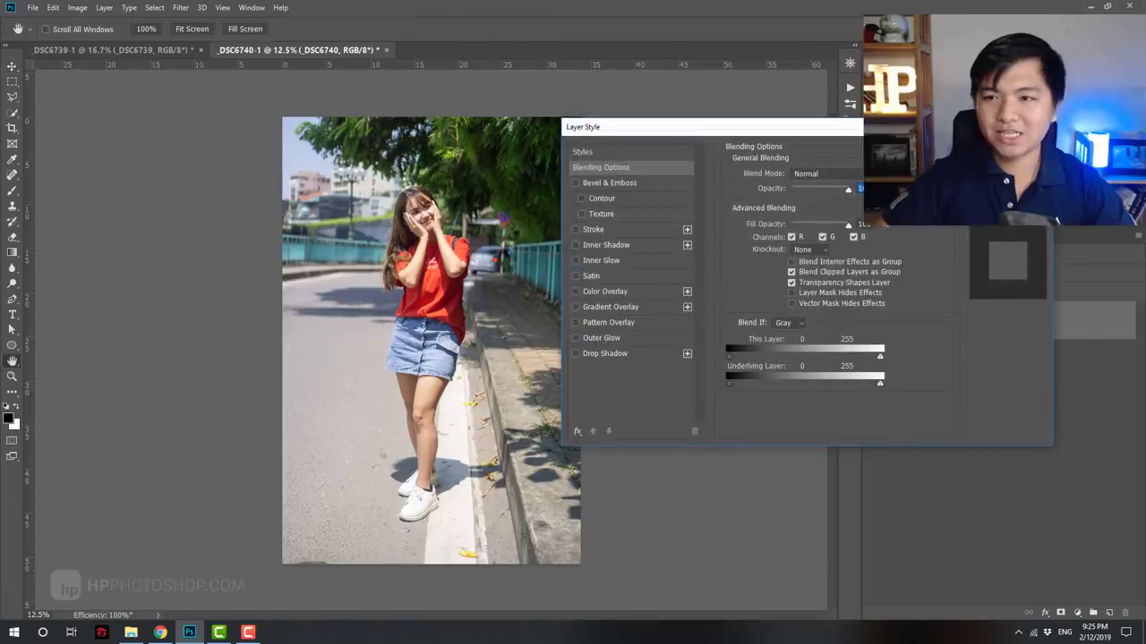
{"action": "key", "text": "Escape"}
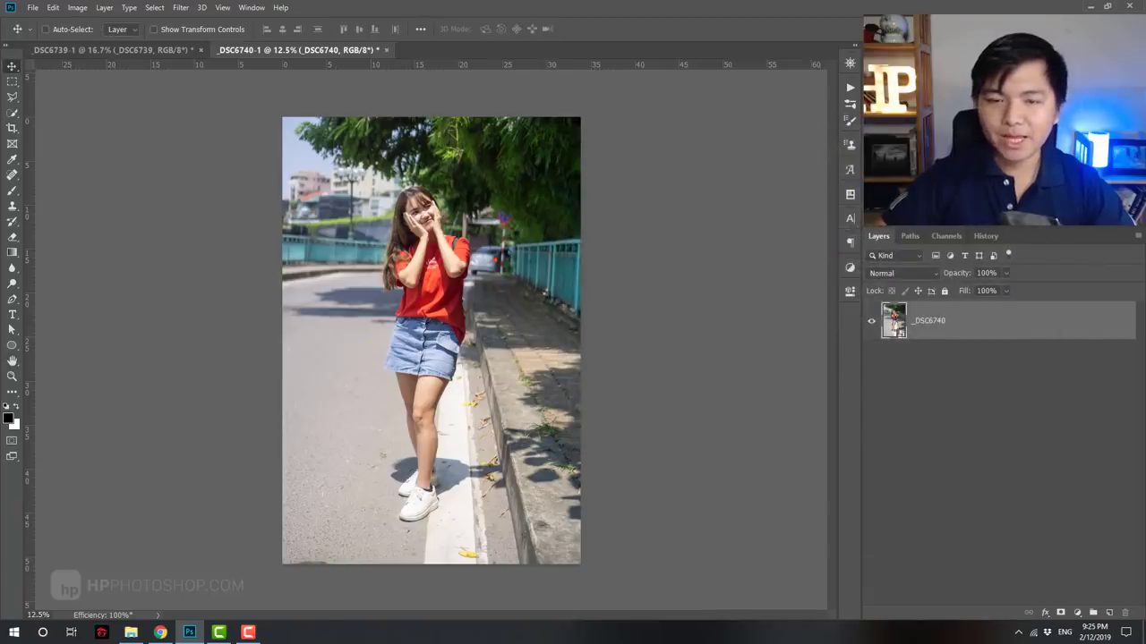
{"action": "key", "text": "ctrl+shift+a"}
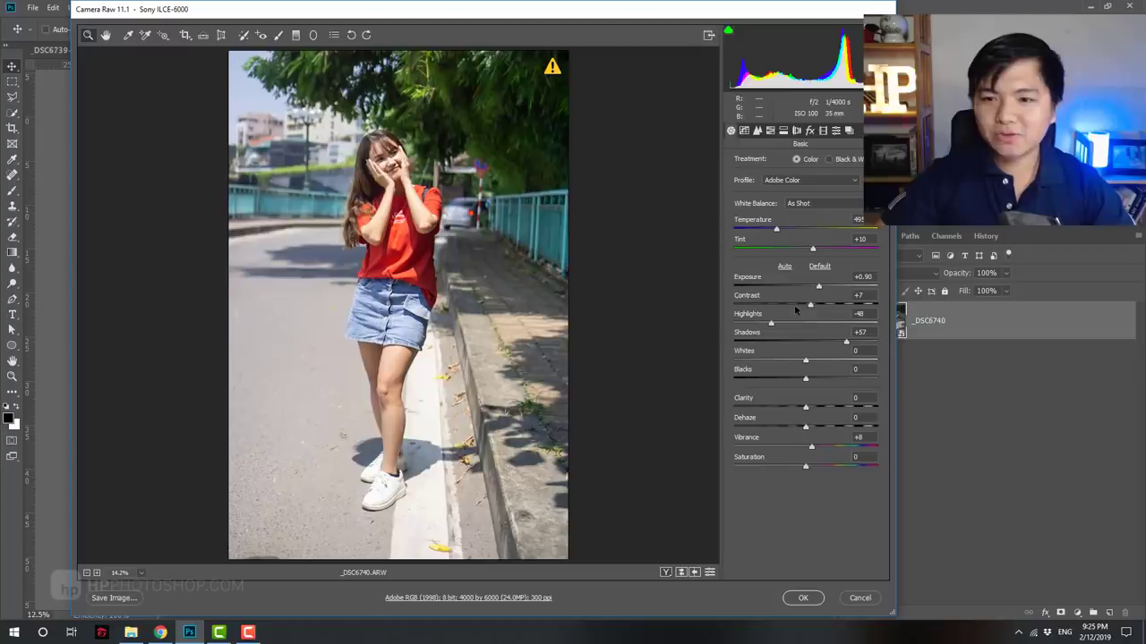
{"action": "left_click_drag", "start_coordinate": [795, 306], "coordinate": [800, 307]}
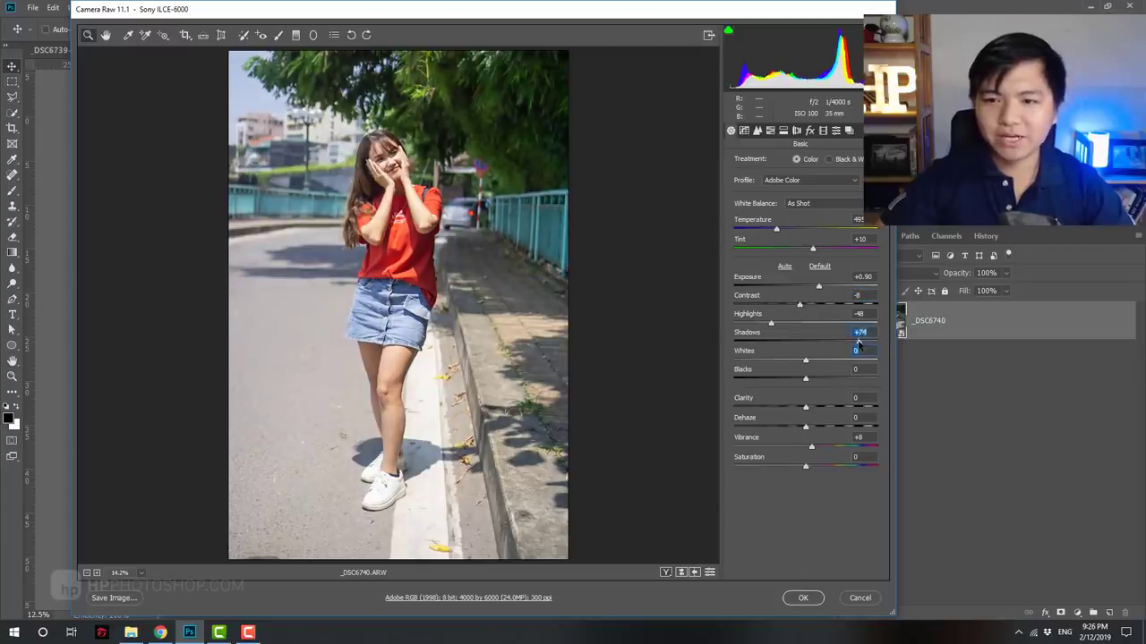
{"action": "left_click", "coordinate": [801, 599]}
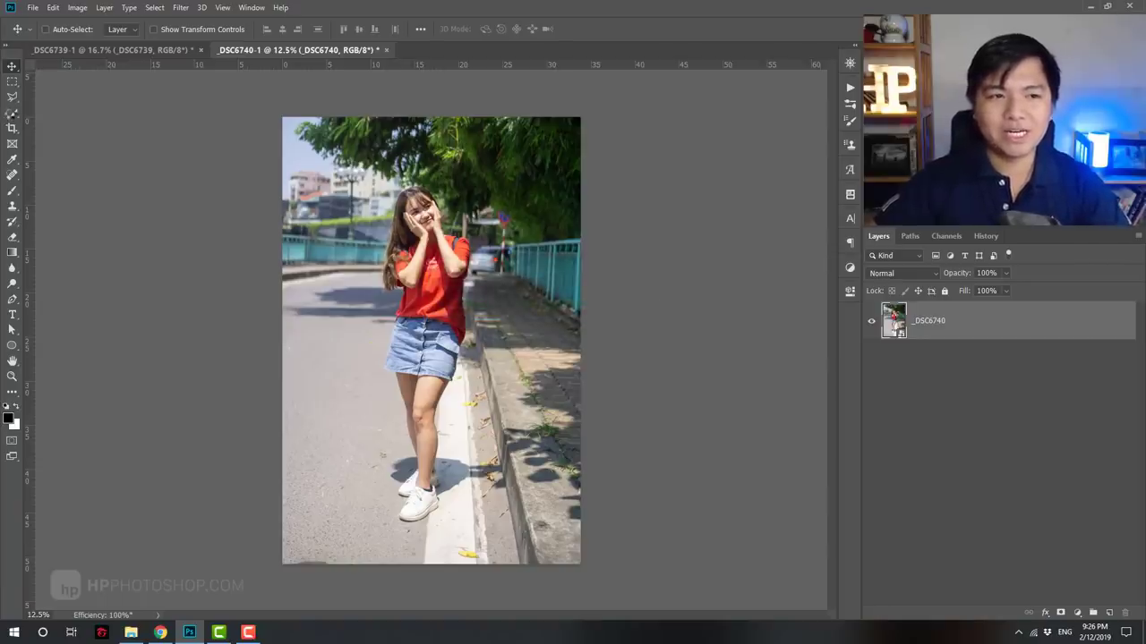
Set up the Quick Selection tool with an 82 px brush.
{"action": "left_click", "coordinate": [11, 113]}
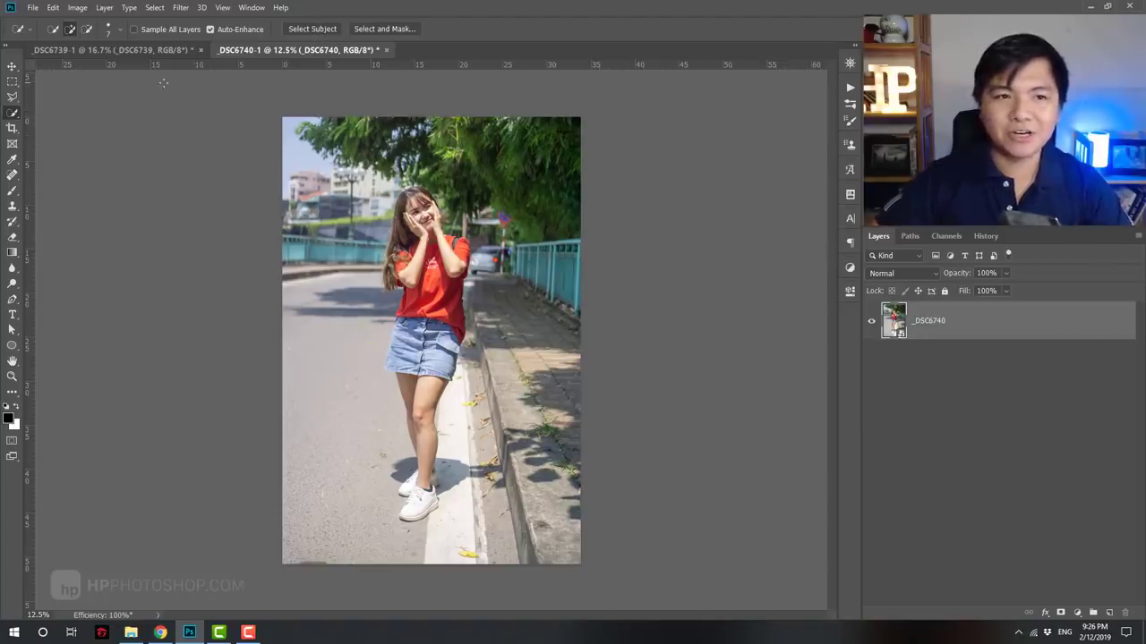
{"action": "right_click", "coordinate": [11, 119]}
{"action": "left_click", "coordinate": [54, 113]}
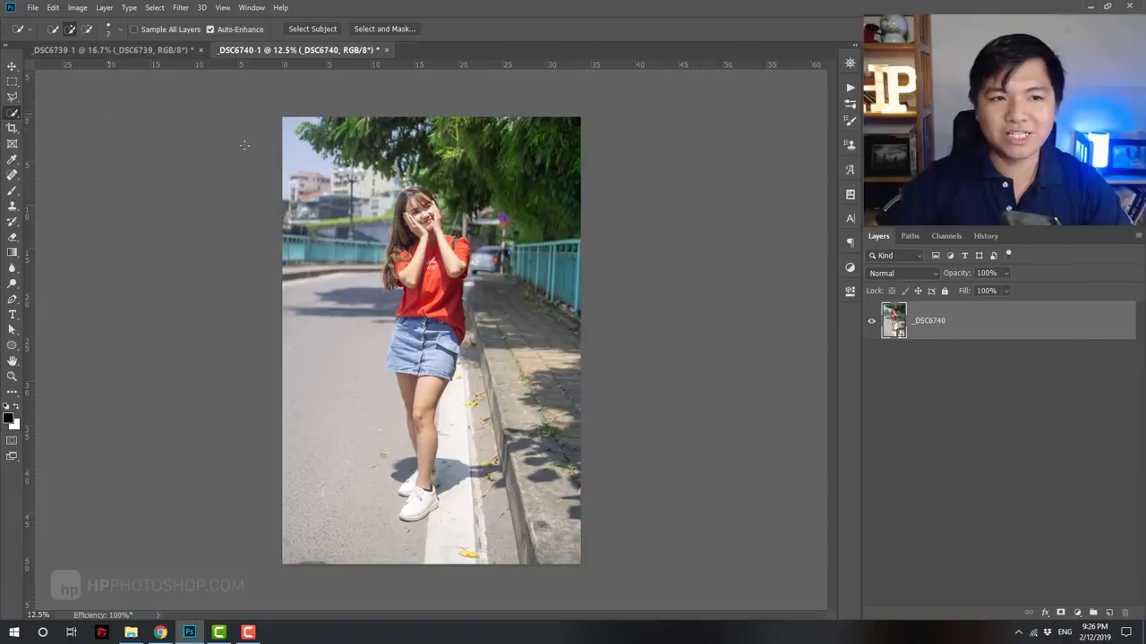
{"action": "key", "text": "bracketright"}
{"action": "key", "text": "bracketright"}
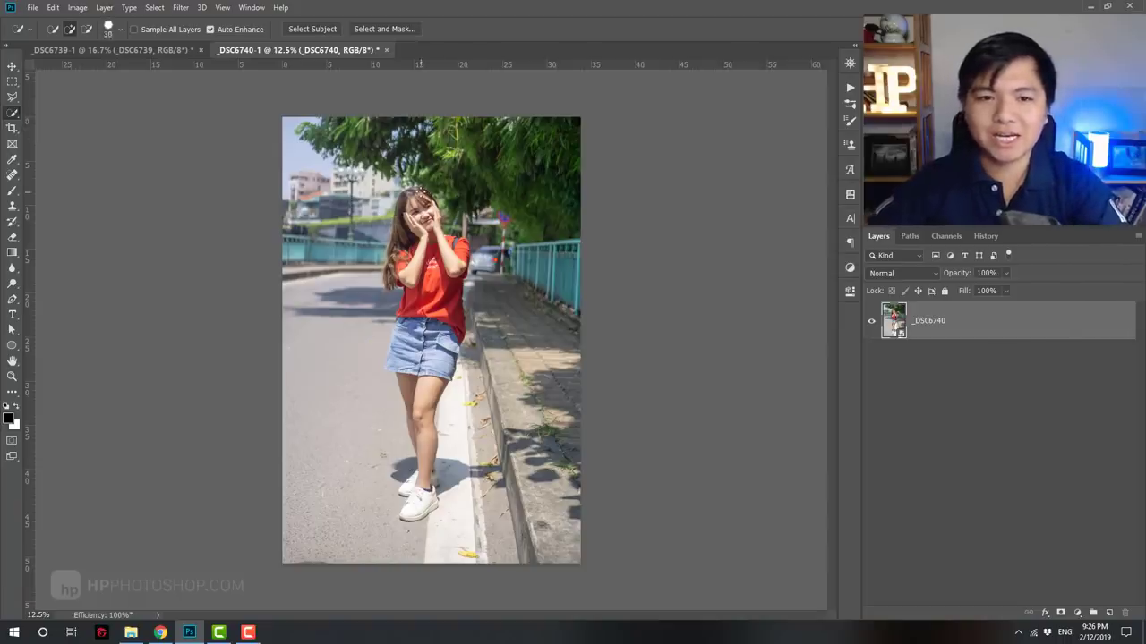
{"action": "right_click", "coordinate": [422, 199]}
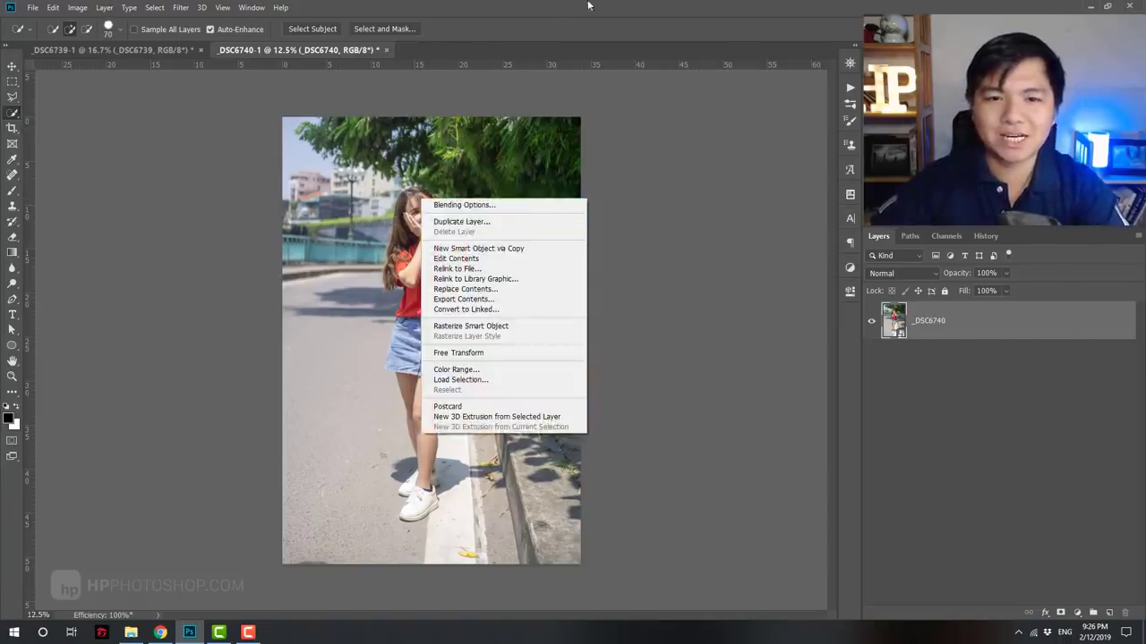
{"action": "key", "text": "Escape"}
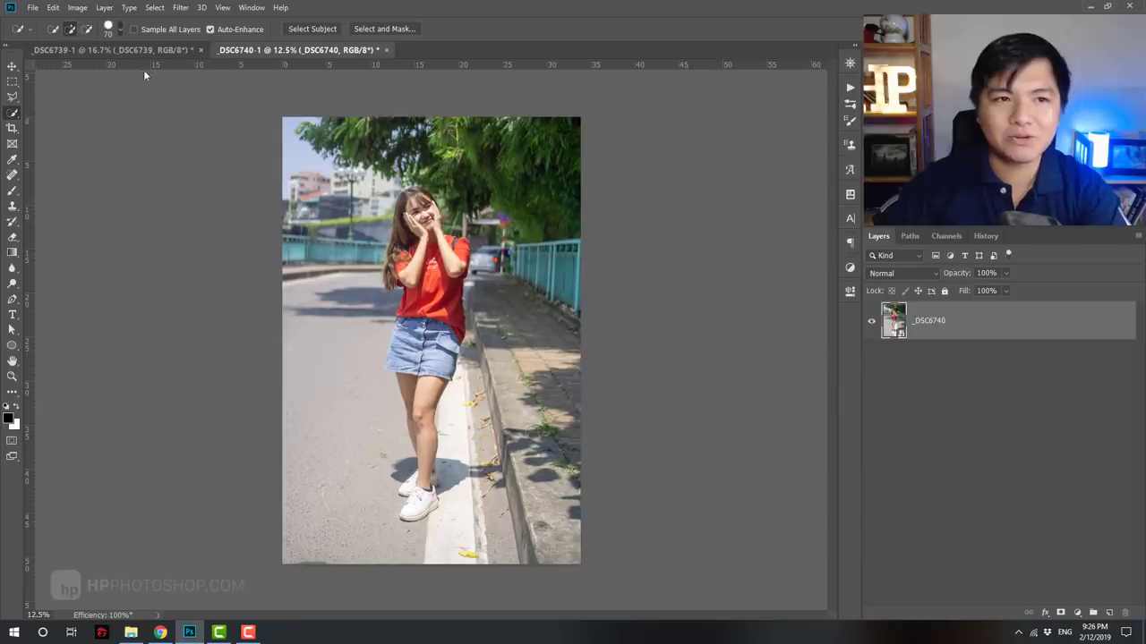
{"action": "left_click", "coordinate": [108, 29]}
{"action": "left_click", "coordinate": [436, 238]}
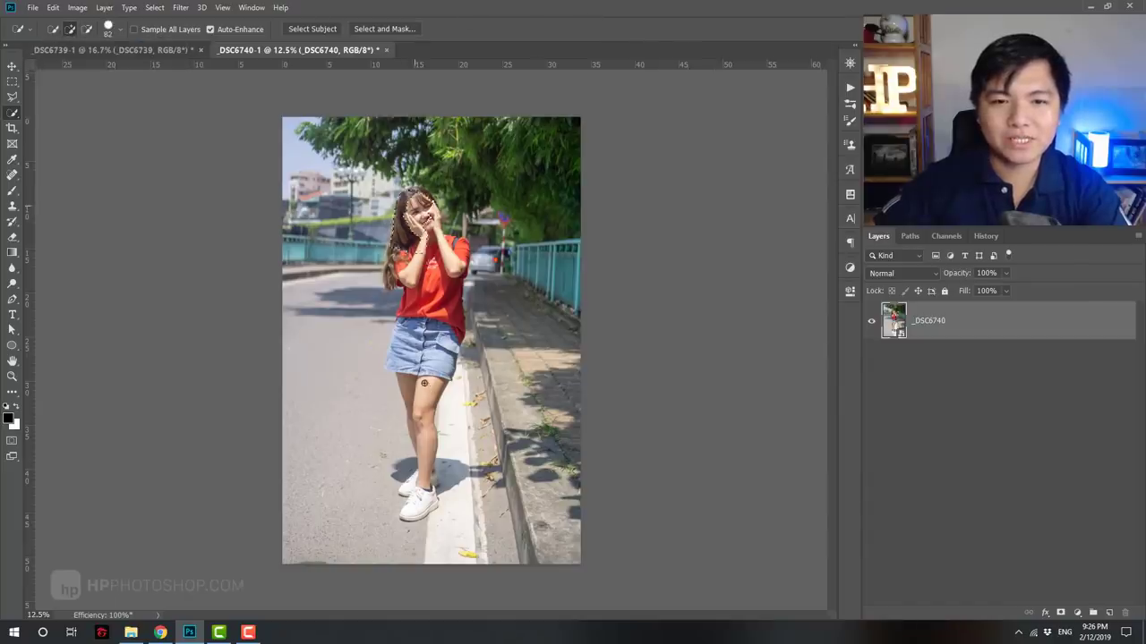
Paint a rough selection of the girl, then clear it and use Select Subject instead.
{"action": "left_click_drag", "start_coordinate": [428, 286], "coordinate": [428, 348]}
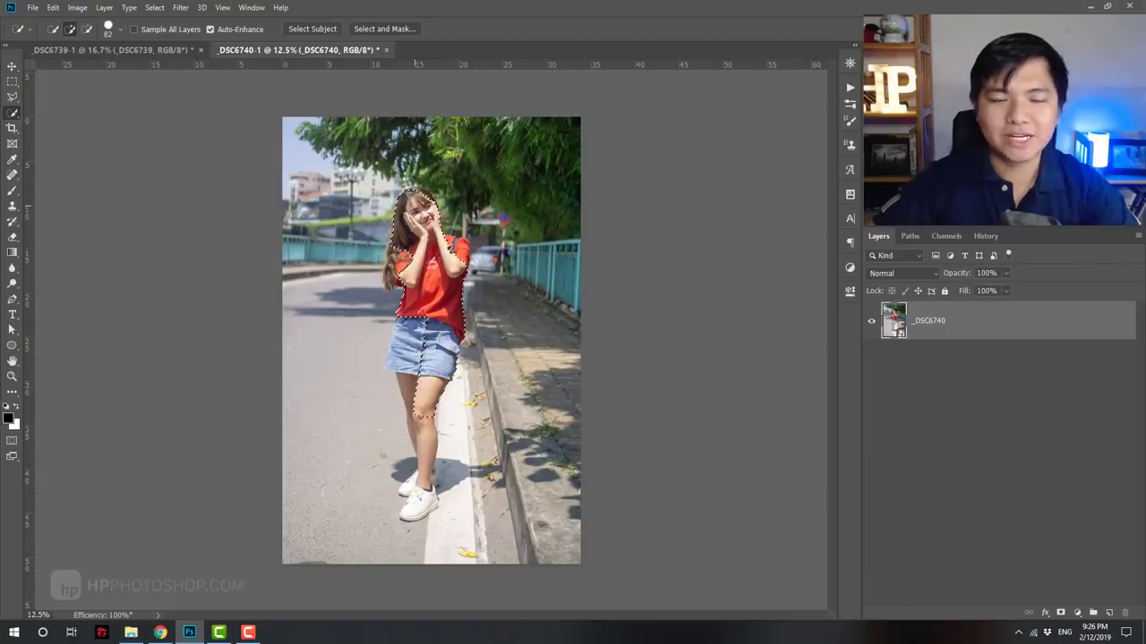
{"action": "left_click", "coordinate": [458, 249]}
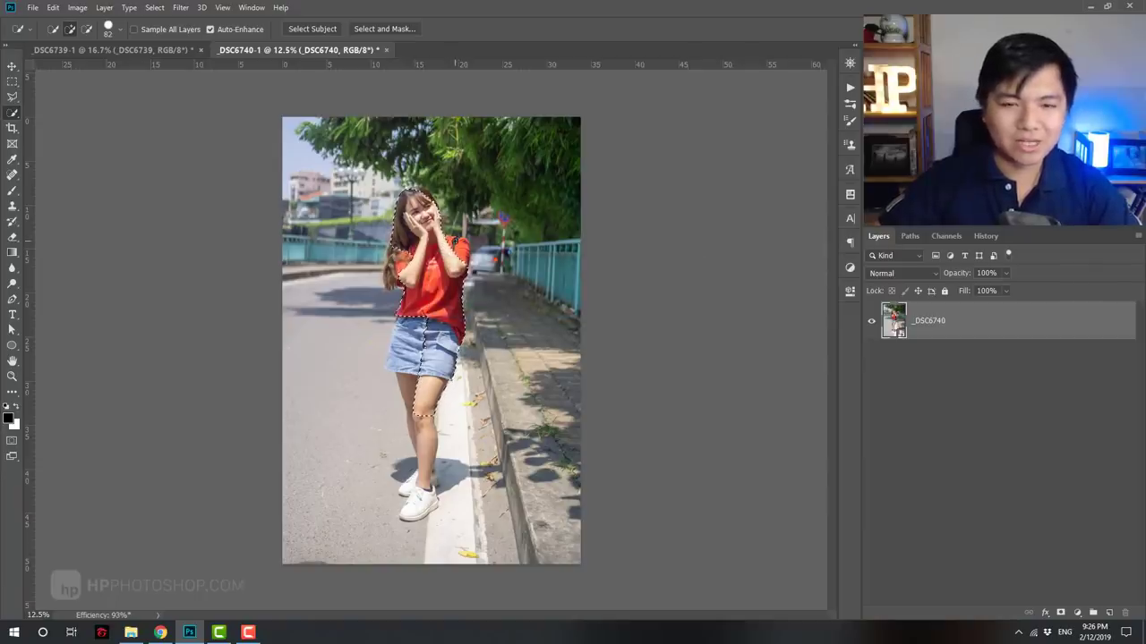
{"action": "key", "text": "ctrl+d"}
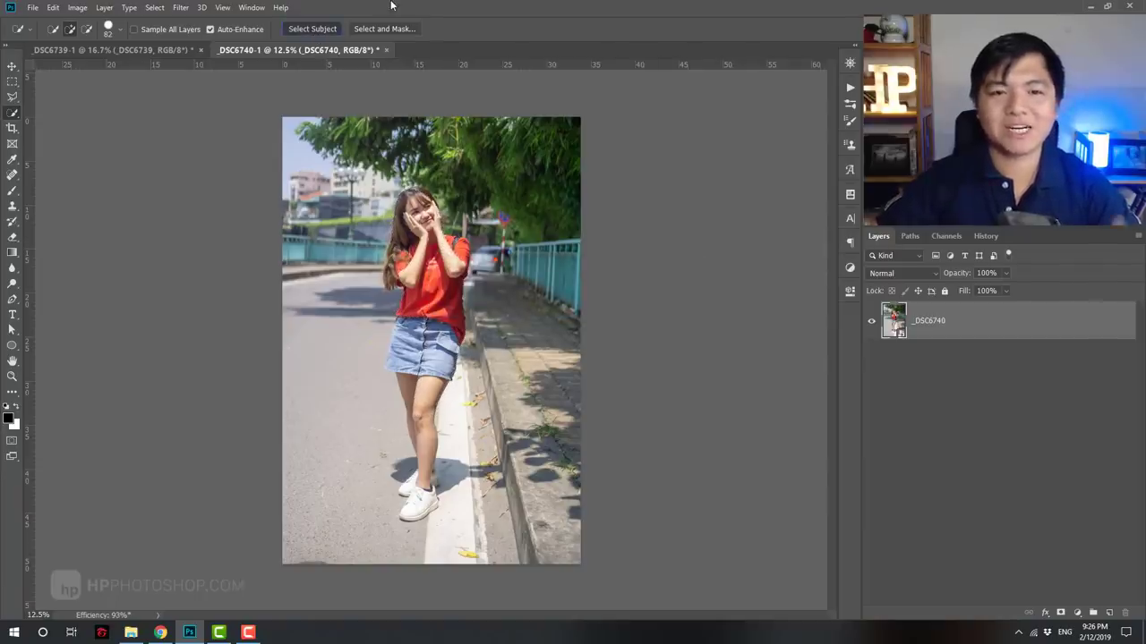
{"action": "left_click", "coordinate": [312, 28]}
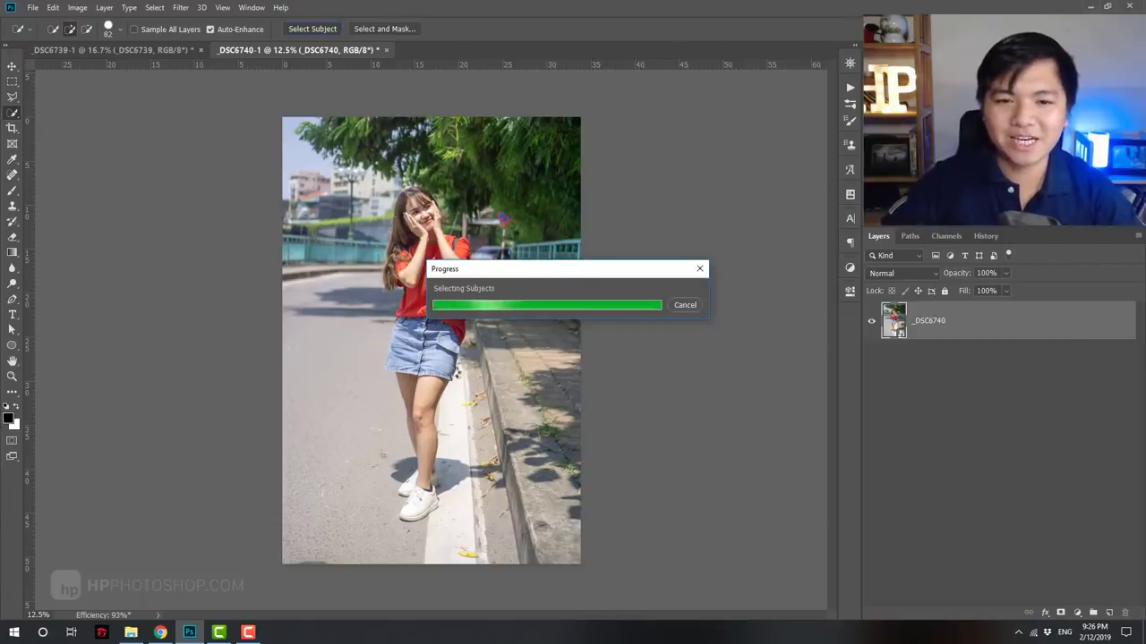
Zoom in on the girl's shoes and switch to the Polygonal Lasso tool.
{"action": "key", "text": "z"}
{"action": "left_click_drag", "start_coordinate": [418, 516], "coordinate": [515, 517]}
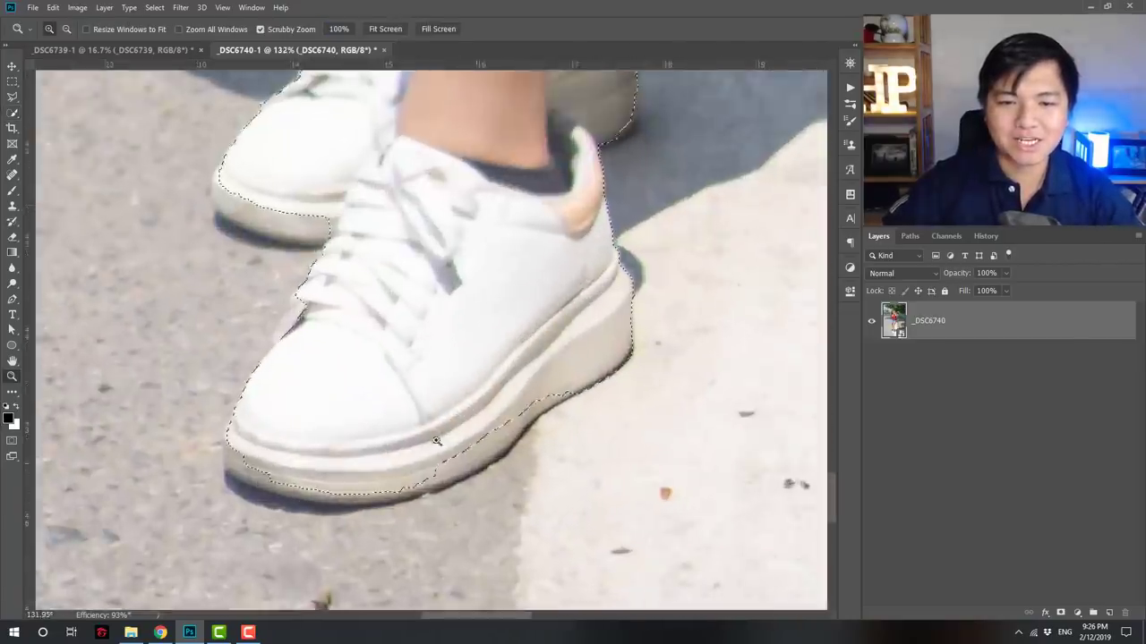
{"action": "left_click", "coordinate": [12, 96]}
{"action": "left_click", "coordinate": [63, 98]}
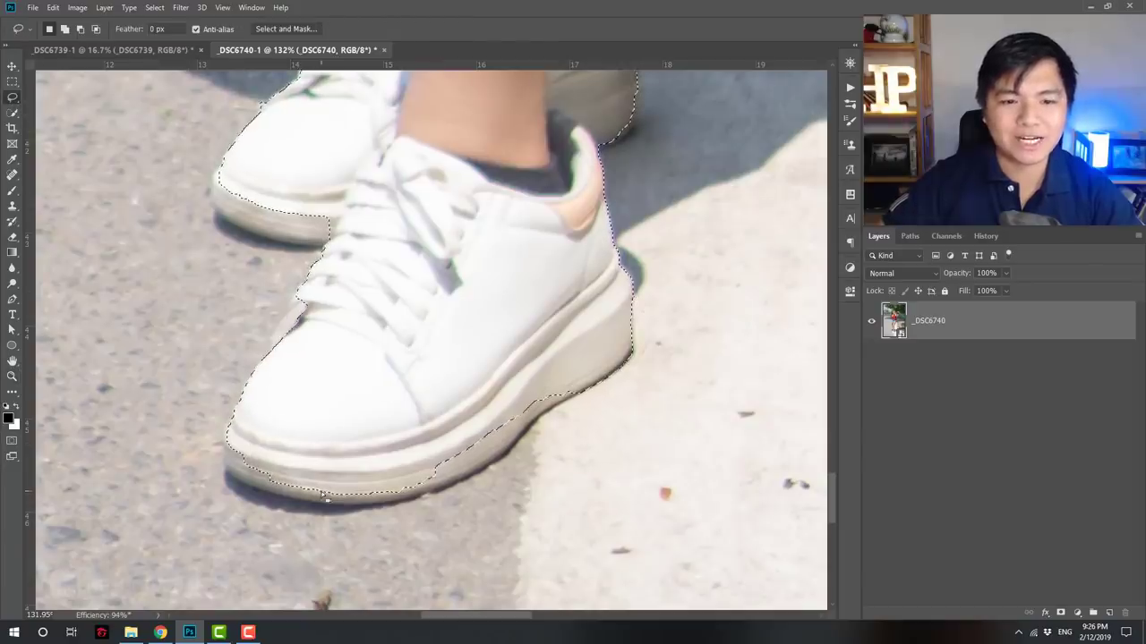
{"action": "left_click", "coordinate": [12, 97]}
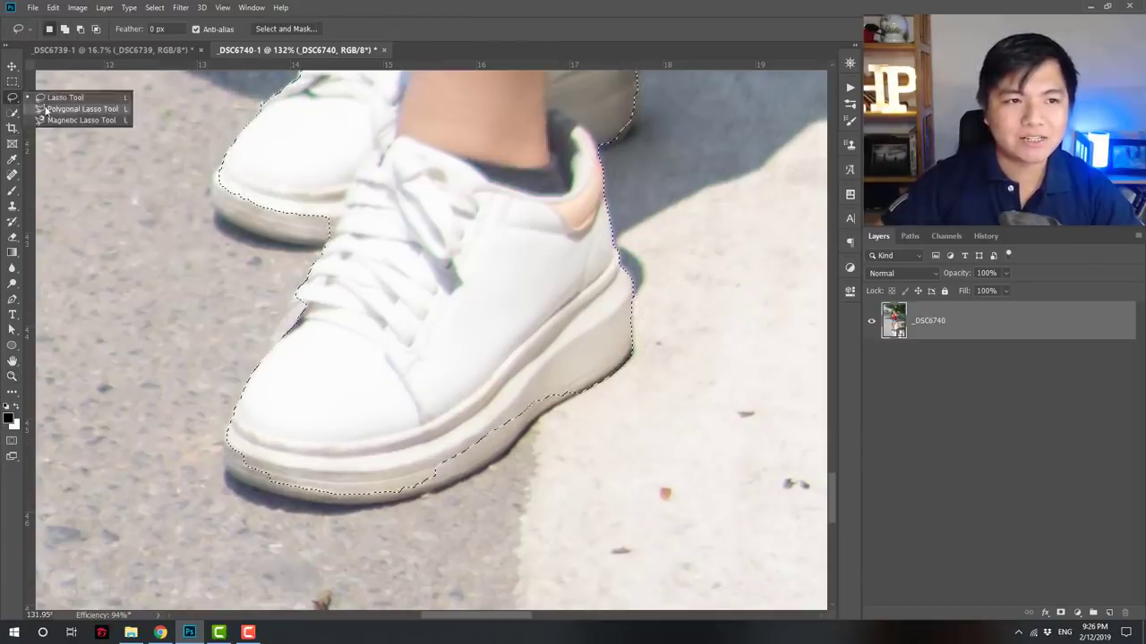
{"action": "left_click", "coordinate": [62, 110]}
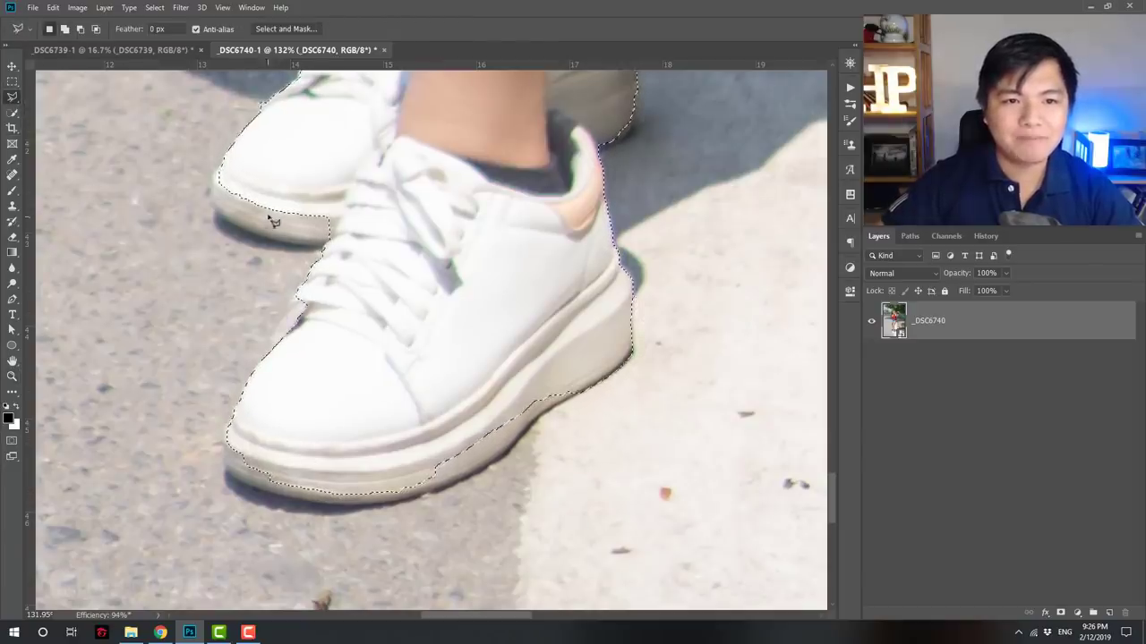
Trace the front shoe's outline and add it to the selection.
{"action": "left_click", "coordinate": [215, 175]}
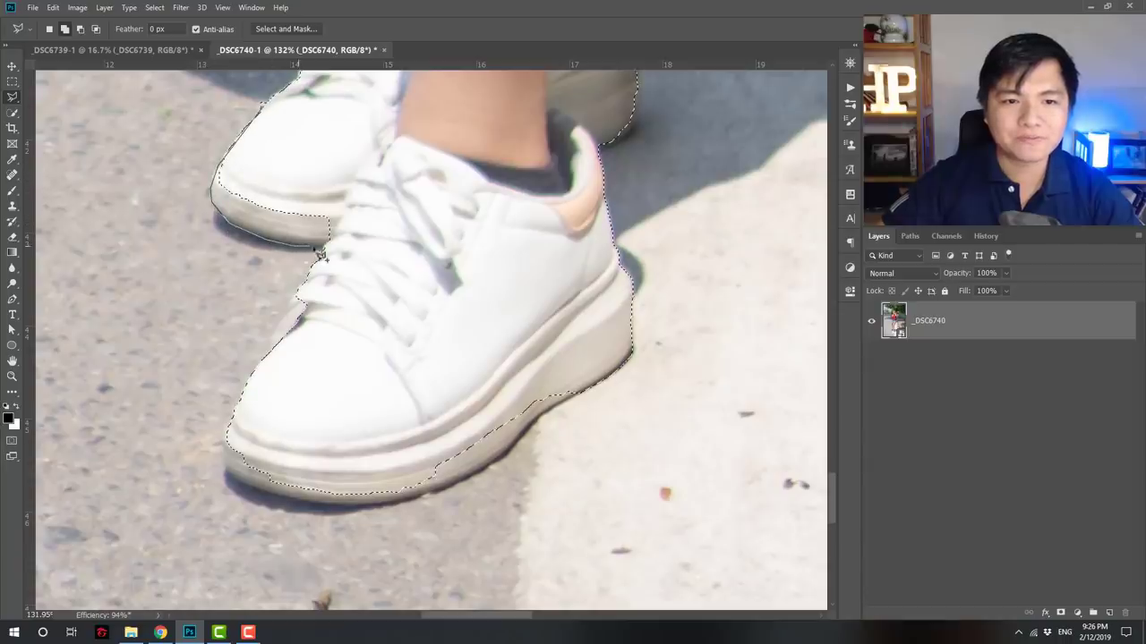
{"action": "left_click", "coordinate": [301, 299]}
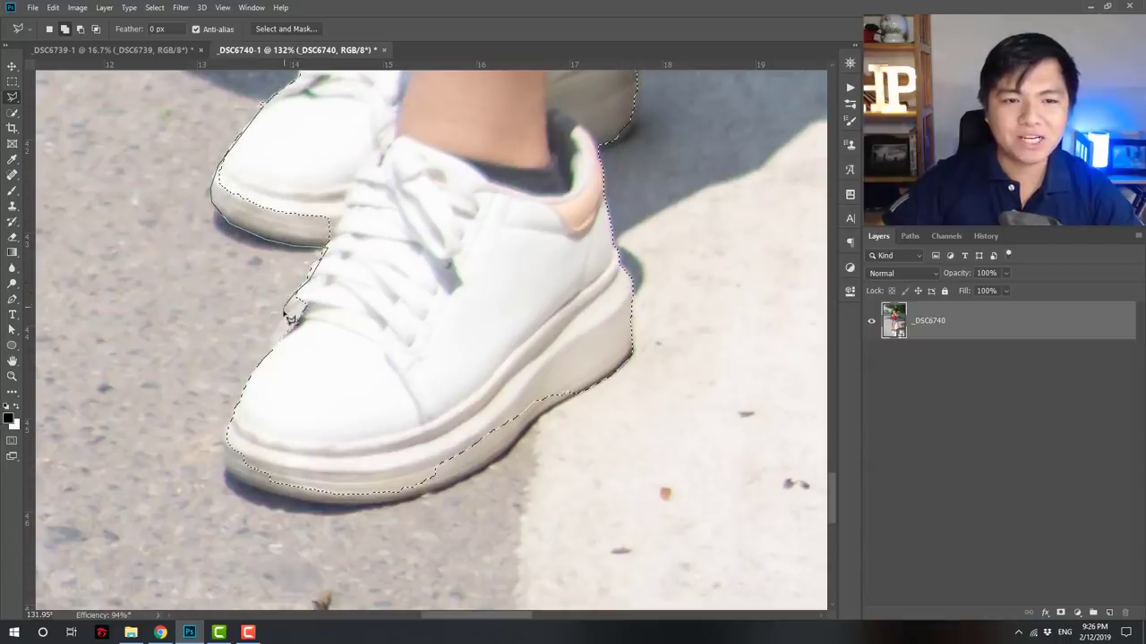
{"action": "left_click", "coordinate": [286, 320]}
{"action": "left_click", "coordinate": [261, 371]}
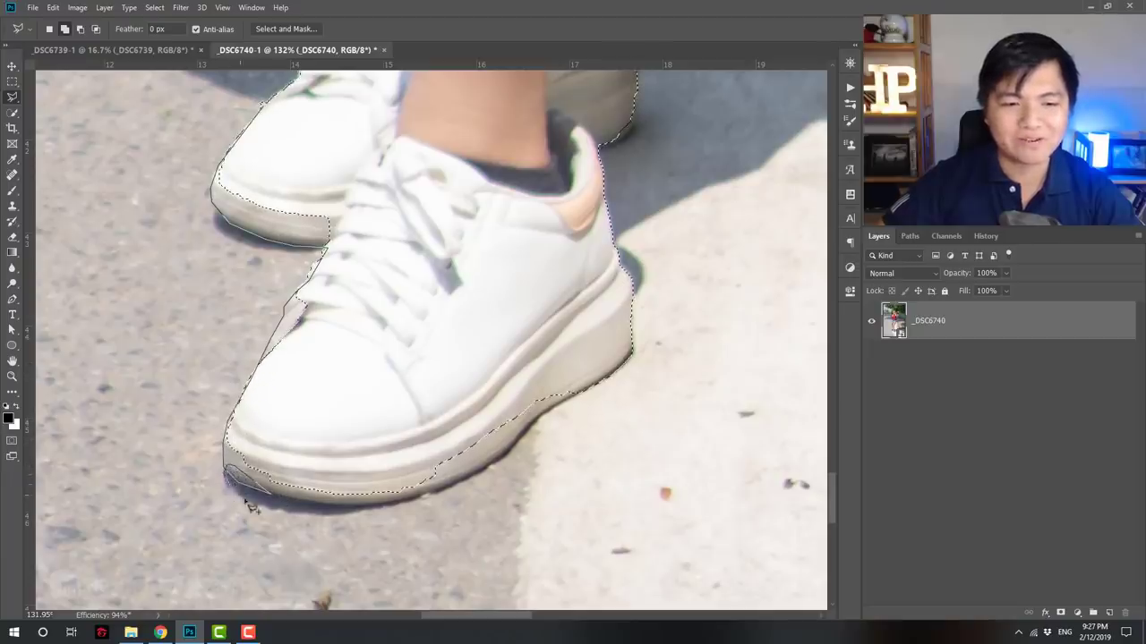
{"action": "left_click_drag", "start_coordinate": [306, 517], "coordinate": [355, 520]}
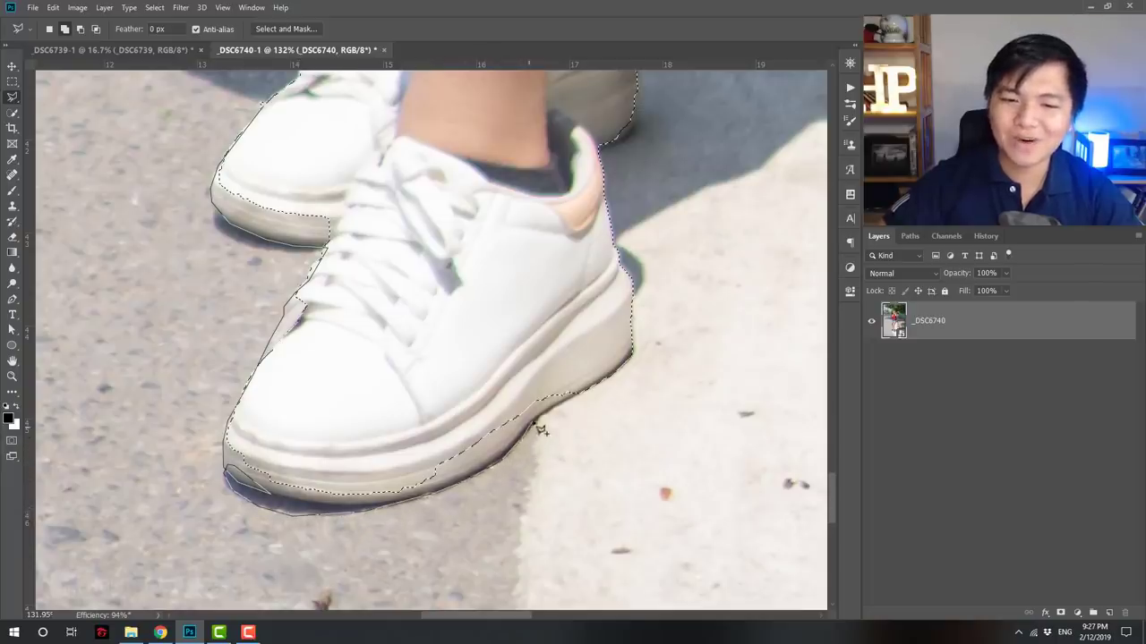
{"action": "left_click_drag", "start_coordinate": [540, 430], "coordinate": [590, 401]}
{"action": "mouse_move", "coordinate": [601, 342]}
{"action": "left_mouse_down"}
{"action": "mouse_move", "coordinate": [421, 313]}
{"action": "mouse_move", "coordinate": [379, 340]}
{"action": "left_mouse_up"}
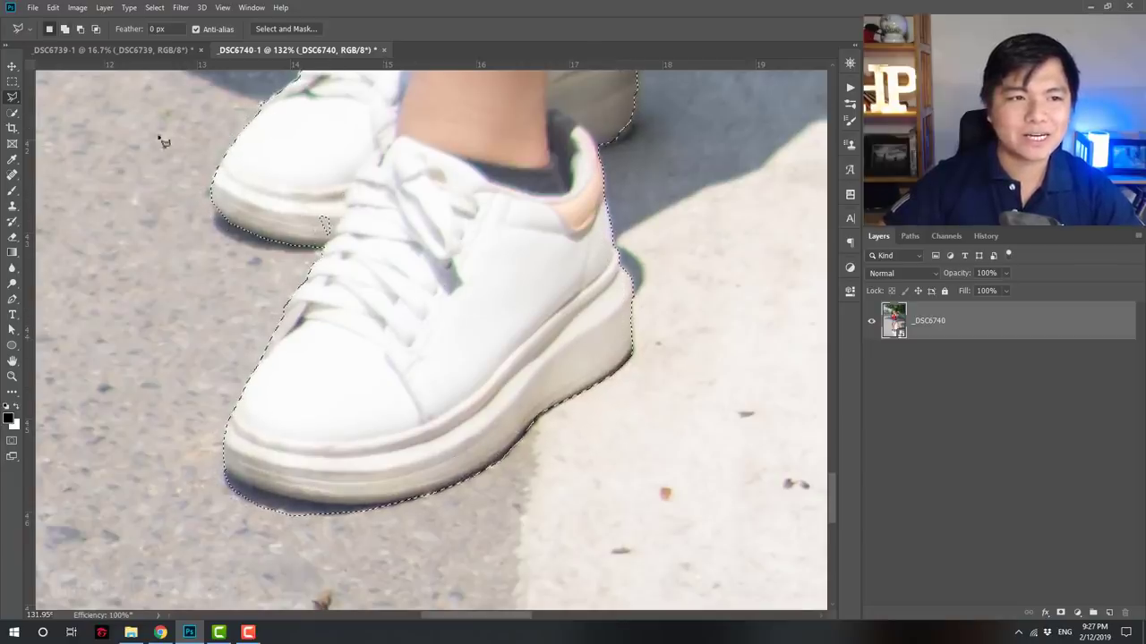
{"action": "left_click_drag", "start_coordinate": [161, 140], "coordinate": [342, 222]}
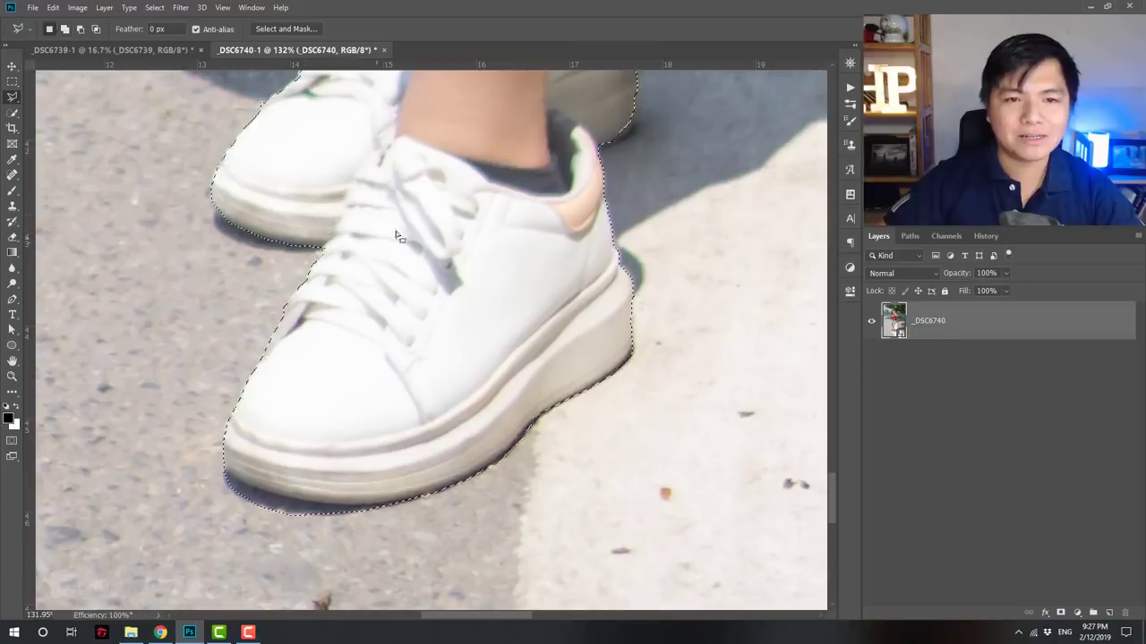
Add the back shoe's heel and the calf's left edge to the selection.
{"action": "scroll", "coordinate": [466, 358], "scroll_direction": "up", "scroll_amount": 5}
{"action": "mouse_move", "coordinate": [583, 443]}
{"action": "left_mouse_down"}
{"action": "mouse_move", "coordinate": [615, 450]}
{"action": "mouse_move", "coordinate": [626, 417]}
{"action": "left_mouse_up"}
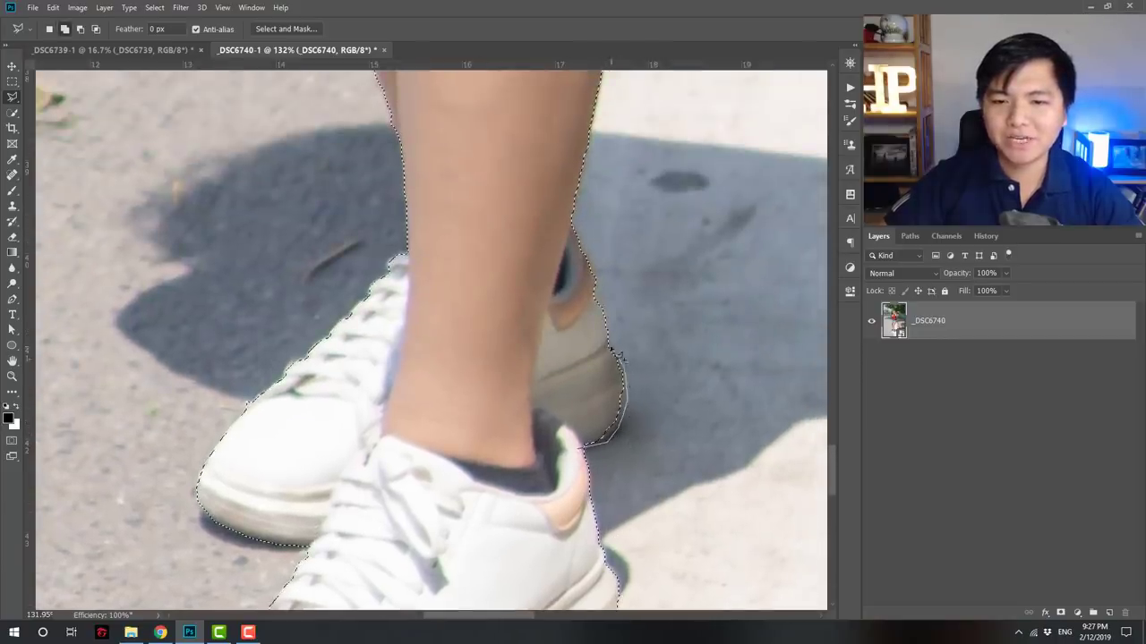
{"action": "left_click_drag", "start_coordinate": [618, 357], "coordinate": [604, 321]}
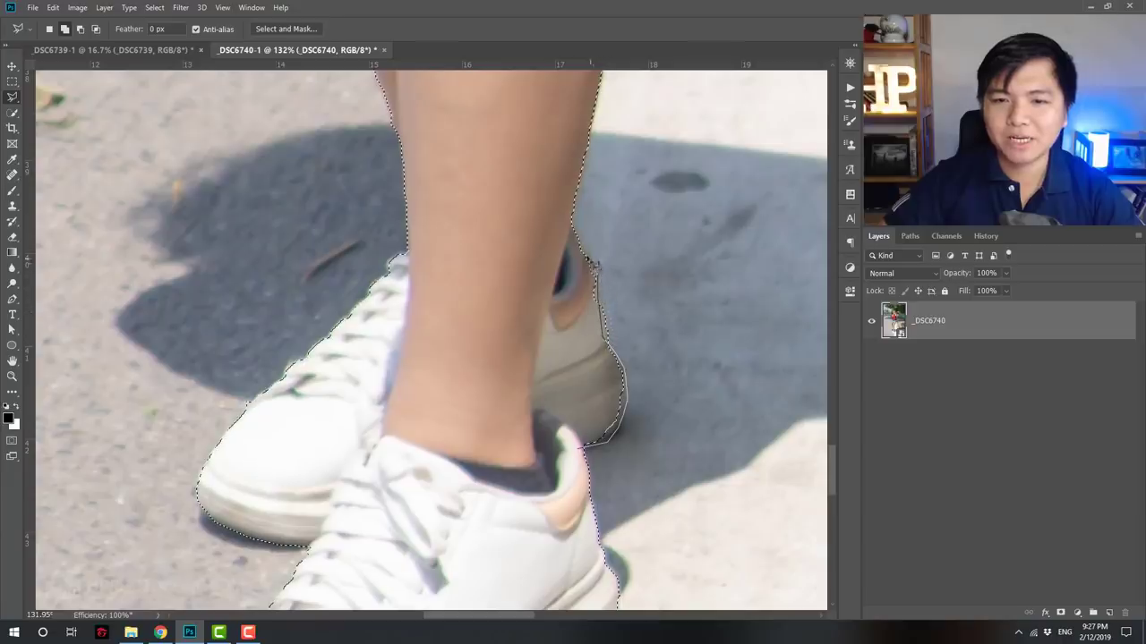
{"action": "left_click_drag", "start_coordinate": [592, 264], "coordinate": [541, 286]}
{"action": "mouse_move", "coordinate": [519, 361]}
{"action": "left_mouse_down"}
{"action": "mouse_move", "coordinate": [506, 233]}
{"action": "mouse_move", "coordinate": [544, 583]}
{"action": "left_mouse_up"}
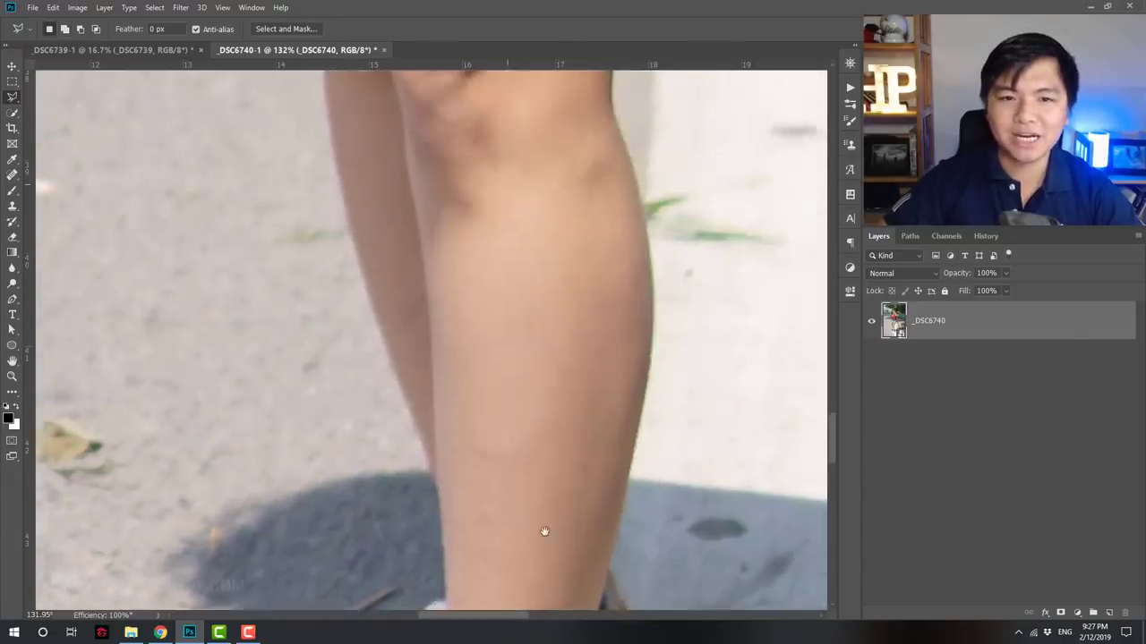
{"action": "left_click_drag", "start_coordinate": [420, 490], "coordinate": [362, 278]}
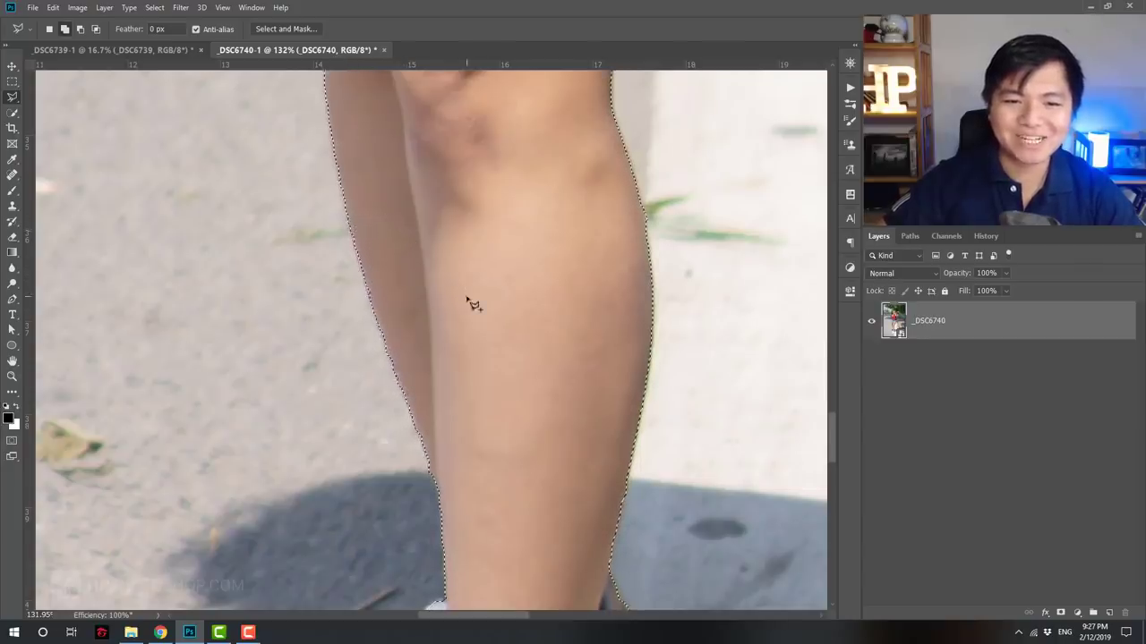
Fix the selection edge along the shorts beside the back pocket.
{"action": "scroll", "coordinate": [473, 302], "scroll_direction": "up", "scroll_amount": 3}
{"action": "scroll", "coordinate": [621, 417], "scroll_direction": "up", "scroll_amount": 3}
{"action": "scroll", "coordinate": [609, 251], "scroll_direction": "up", "scroll_amount": 5}
{"action": "scroll", "coordinate": [551, 279], "scroll_direction": "up", "scroll_amount": 5}
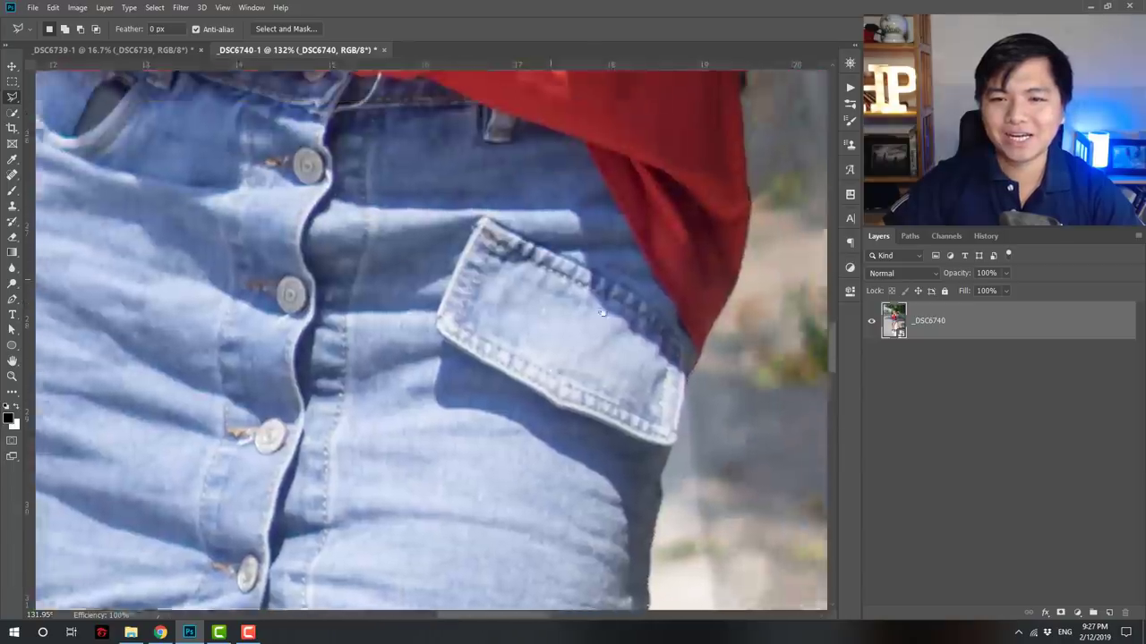
{"action": "scroll", "coordinate": [549, 371], "scroll_direction": "right", "scroll_amount": 3}
{"action": "scroll", "coordinate": [537, 251], "scroll_direction": "down", "scroll_amount": 2}
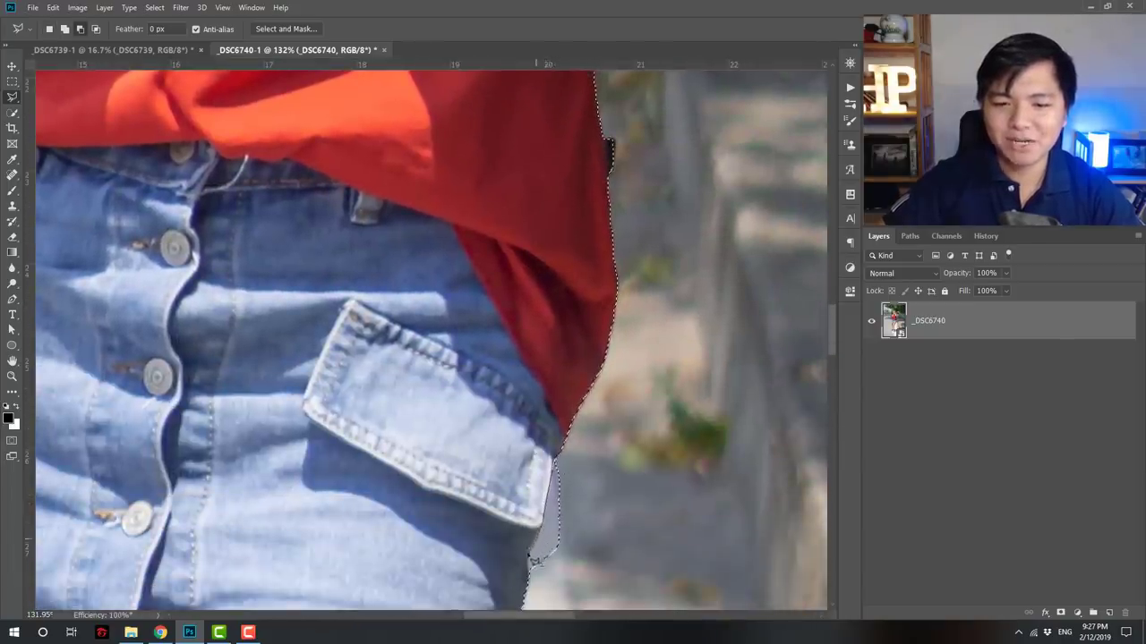
{"action": "left_click_drag", "start_coordinate": [535, 562], "coordinate": [536, 580]}
{"action": "scroll", "coordinate": [605, 518], "scroll_direction": "up", "scroll_amount": 5}
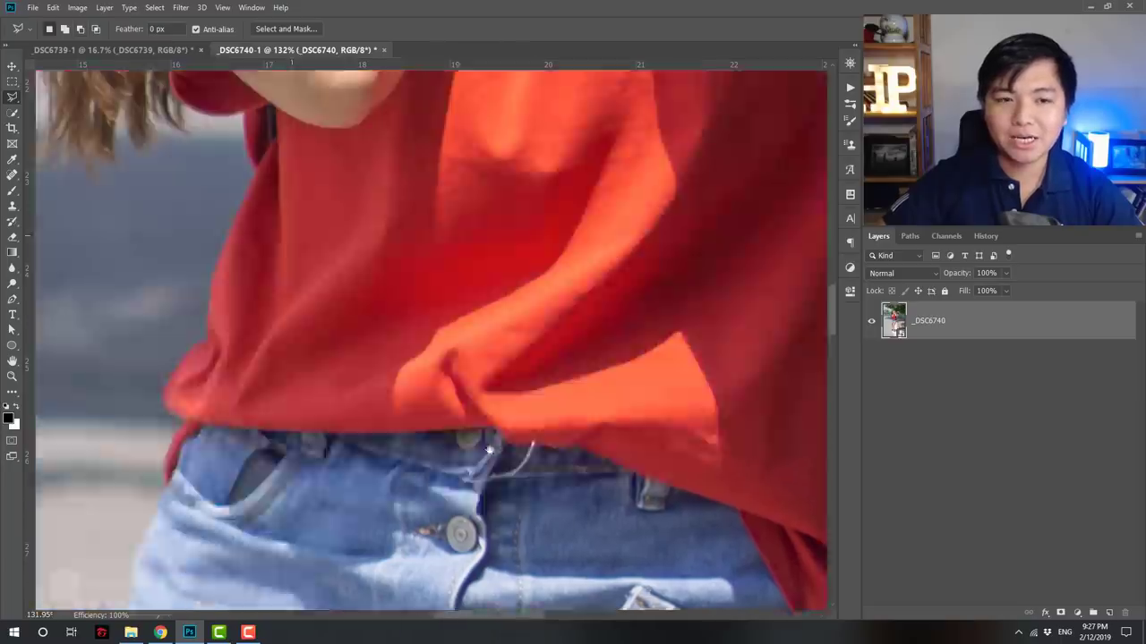
{"action": "scroll", "coordinate": [579, 269], "scroll_direction": "left", "scroll_amount": 5}
{"action": "scroll", "coordinate": [579, 268], "scroll_direction": "up", "scroll_amount": 5}
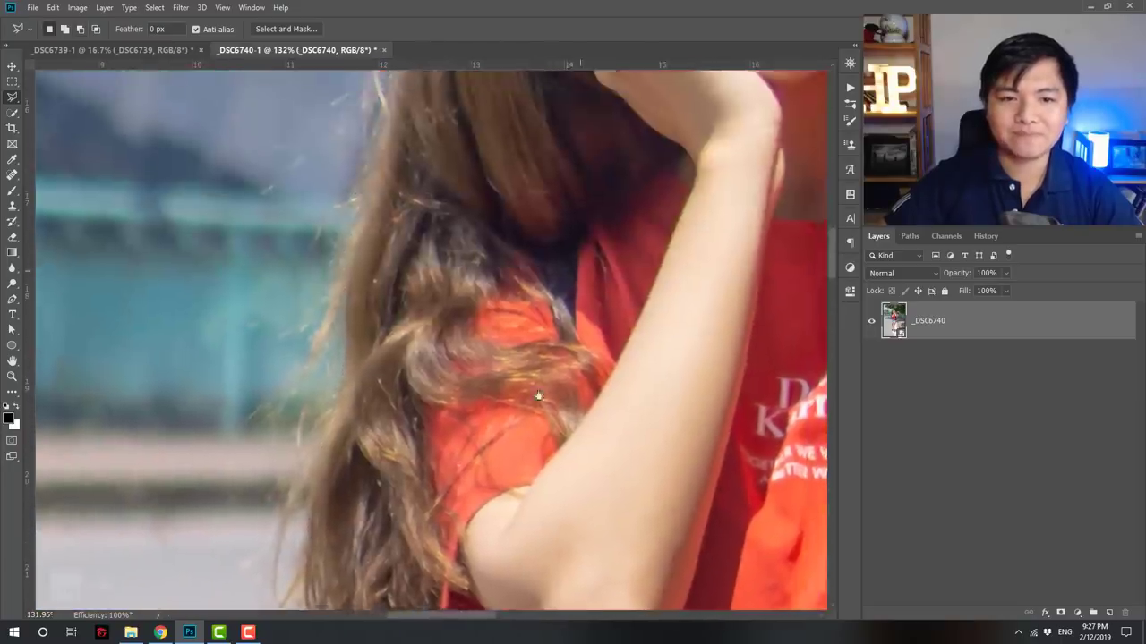
{"action": "scroll", "coordinate": [579, 269], "scroll_direction": "up", "scroll_amount": 5}
{"action": "scroll", "coordinate": [537, 264], "scroll_direction": "up", "scroll_amount": 3}
{"action": "scroll", "coordinate": [462, 257], "scroll_direction": "right", "scroll_amount": 5}
{"action": "scroll", "coordinate": [462, 257], "scroll_direction": "down", "scroll_amount": 3}
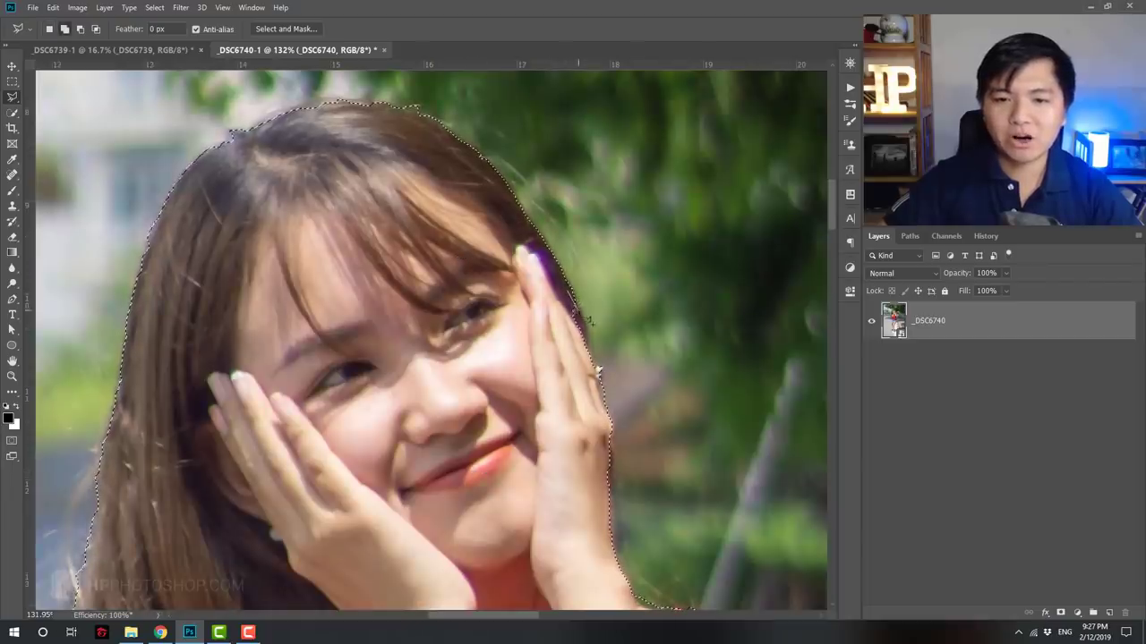
{"action": "scroll", "coordinate": [501, 358], "scroll_direction": "left", "scroll_amount": 2}
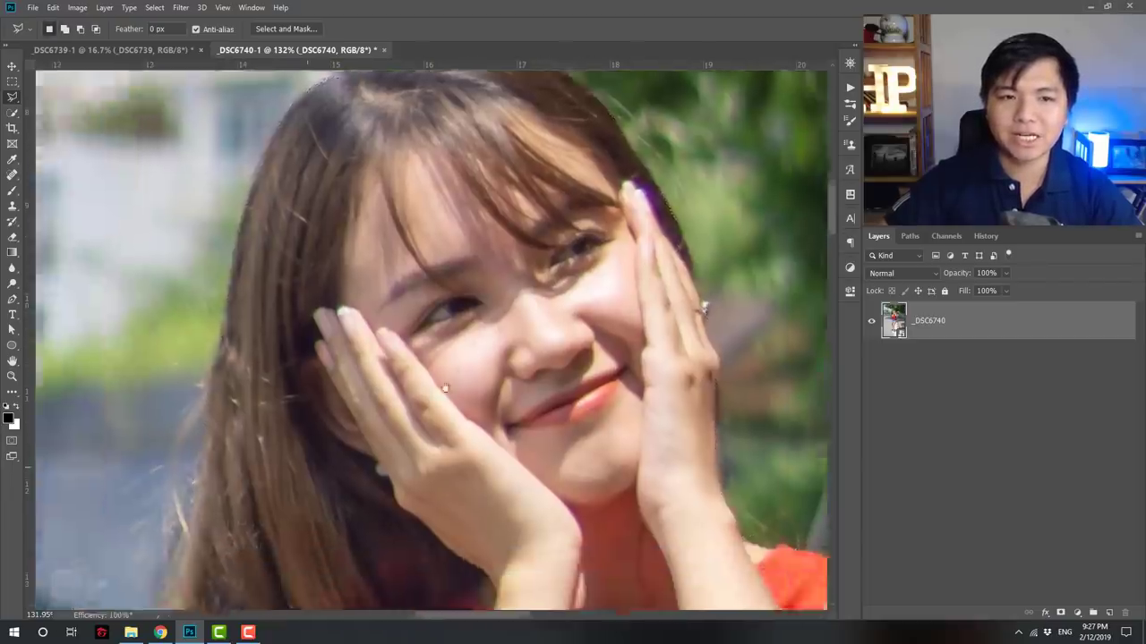
{"action": "scroll", "coordinate": [448, 341], "scroll_direction": "down", "scroll_amount": 3}
{"action": "scroll", "coordinate": [443, 304], "scroll_direction": "down", "scroll_amount": 3}
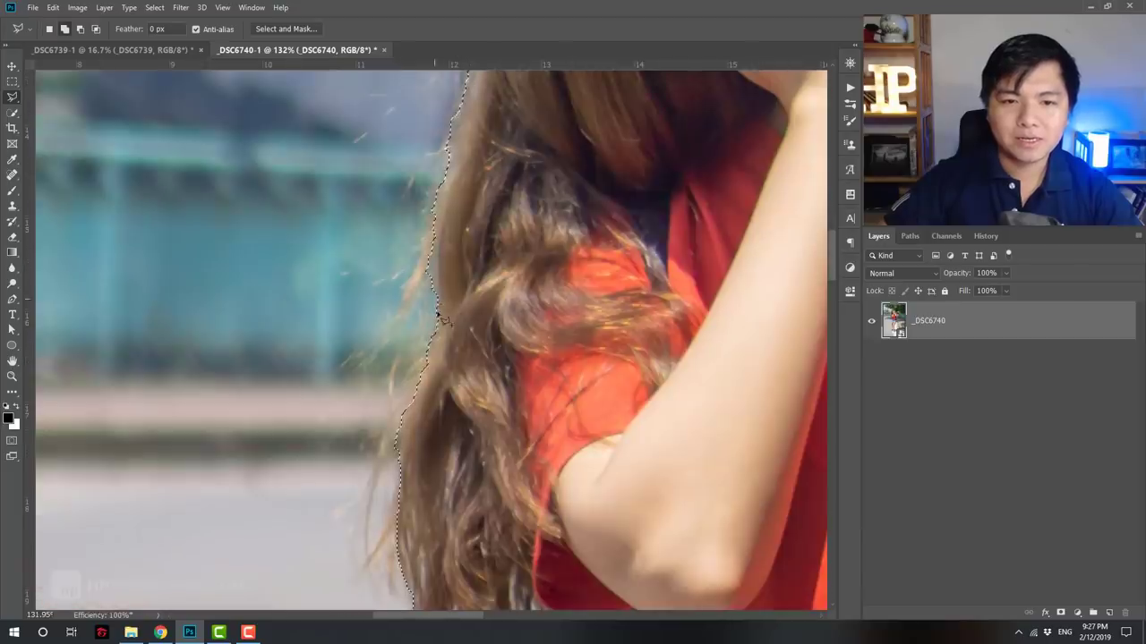
{"action": "scroll", "coordinate": [442, 481], "scroll_direction": "left", "scroll_amount": 2}
{"action": "scroll", "coordinate": [442, 481], "scroll_direction": "down", "scroll_amount": 3}
Zoom out to the full photo, then zoom in around the girl's face.
{"action": "key", "text": "z"}
{"action": "key", "text": "ctrl+0"}
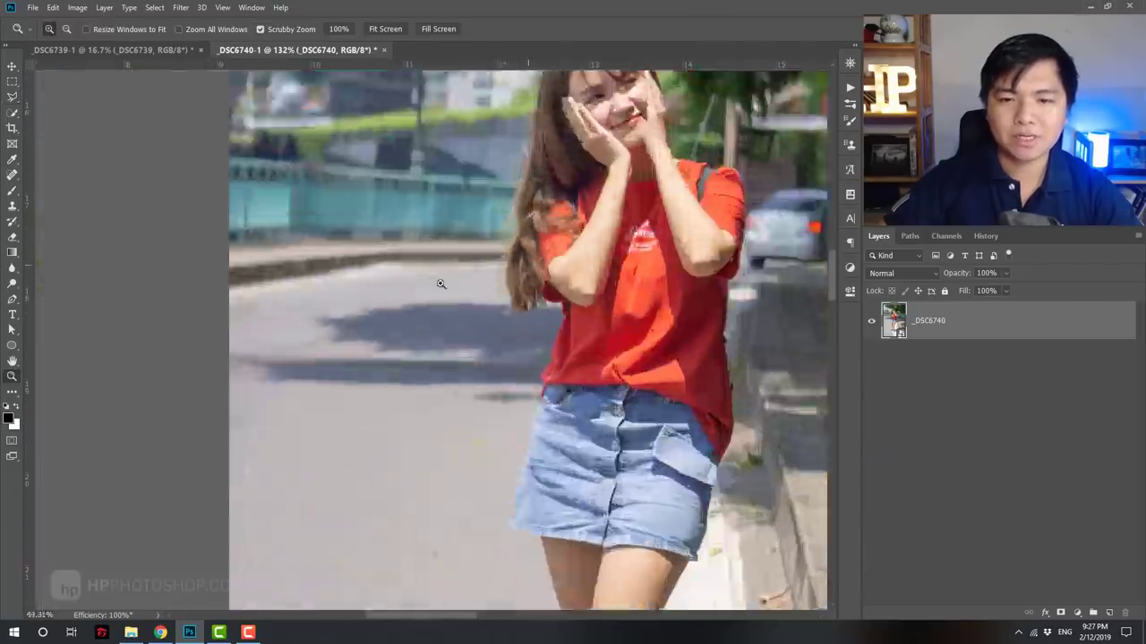
{"action": "left_click_drag", "start_coordinate": [528, 186], "coordinate": [609, 186]}
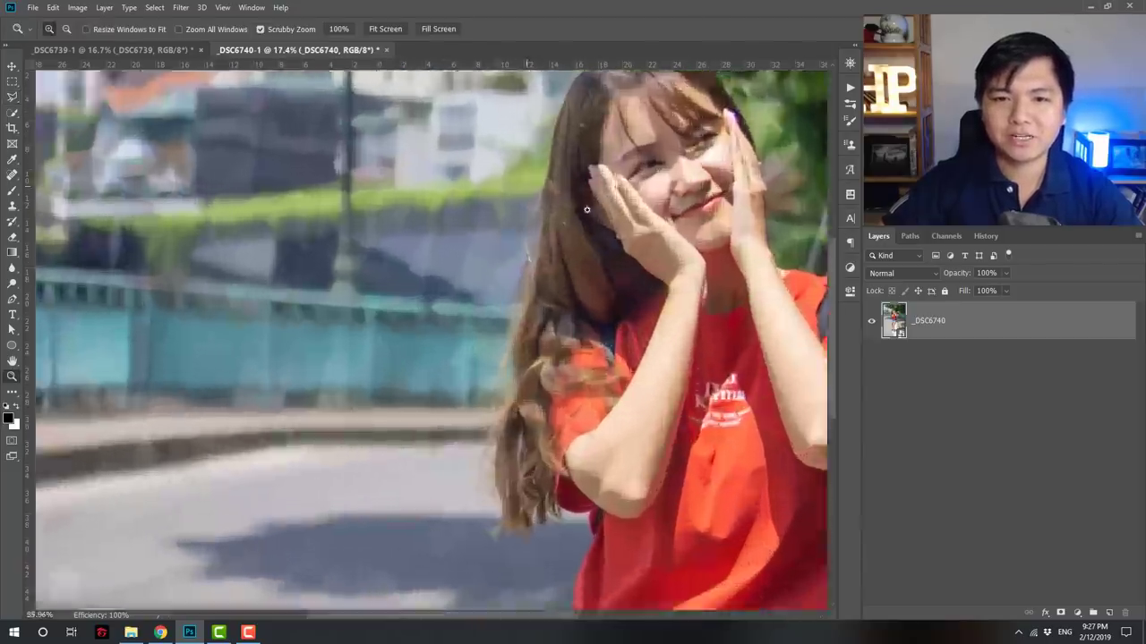
{"action": "key", "text": "w"}
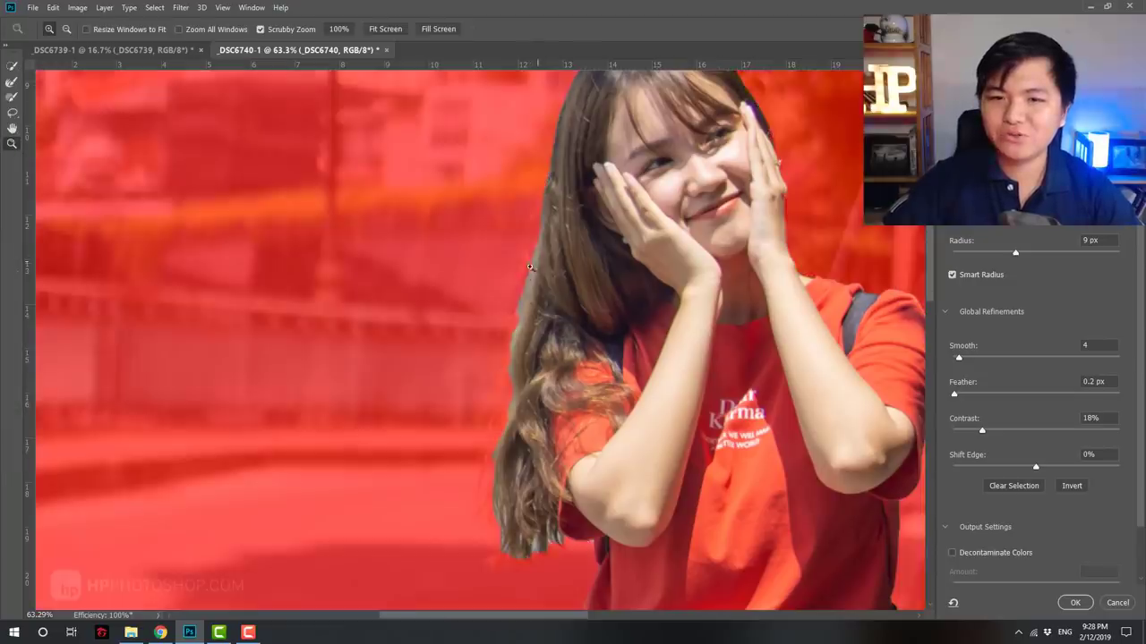
Refine the hair with a size-40 Refine Edge Brush and output to a new masked layer.
{"action": "left_click", "coordinate": [13, 86]}
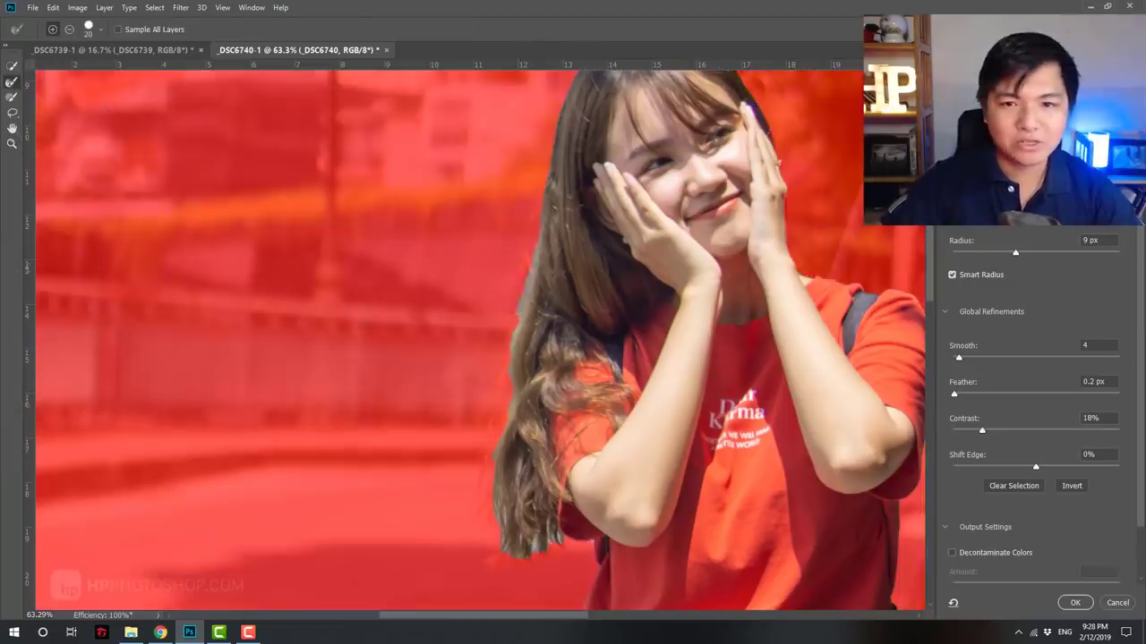
{"action": "key", "text": "bracketright"}
{"action": "key", "text": "bracketright"}
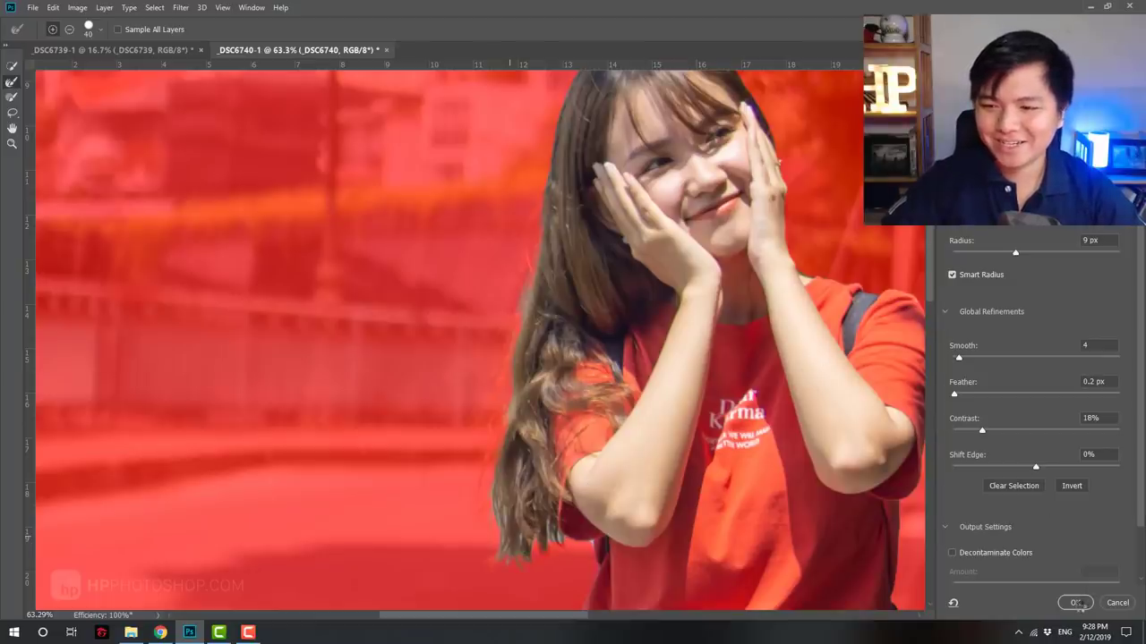
{"action": "left_click", "coordinate": [1076, 604]}
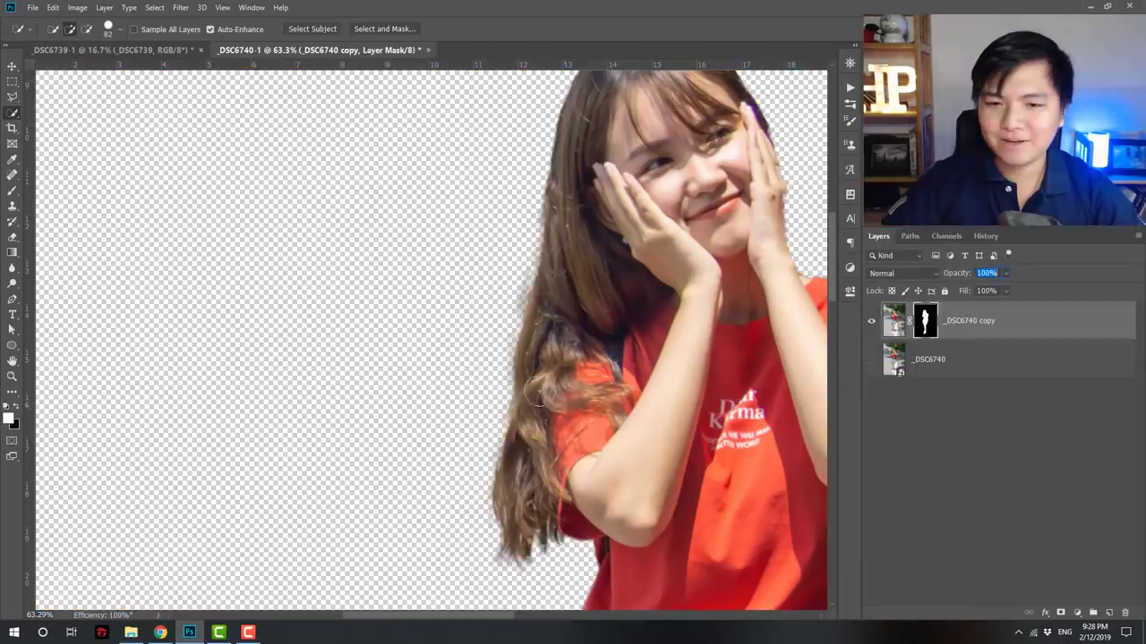
Move the masked girl layer into the _DSC6739 road photo.
{"action": "mouse_move", "coordinate": [504, 289]}
{"action": "left_mouse_down"}
{"action": "mouse_move", "coordinate": [477, 296]}
{"action": "mouse_move", "coordinate": [119, 193]}
{"action": "left_mouse_up"}
{"action": "key", "text": "z"}
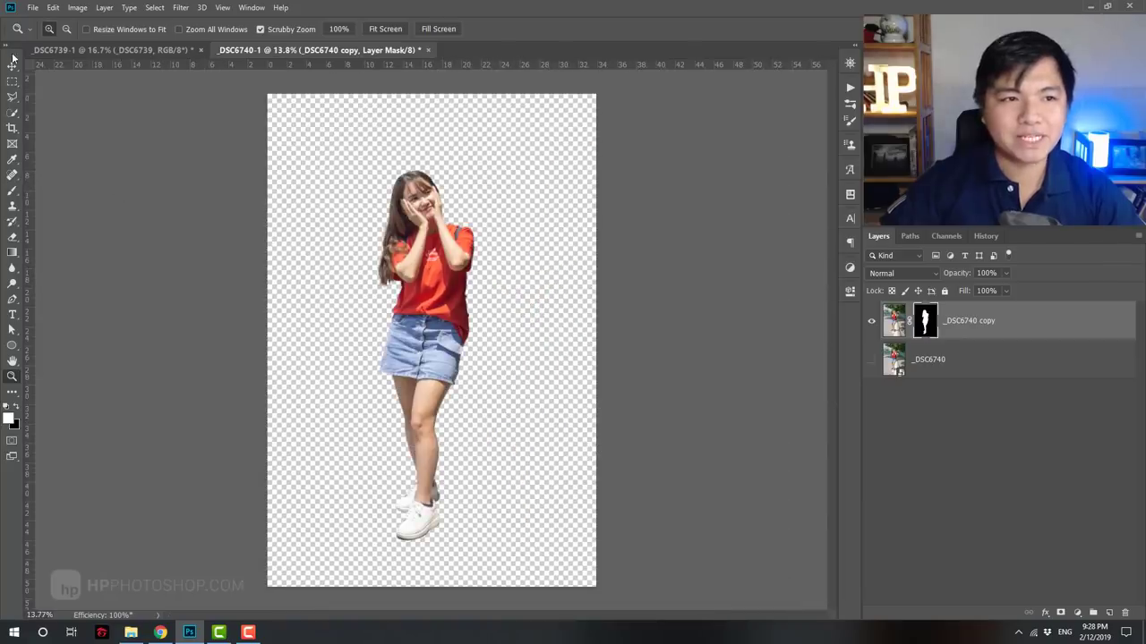
{"action": "left_click", "coordinate": [13, 63]}
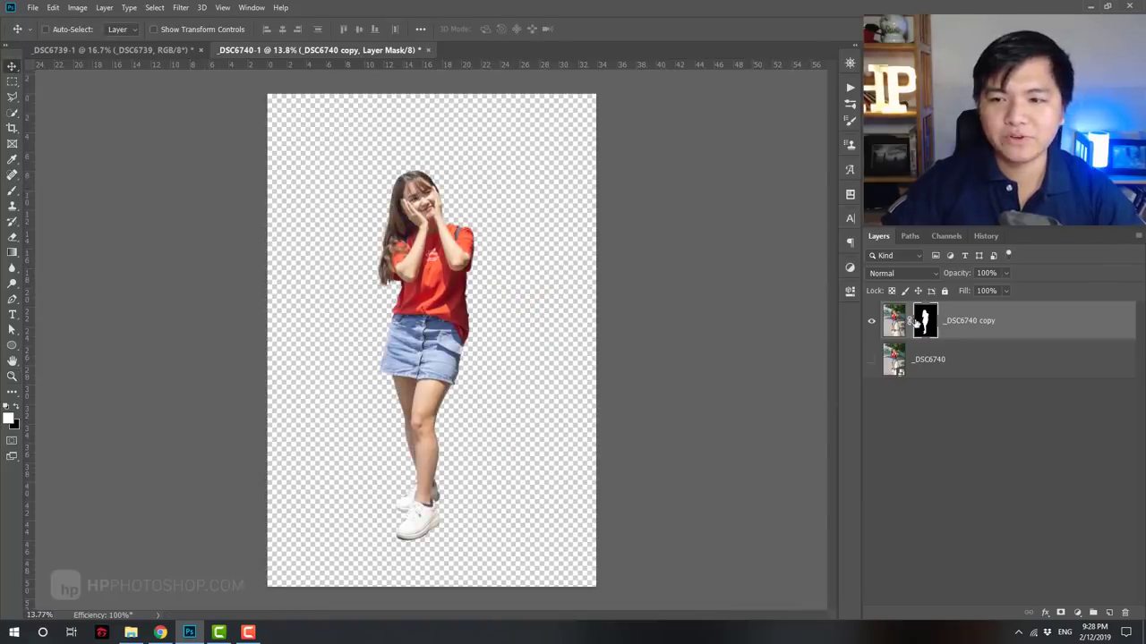
{"action": "left_click", "coordinate": [899, 321]}
{"action": "left_click_drag", "start_coordinate": [414, 172], "coordinate": [209, 49]}
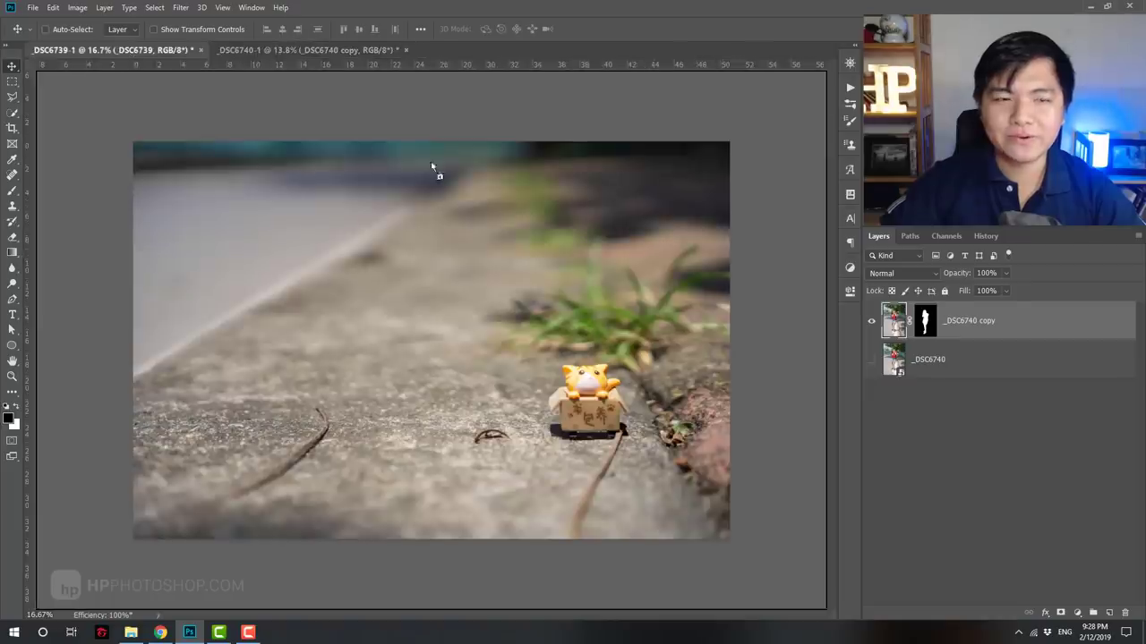
{"action": "left_click_drag", "start_coordinate": [132, 56], "coordinate": [366, 295]}
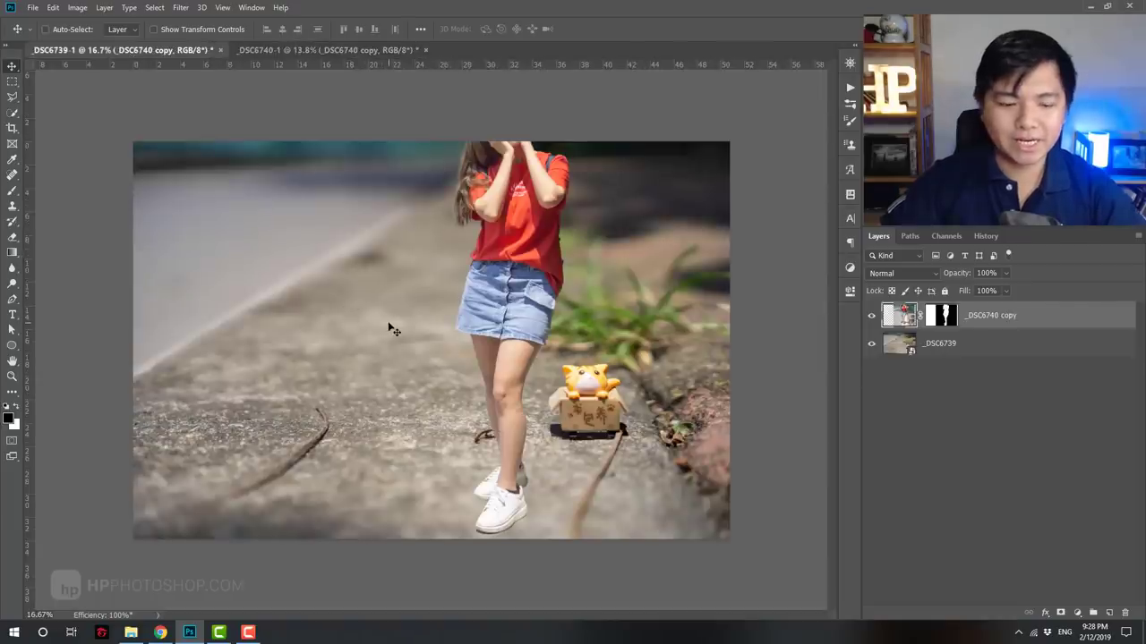
{"action": "key", "text": "ctrl+t"}
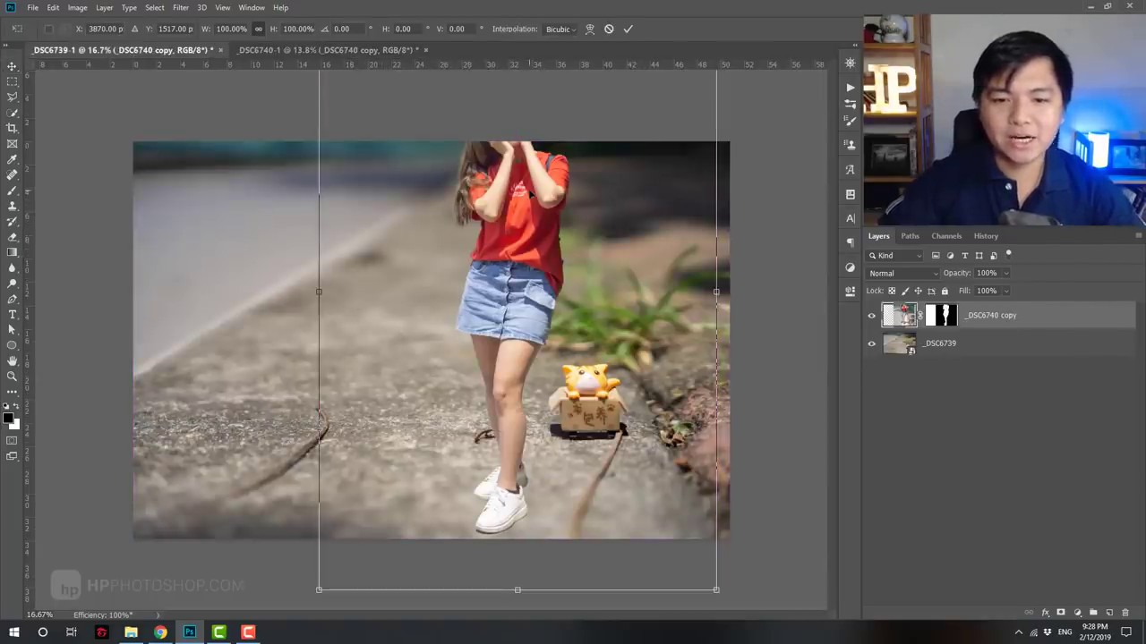
{"action": "key", "text": "Return"}
In _DSC6740, copy the girl onto Layer 1 and hide the original photo.
{"action": "left_click", "coordinate": [326, 50]}
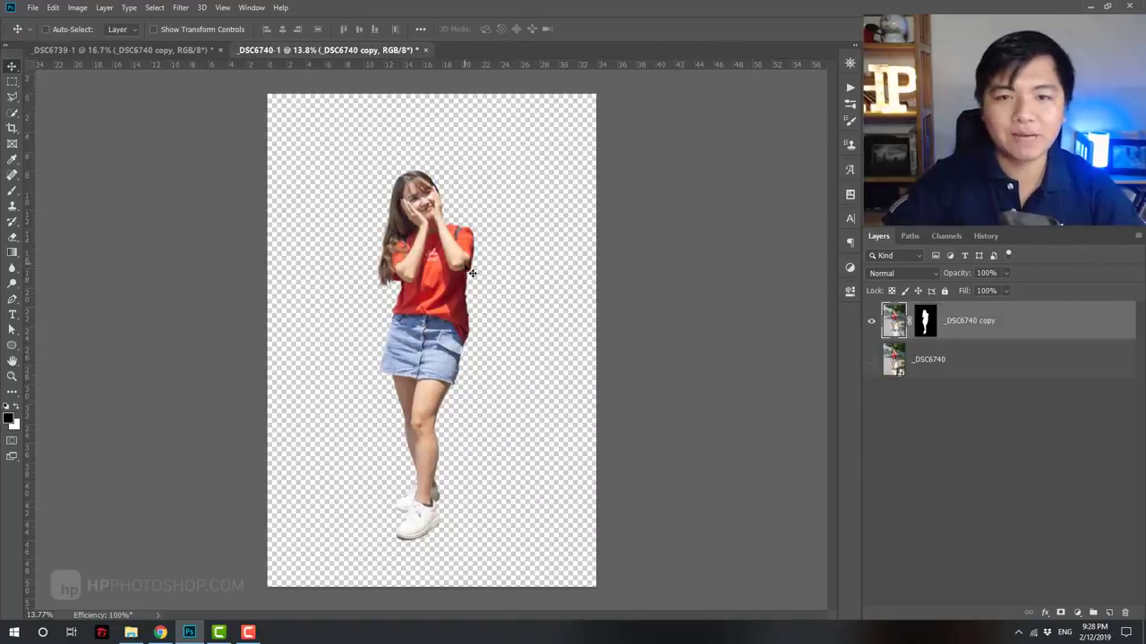
{"action": "key", "text": "ctrl+z"}
{"action": "key", "text": "ctrl+z"}
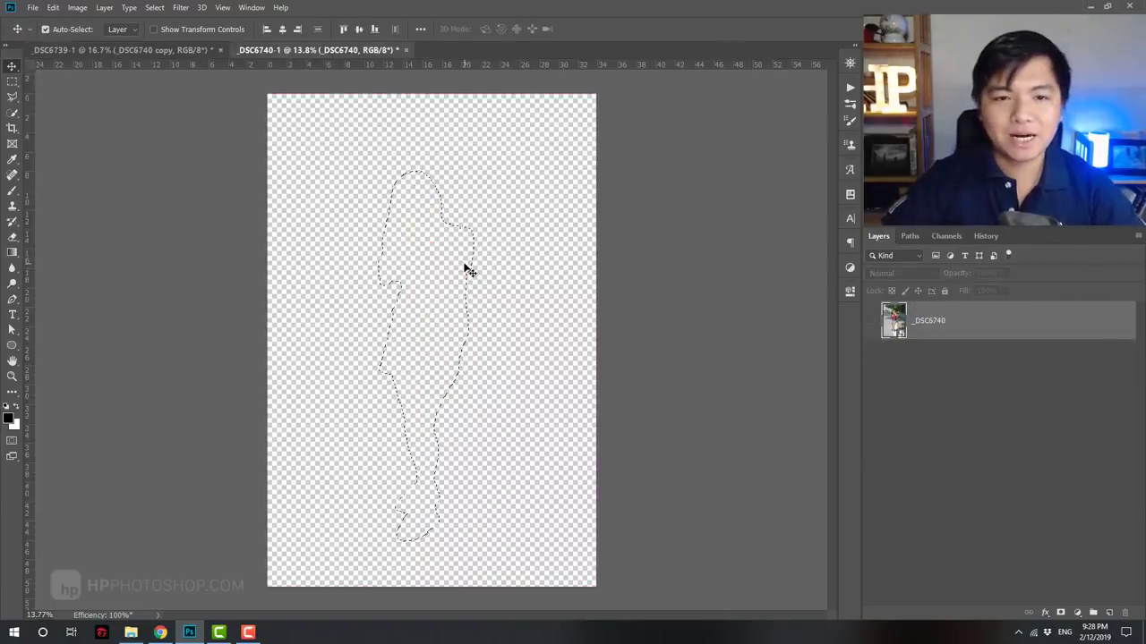
{"action": "left_click", "coordinate": [870, 321]}
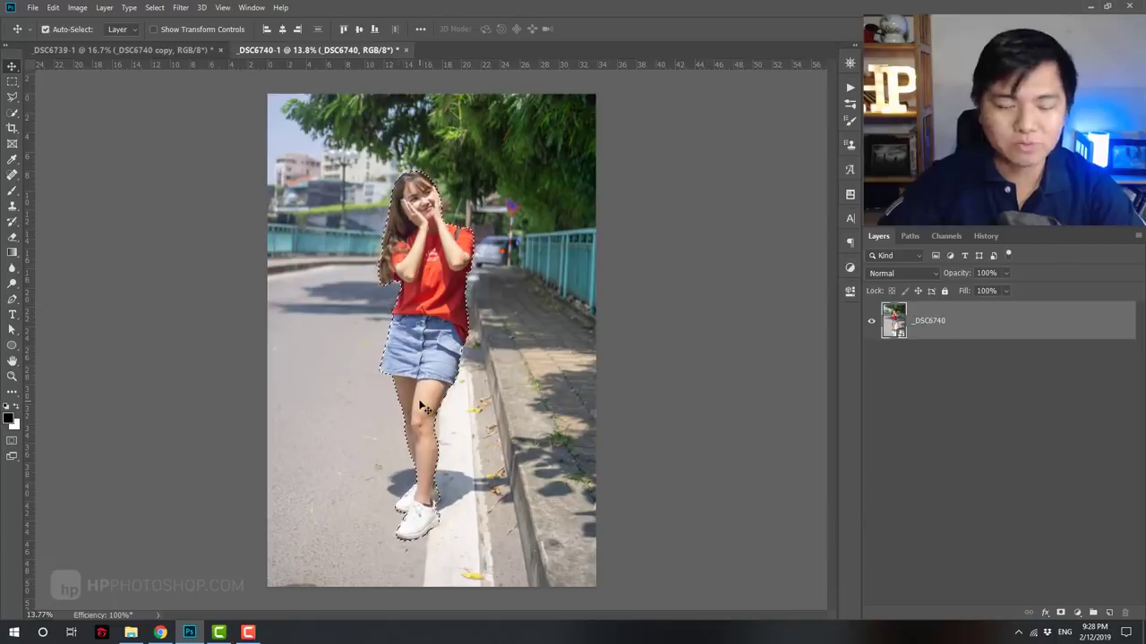
{"action": "key", "text": "ctrl+j"}
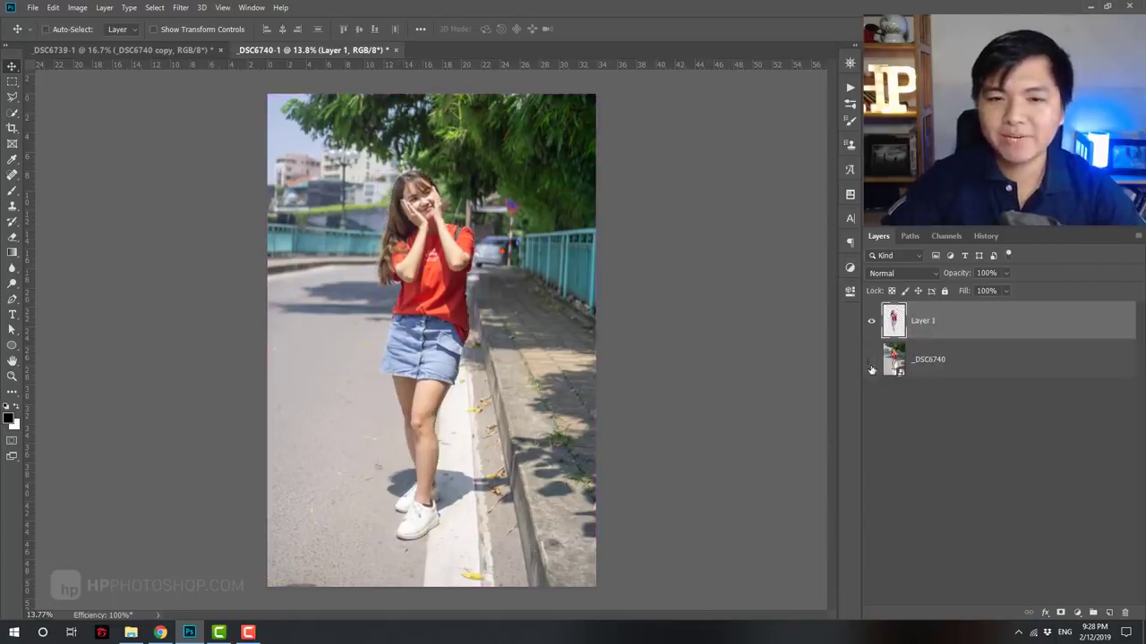
{"action": "left_click", "coordinate": [872, 368]}
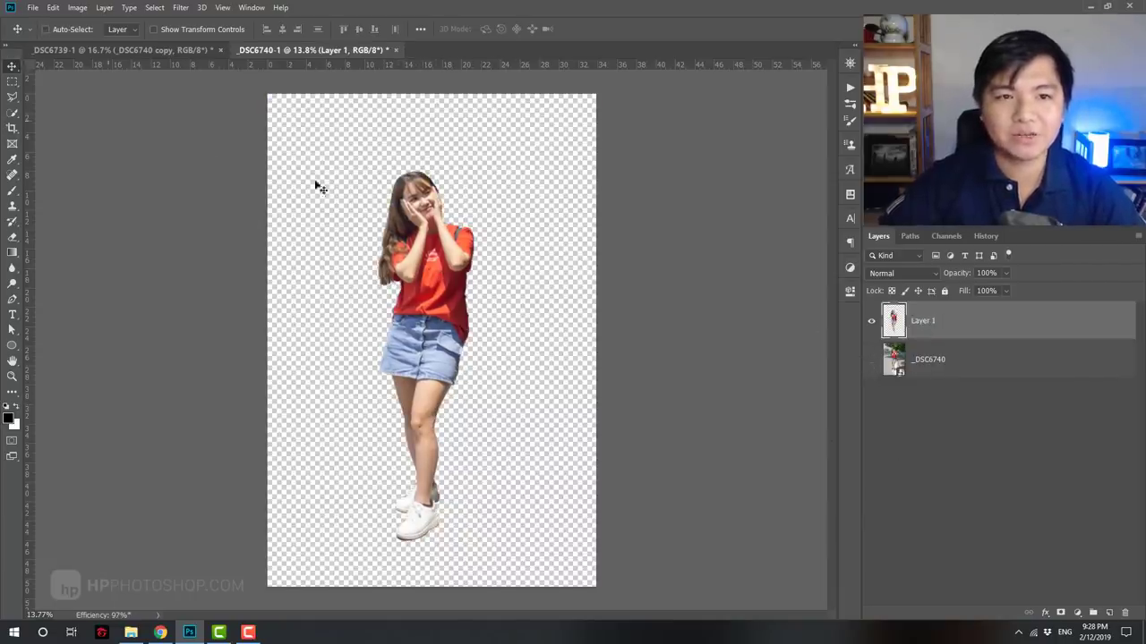
{"action": "left_click", "coordinate": [159, 50]}
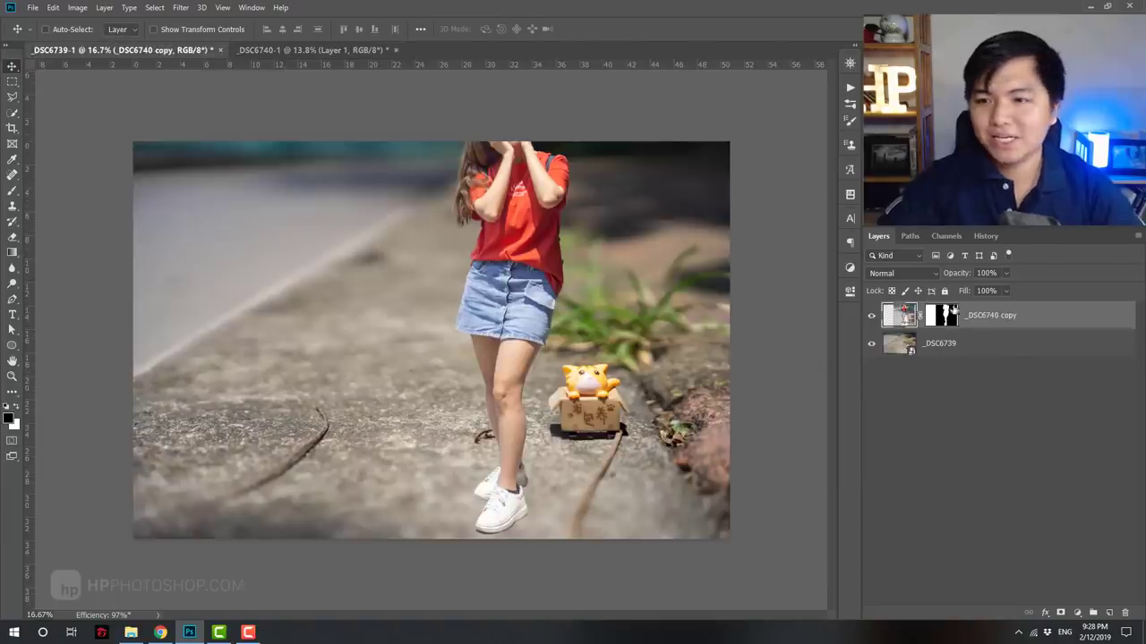
Scale the girl to 36.98% and nudge her onto the pavement beside the boxed cat.
{"action": "key", "text": "ctrl+t"}
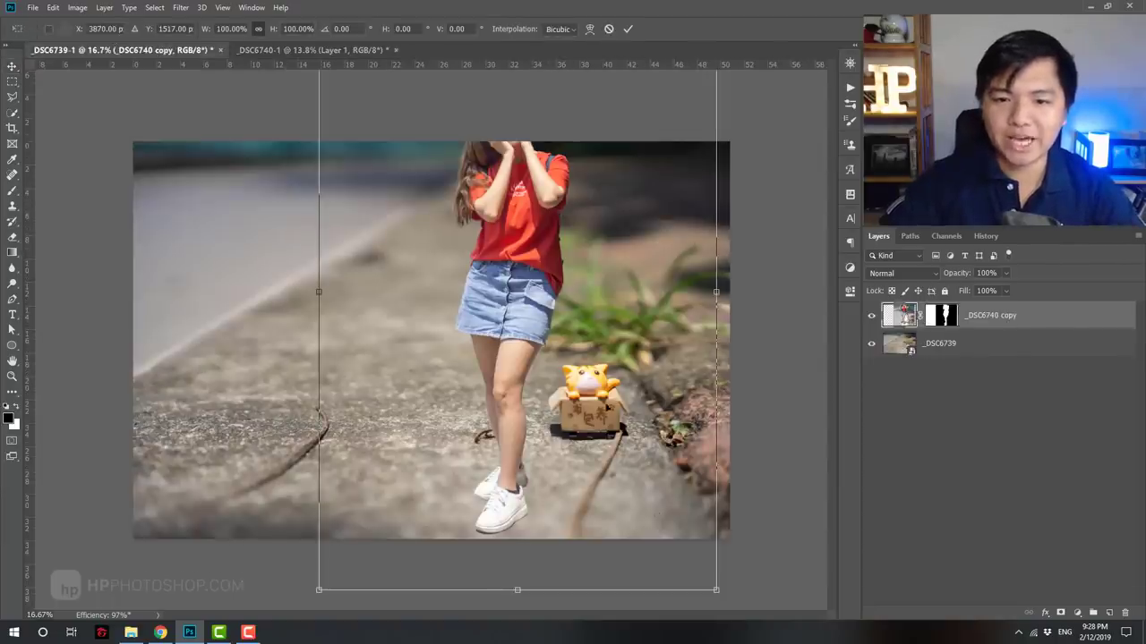
{"action": "mouse_move", "coordinate": [718, 592]}
{"action": "left_mouse_down"}
{"action": "mouse_move", "coordinate": [672, 469]}
{"action": "mouse_move", "coordinate": [527, 306]}
{"action": "left_mouse_up"}
{"action": "left_click_drag", "start_coordinate": [465, 156], "coordinate": [508, 329]}
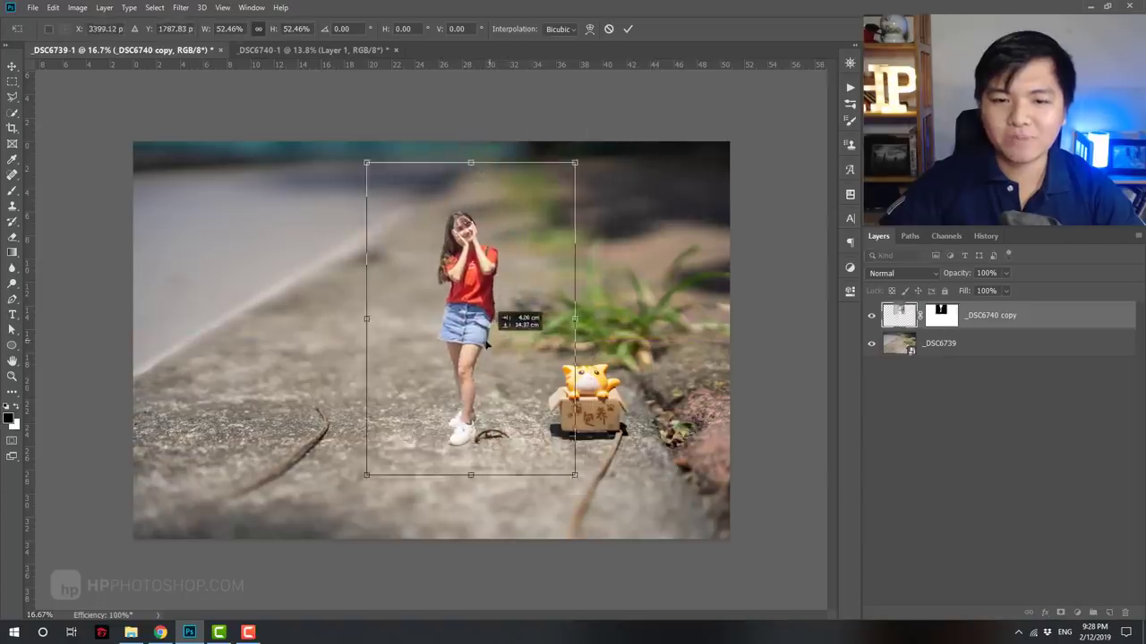
{"action": "left_click_drag", "start_coordinate": [571, 166], "coordinate": [510, 260]}
{"action": "key", "text": "Return"}
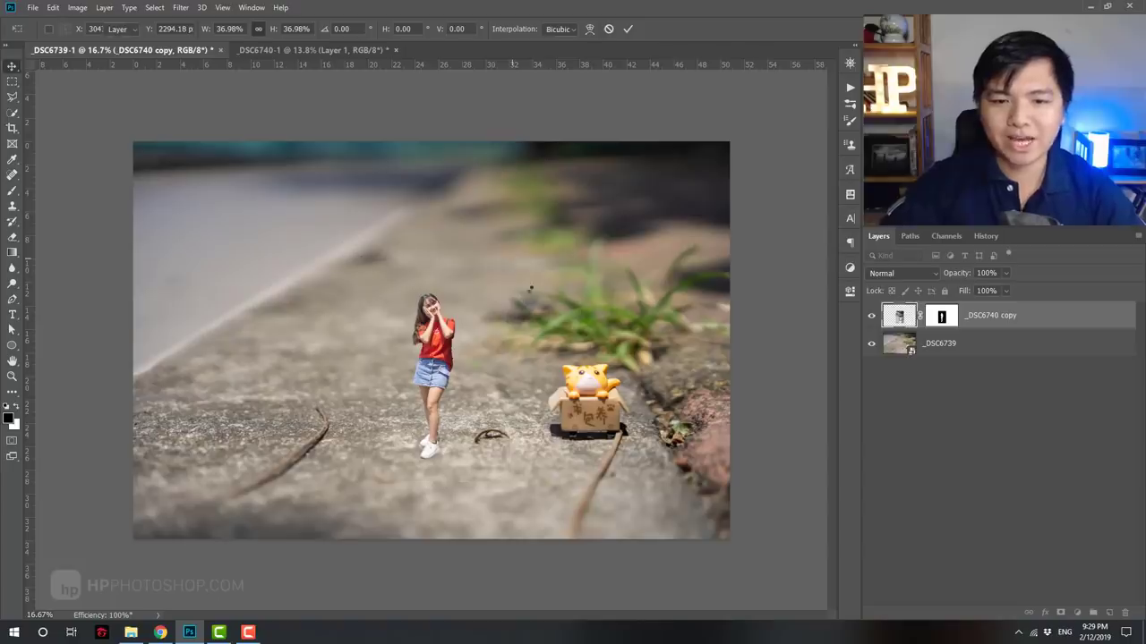
{"action": "left_click_drag", "start_coordinate": [467, 392], "coordinate": [480, 386]}
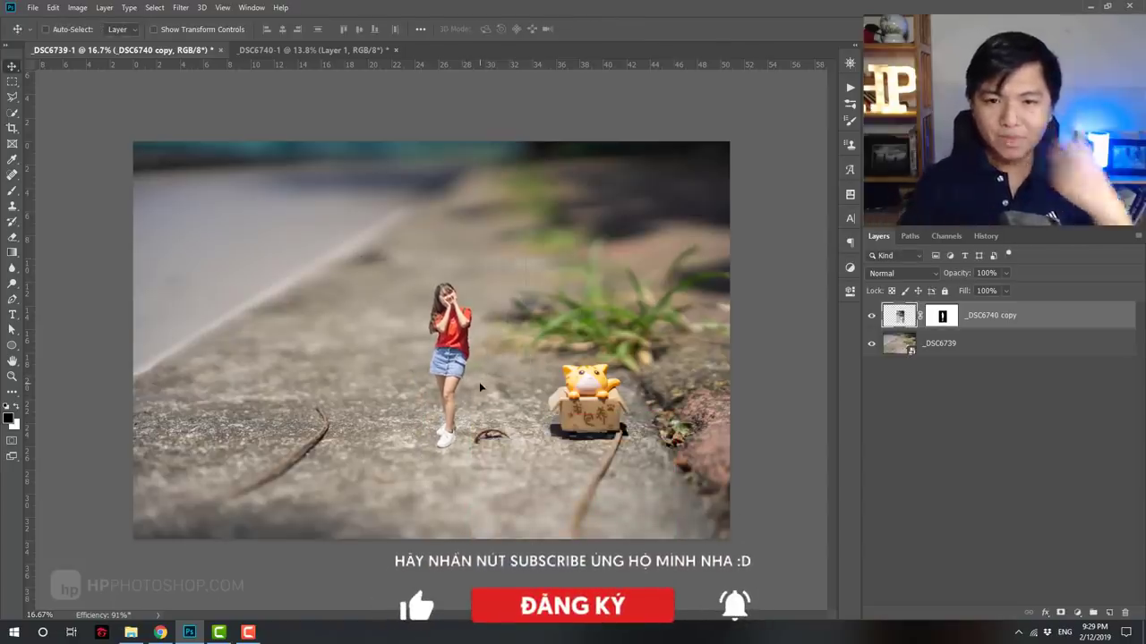
Mask out a tall strip of the girl layer between her and the toy cat.
{"action": "left_click", "coordinate": [12, 80]}
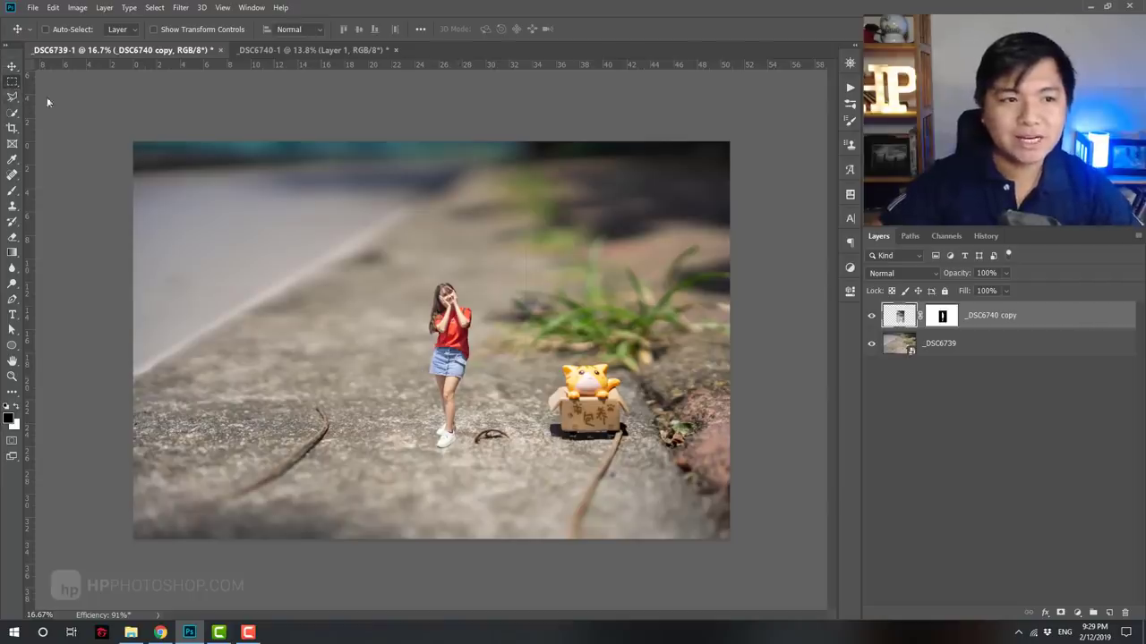
{"action": "left_click_drag", "start_coordinate": [566, 215], "coordinate": [505, 512]}
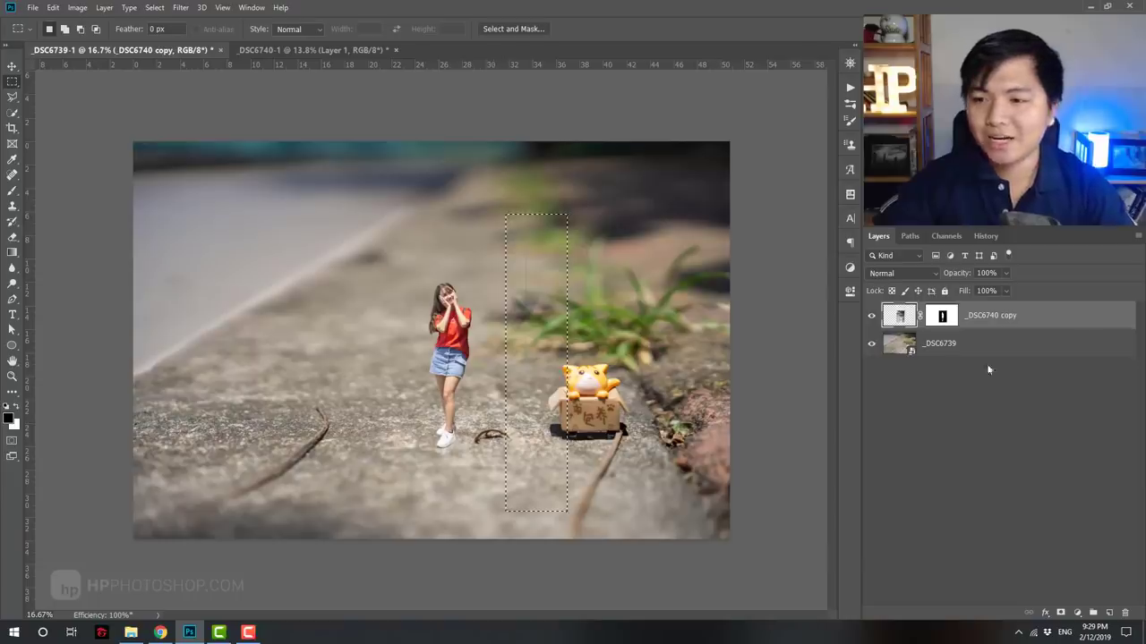
{"action": "left_click", "coordinate": [941, 315]}
{"action": "key", "text": "Delete"}
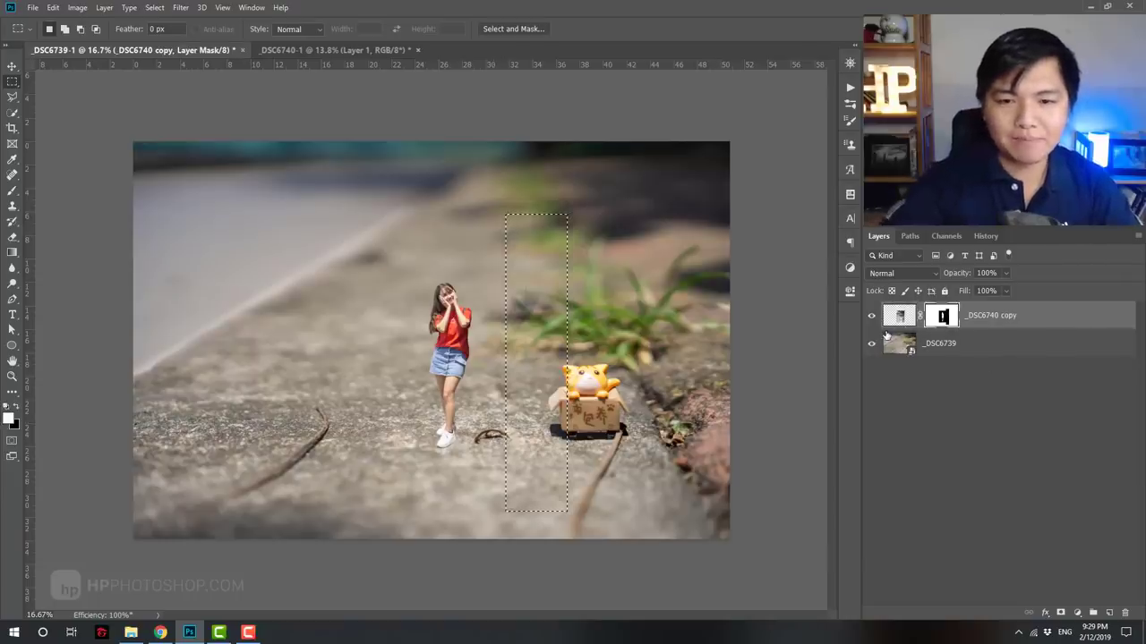
{"action": "key", "text": "ctrl+d"}
Reposition the girl on the pavement, using a band at the cat's base to level her feet.
{"action": "key", "text": "v"}
{"action": "left_click_drag", "start_coordinate": [466, 401], "coordinate": [475, 403]}
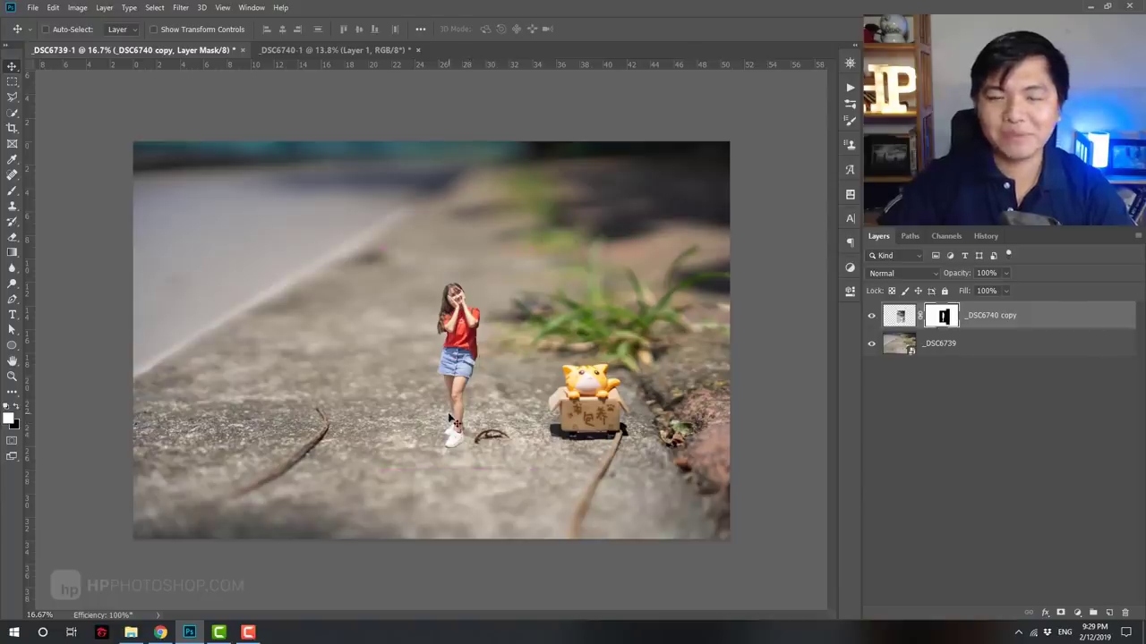
{"action": "left_click_drag", "start_coordinate": [452, 418], "coordinate": [473, 425]}
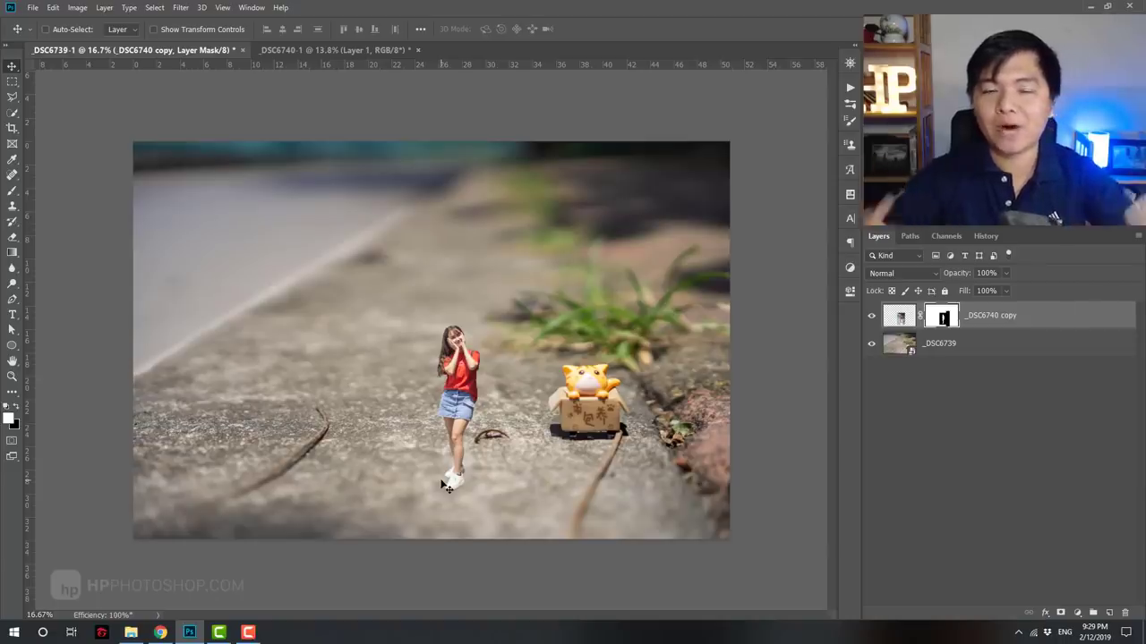
{"action": "key", "text": "m"}
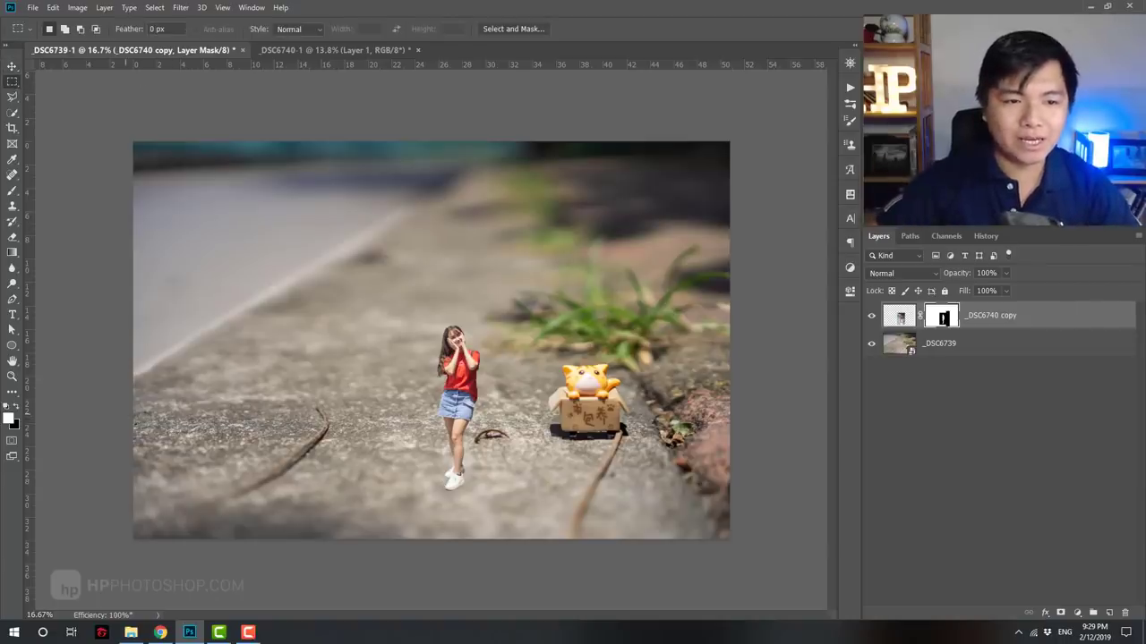
{"action": "left_click_drag", "start_coordinate": [134, 404], "coordinate": [773, 447]}
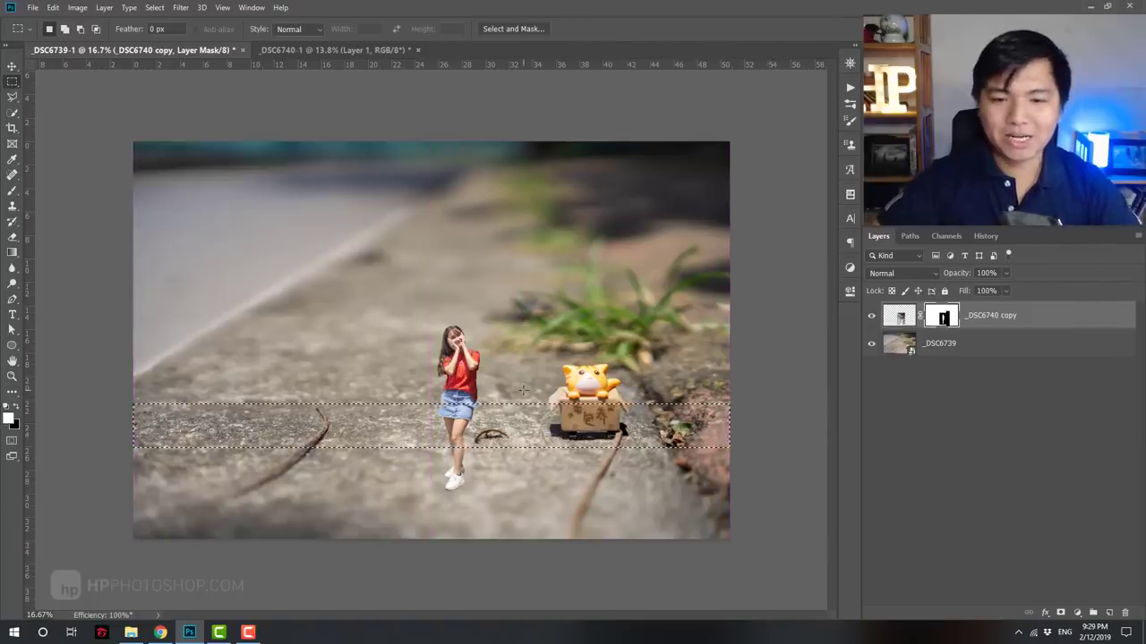
{"action": "key", "text": "ctrl+d"}
{"action": "left_click", "coordinate": [897, 317]}
{"action": "key", "text": "v"}
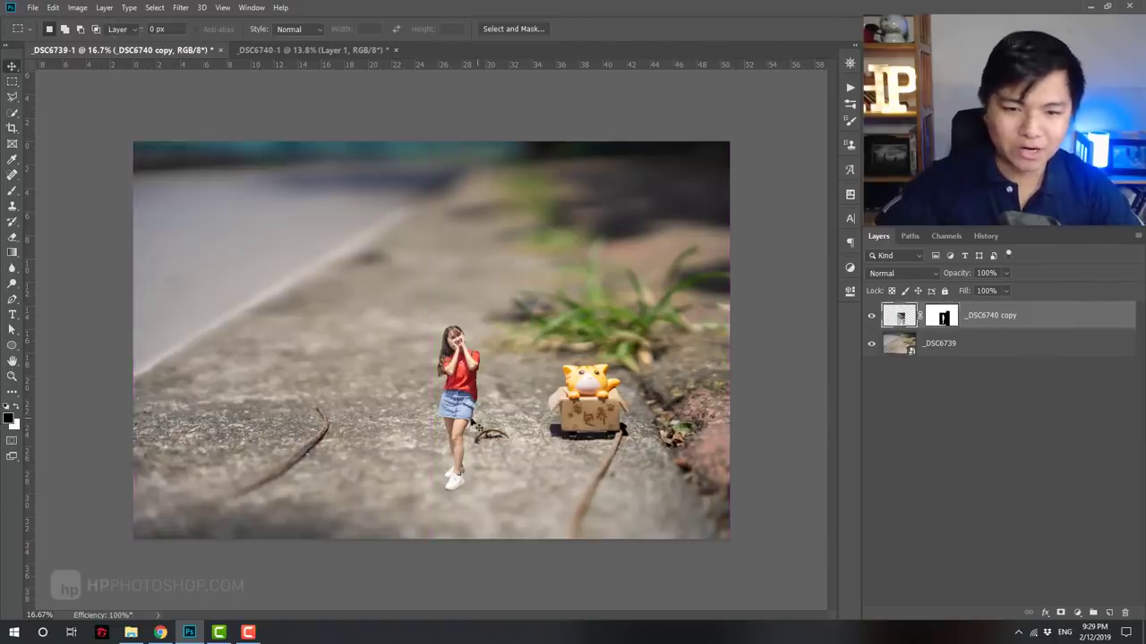
{"action": "left_click_drag", "start_coordinate": [461, 412], "coordinate": [461, 373]}
Apply the girl layer's mask and nudge her slightly left, away from the cat.
{"action": "right_click", "coordinate": [944, 322]}
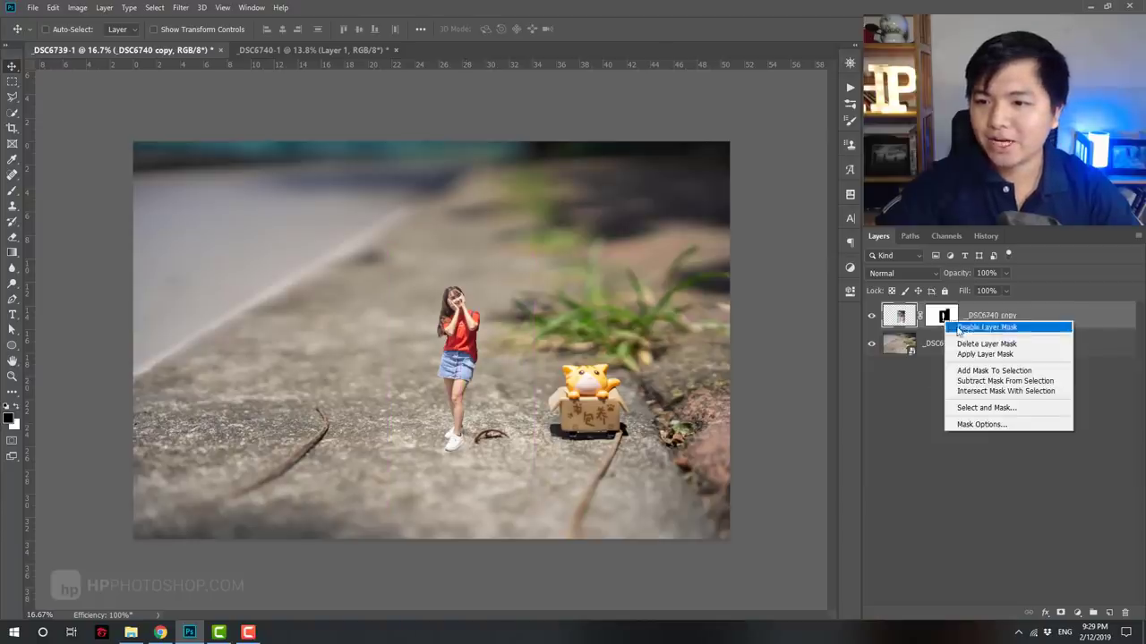
{"action": "left_click", "coordinate": [984, 354]}
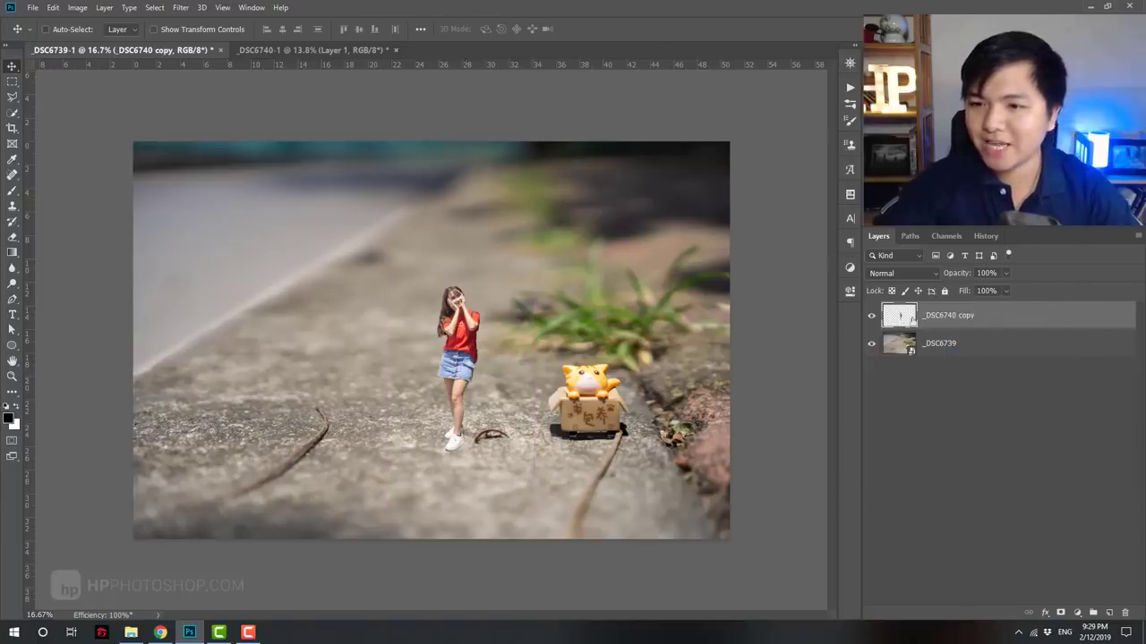
{"action": "left_click_drag", "start_coordinate": [475, 367], "coordinate": [454, 363]}
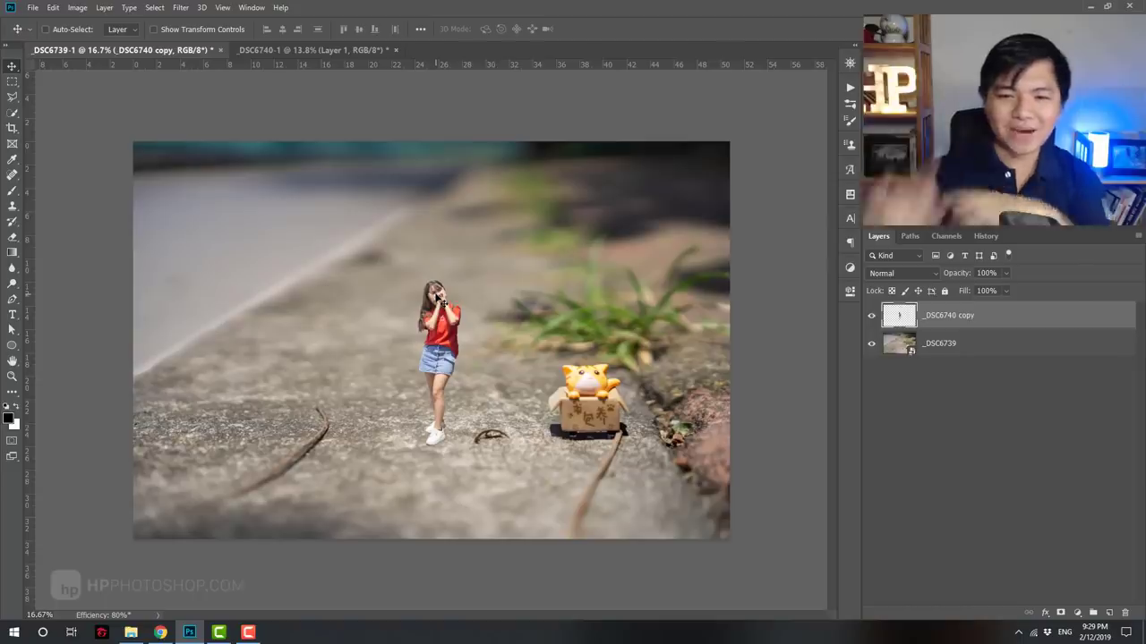
{"action": "left_click", "coordinate": [950, 355]}
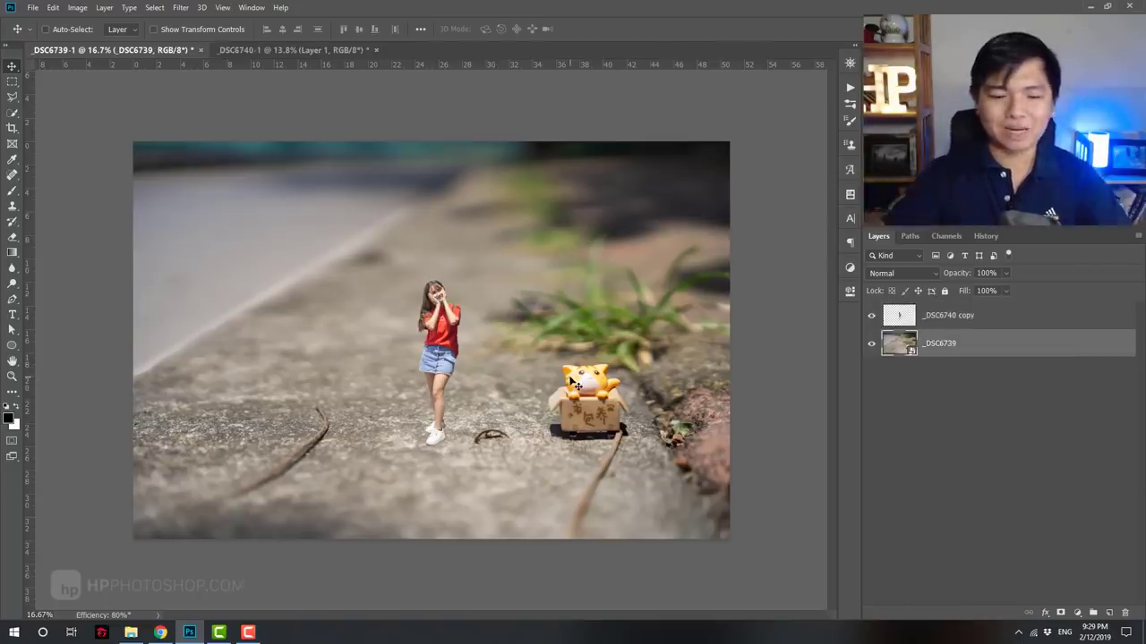
Duplicate the road background layer and rasterize the copy.
{"action": "key", "text": "ctrl+t"}
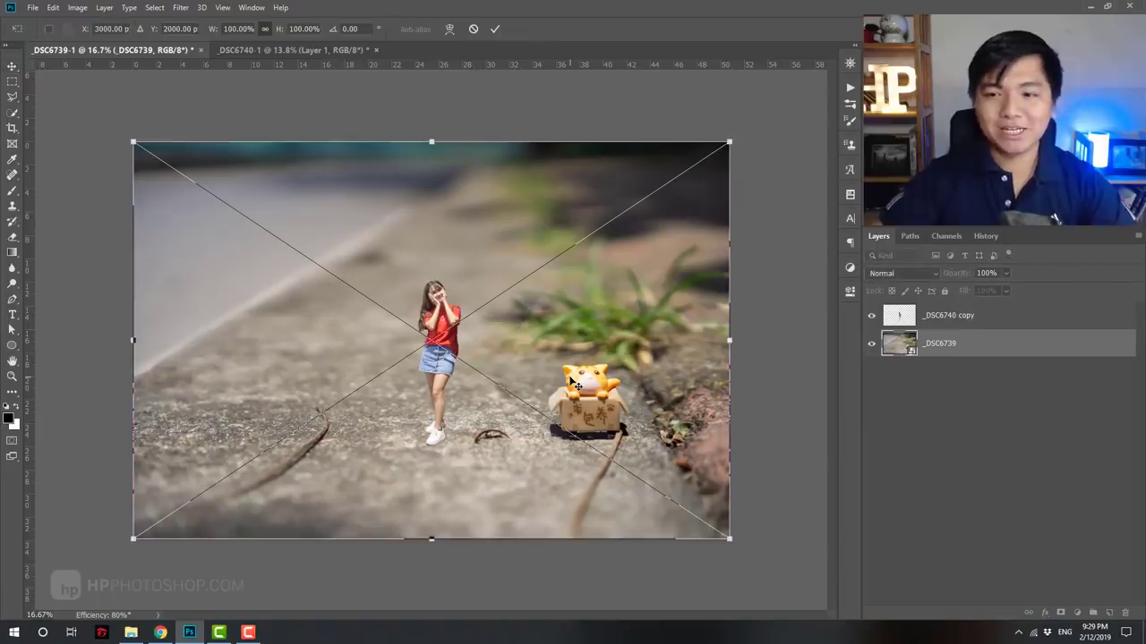
{"action": "key", "text": "Escape"}
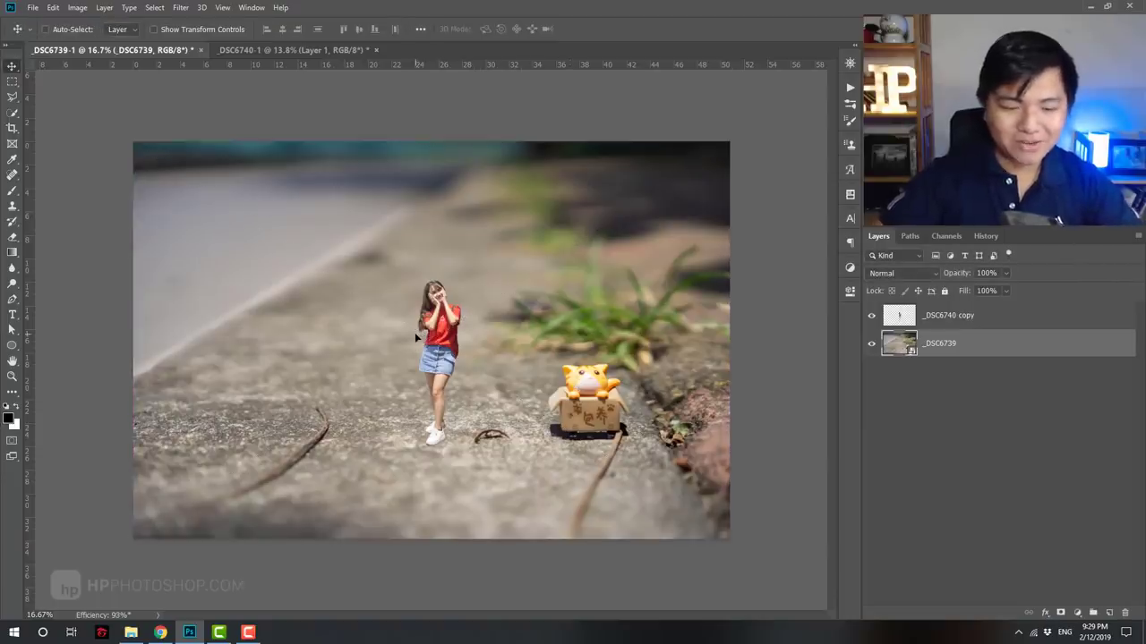
{"action": "key", "text": "ctrl+j"}
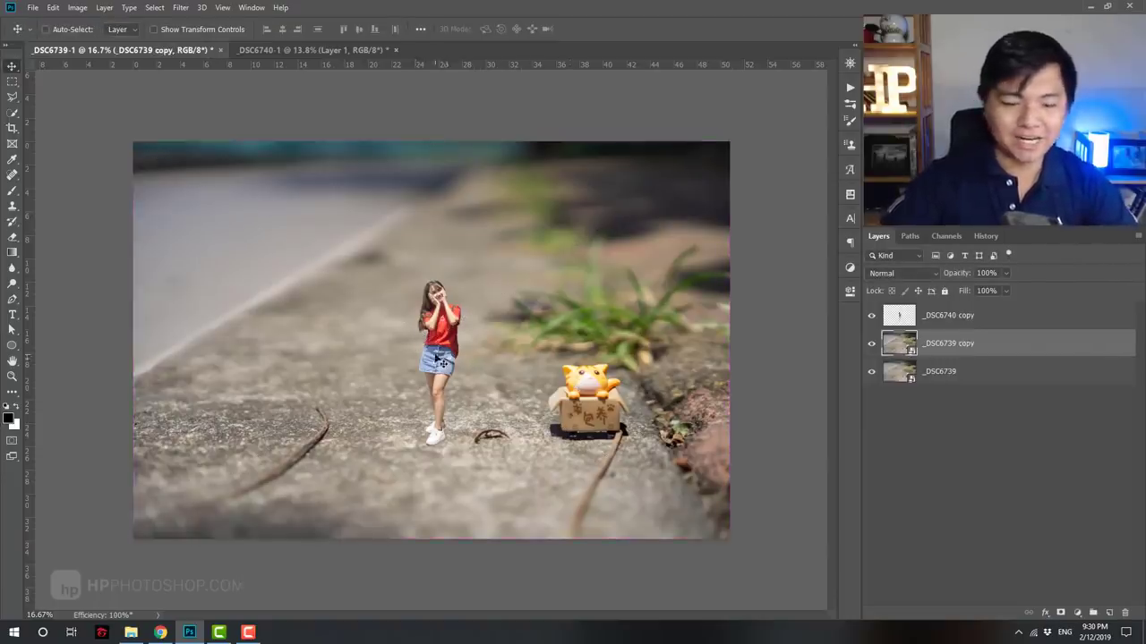
{"action": "key", "text": "b"}
{"action": "left_click", "coordinate": [439, 361]}
{"action": "key", "text": "Return"}
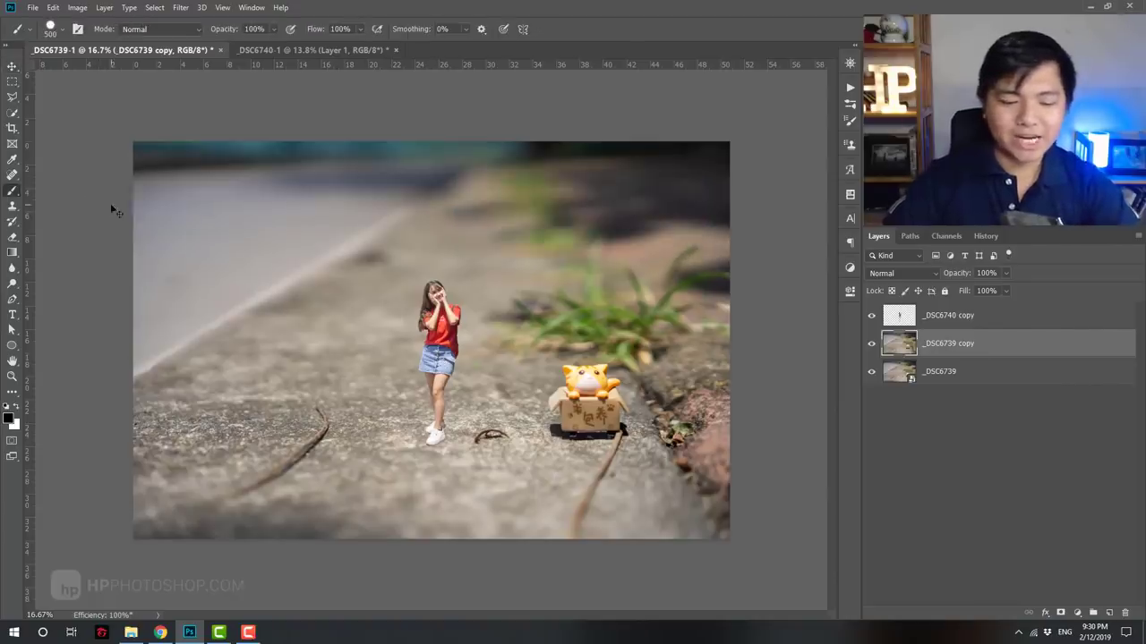
Enlarge the pavement copy to about 137%, shift it left, and move the girl left of the cat box.
{"action": "key", "text": "ctrl+t"}
{"action": "left_click_drag", "start_coordinate": [103, 111], "coordinate": [27, 76]}
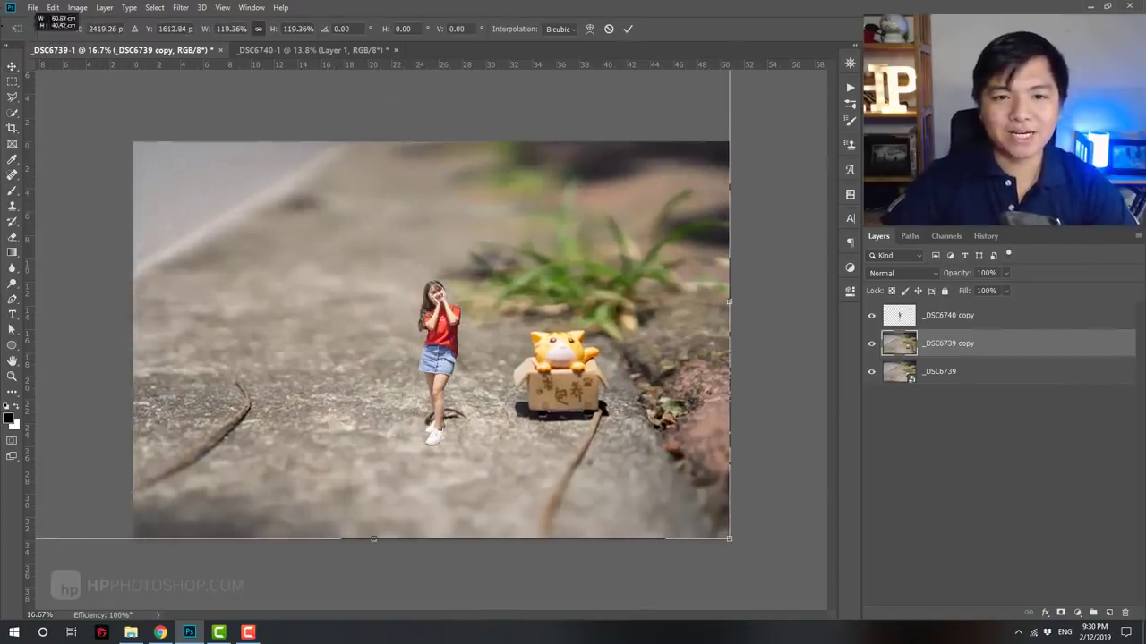
{"action": "left_click_drag", "start_coordinate": [730, 542], "coordinate": [806, 568]}
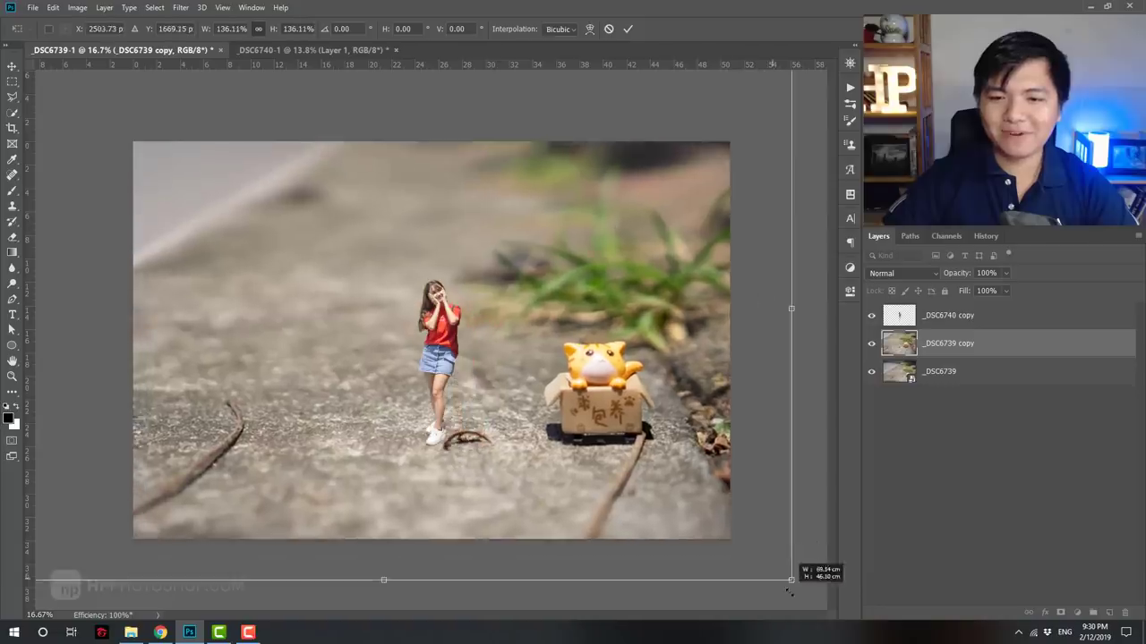
{"action": "mouse_move", "coordinate": [630, 366]}
{"action": "left_mouse_down"}
{"action": "mouse_move", "coordinate": [526, 339]}
{"action": "mouse_move", "coordinate": [537, 357]}
{"action": "left_mouse_up"}
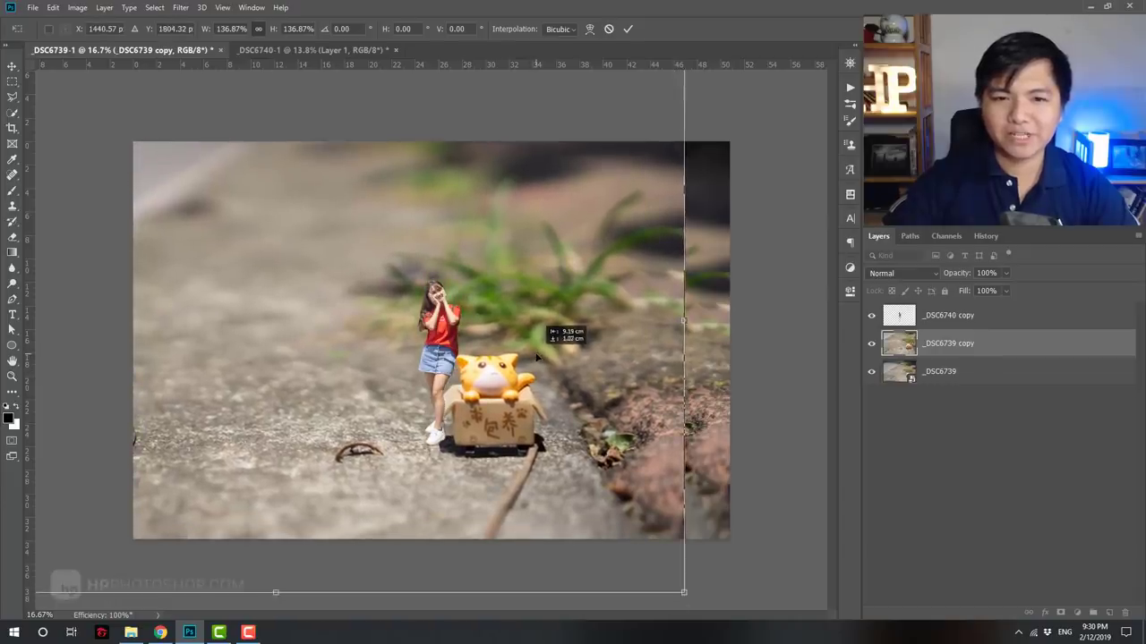
{"action": "key", "text": "Return"}
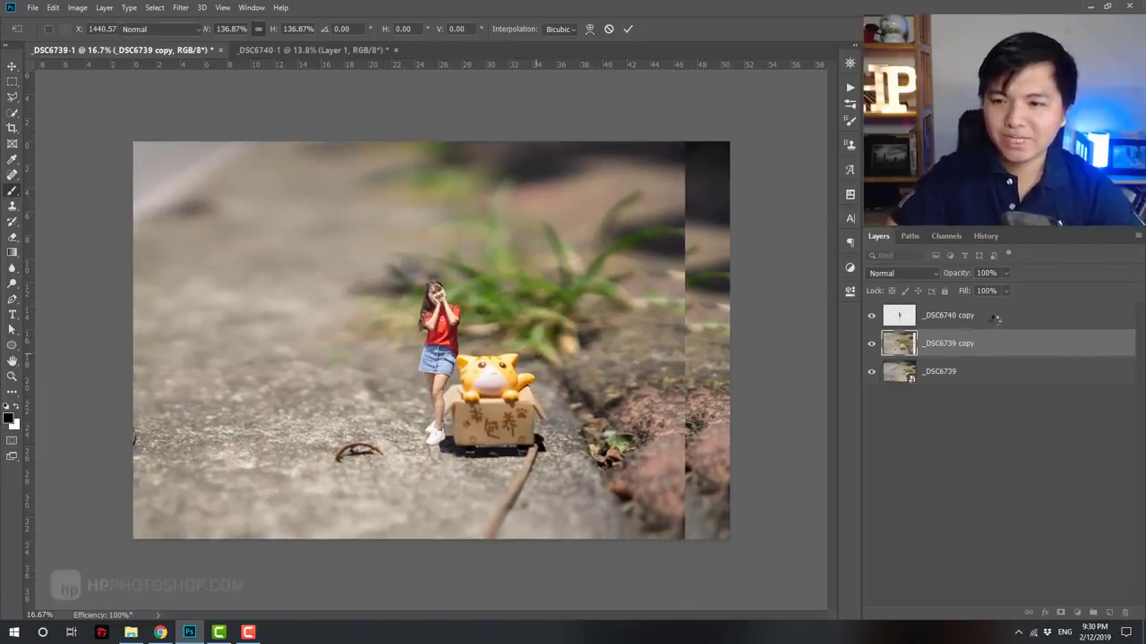
{"action": "left_click", "coordinate": [991, 319]}
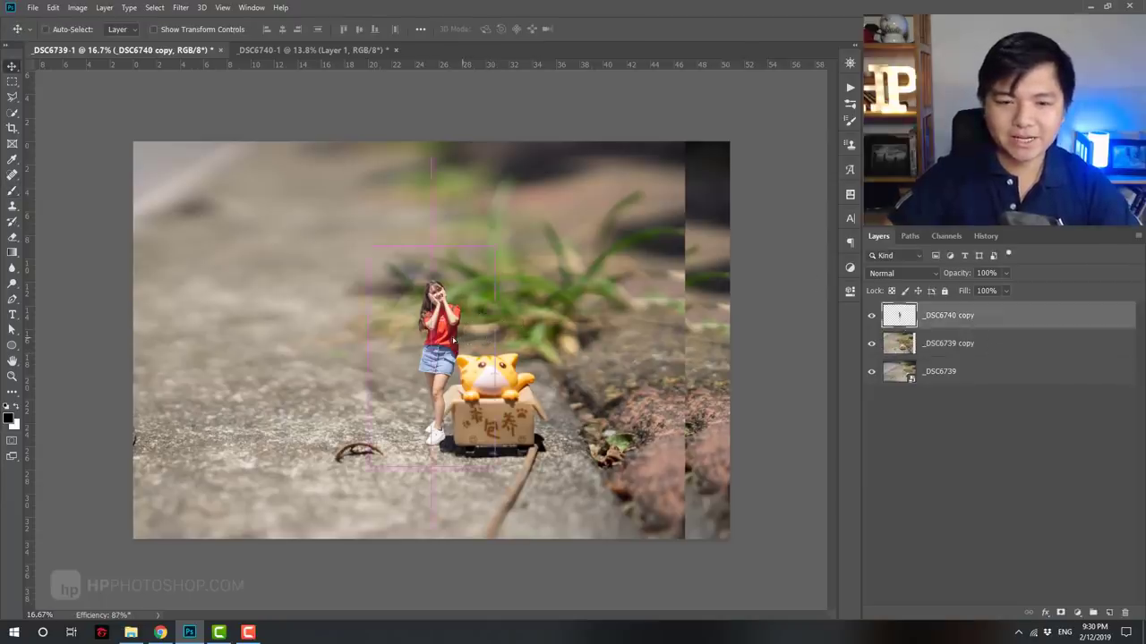
{"action": "left_click_drag", "start_coordinate": [465, 343], "coordinate": [434, 348]}
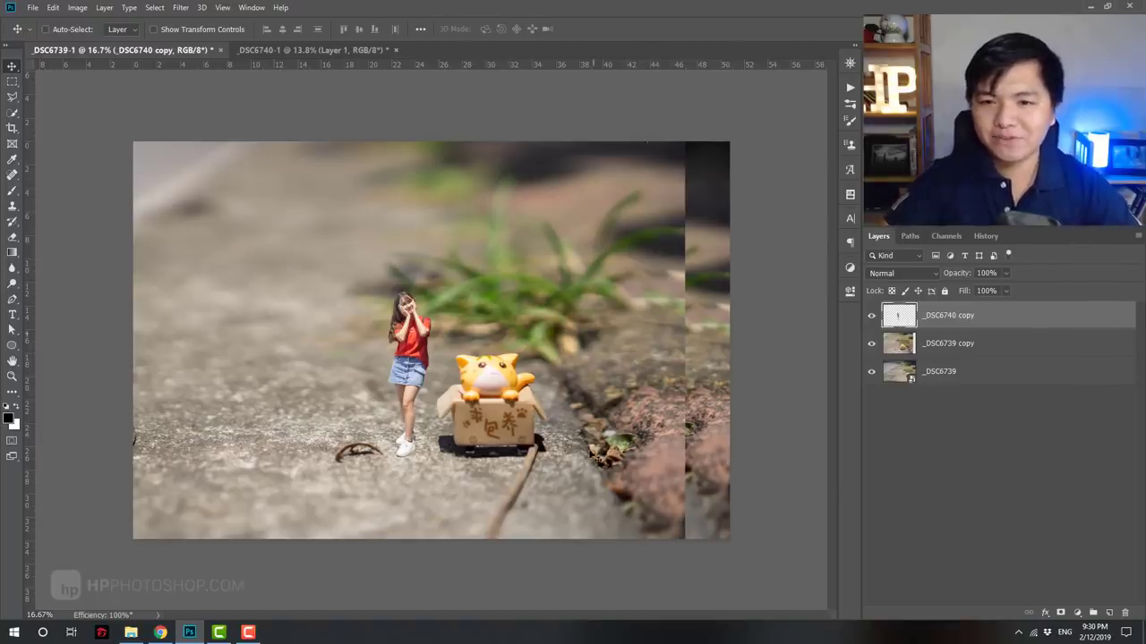
Content-aware scale the right part of the pavement copy to fill the dark right edge.
{"action": "left_click", "coordinate": [682, 208], "text": "ctrl"}
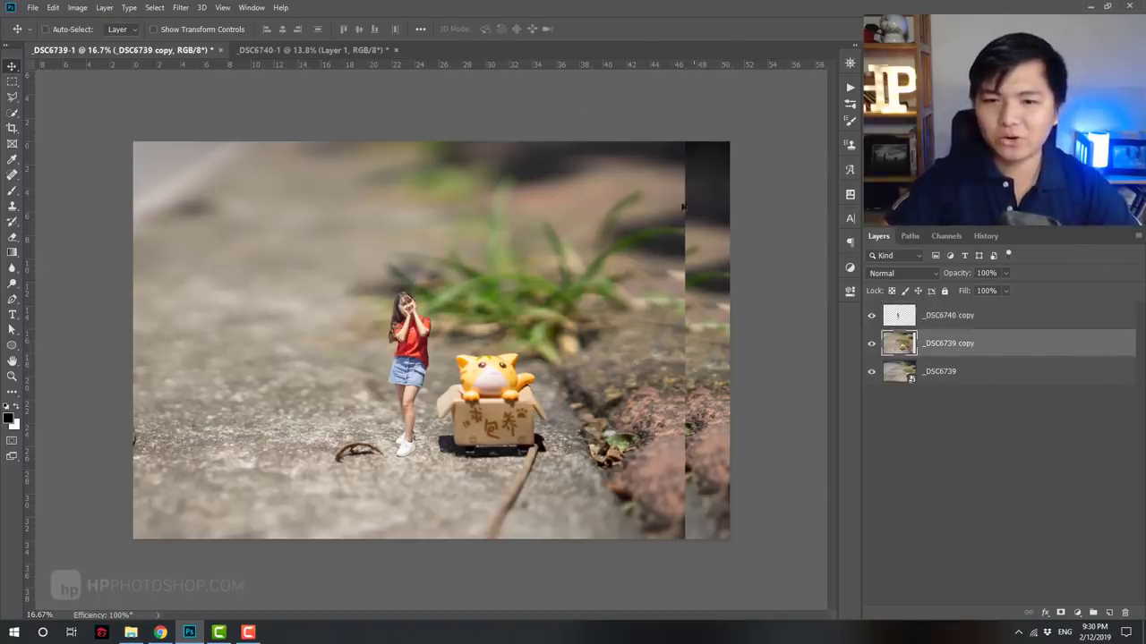
{"action": "left_click", "coordinate": [13, 81]}
{"action": "left_click_drag", "start_coordinate": [706, 141], "coordinate": [557, 573]}
{"action": "left_click", "coordinate": [53, 7]}
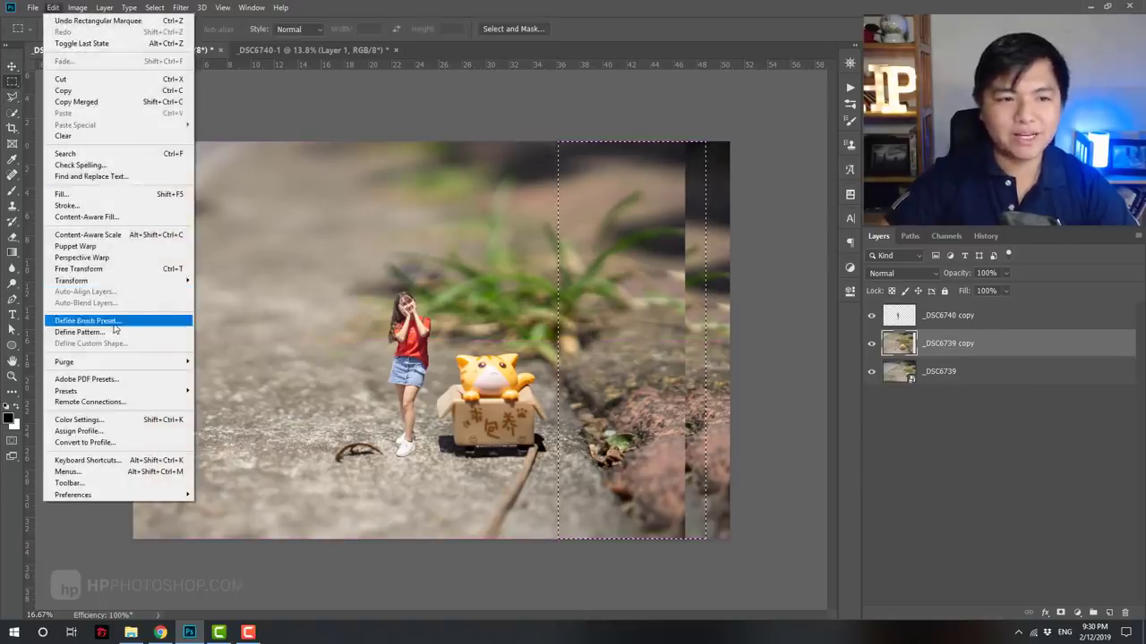
{"action": "left_click", "coordinate": [90, 234]}
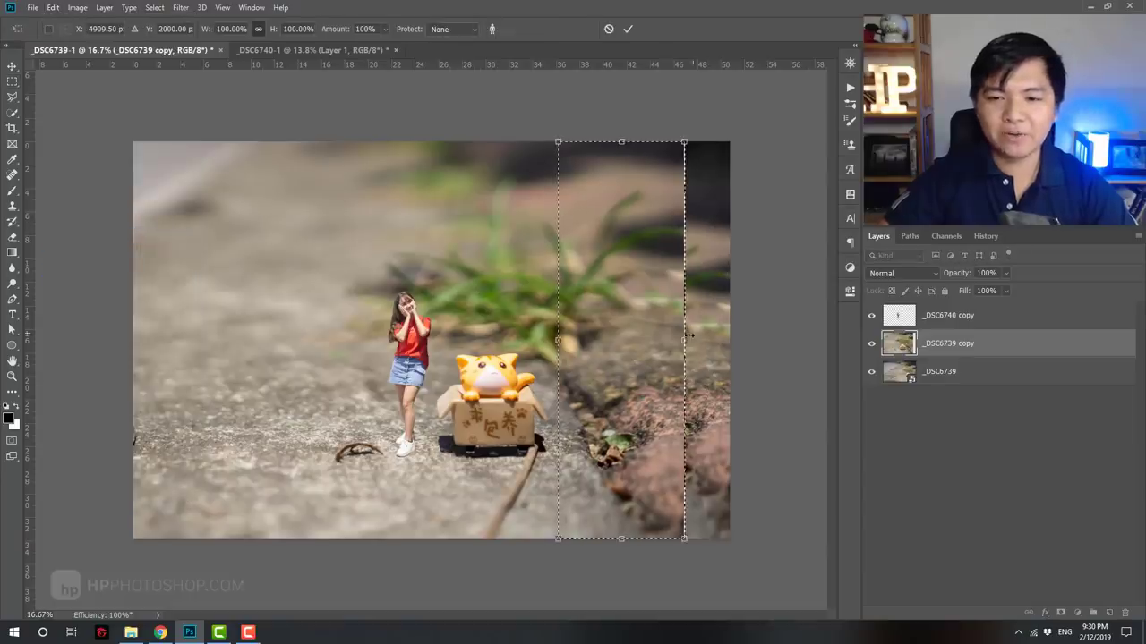
{"action": "left_click_drag", "start_coordinate": [685, 340], "coordinate": [730, 340]}
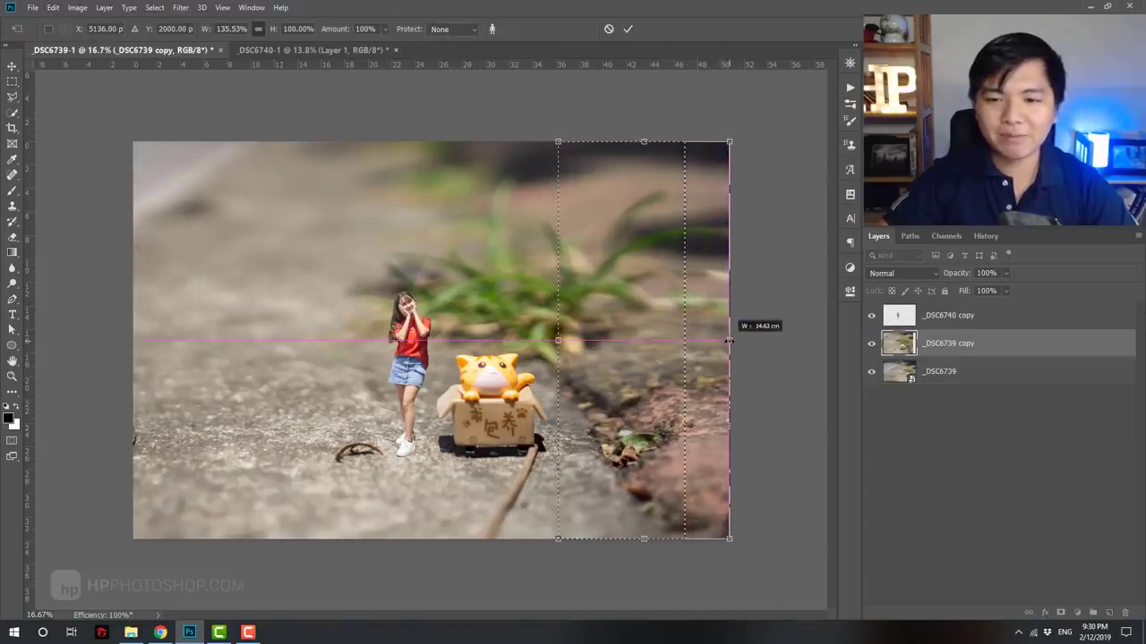
{"action": "key", "text": "Return"}
{"action": "key", "text": "ctrl+d"}
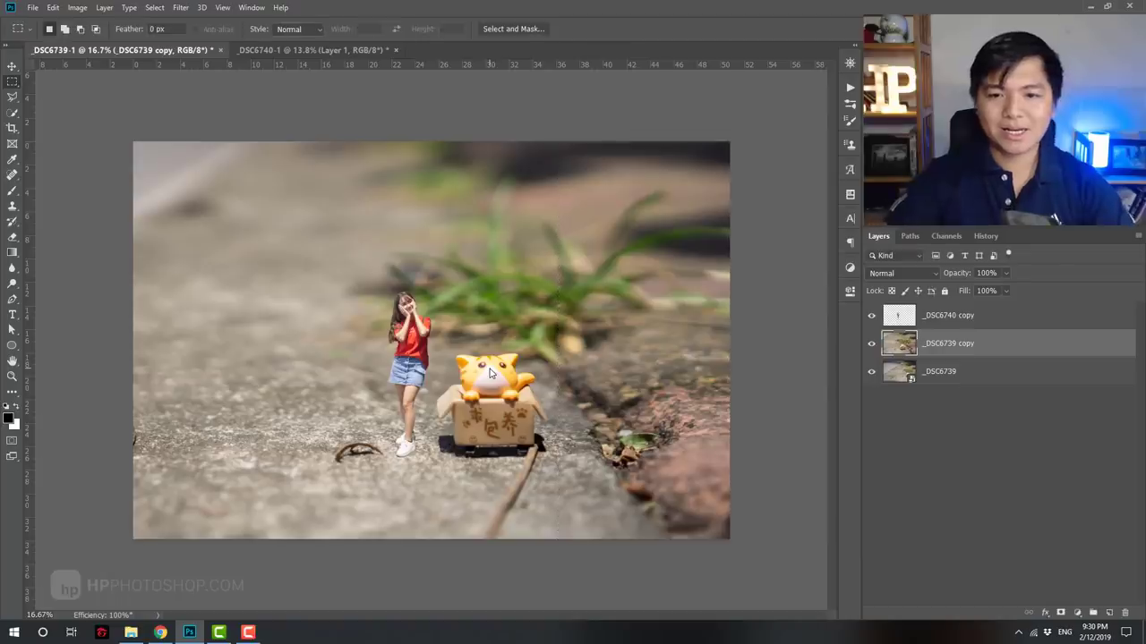
{"action": "key", "text": "z"}
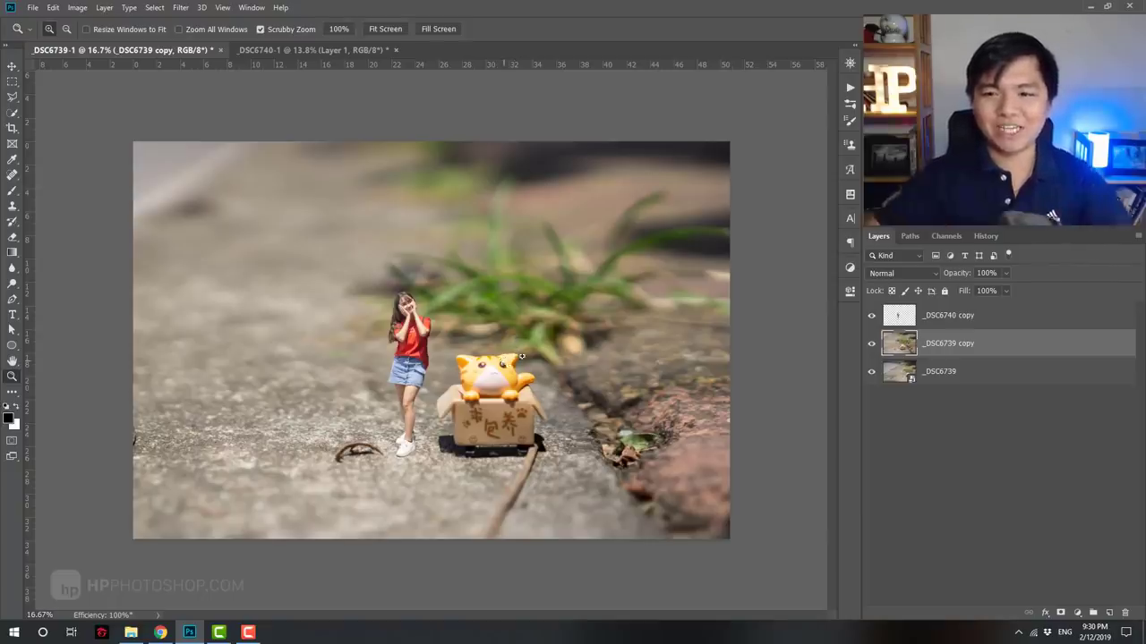
Duplicate the girl layer and rename the lower copy 'shadow'.
{"action": "left_click", "coordinate": [967, 318]}
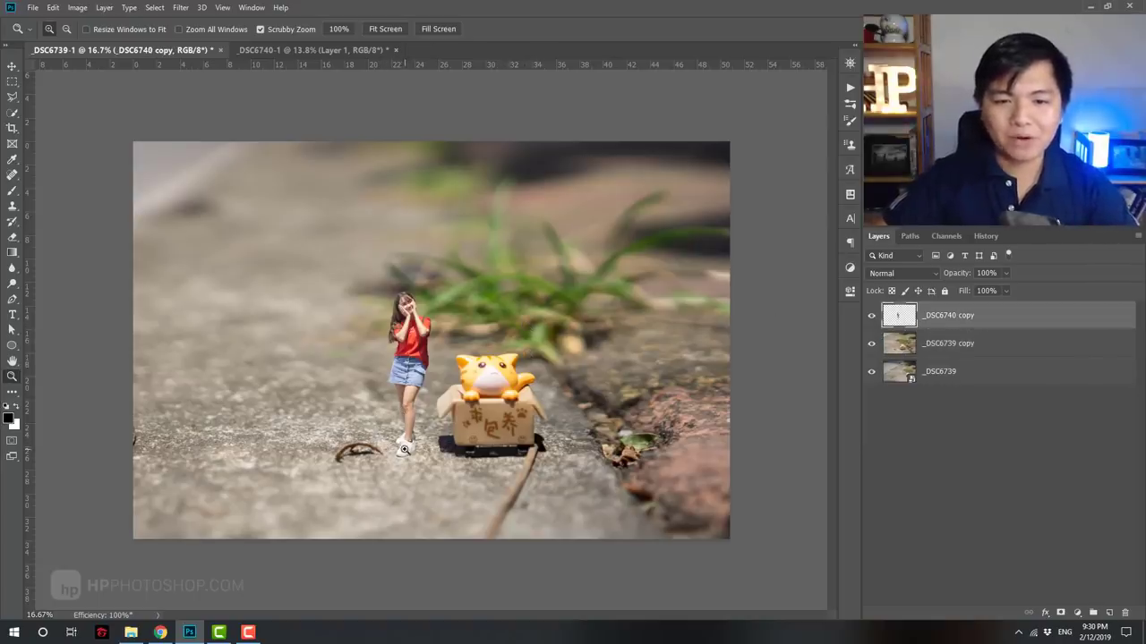
{"action": "left_click_drag", "start_coordinate": [404, 449], "coordinate": [481, 450]}
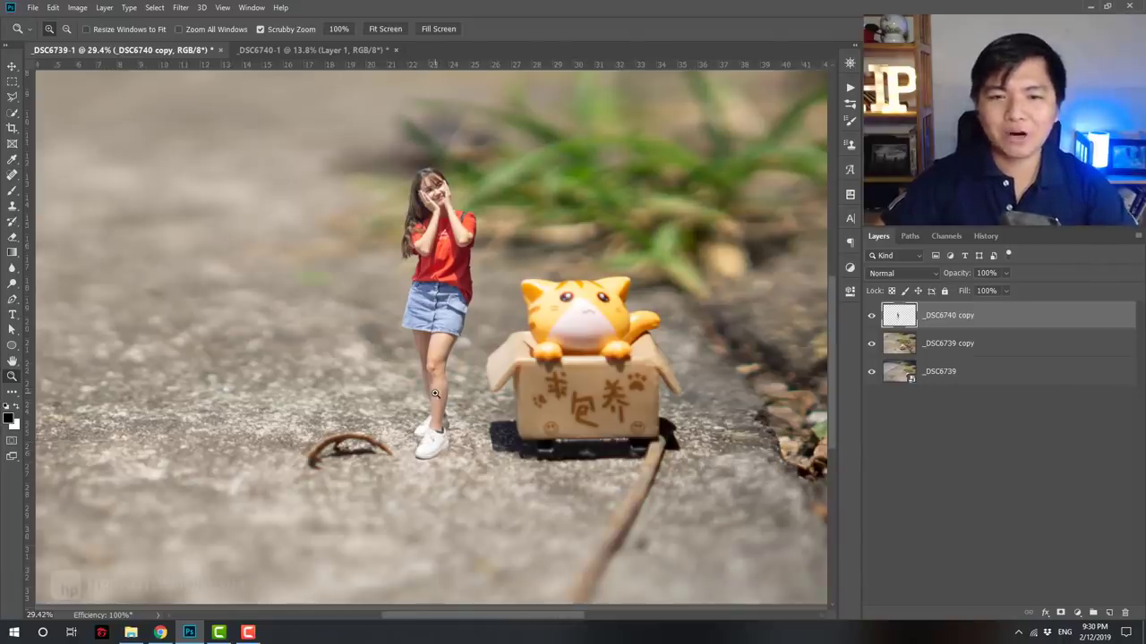
{"action": "left_click_drag", "start_coordinate": [430, 390], "coordinate": [474, 390]}
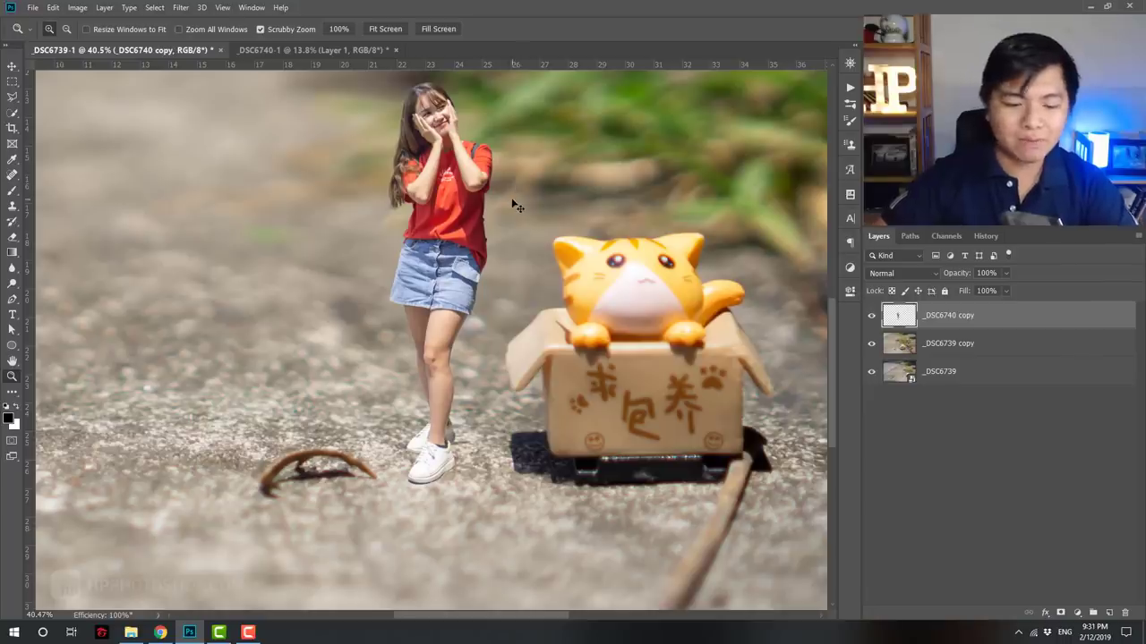
{"action": "key", "text": "ctrl+j"}
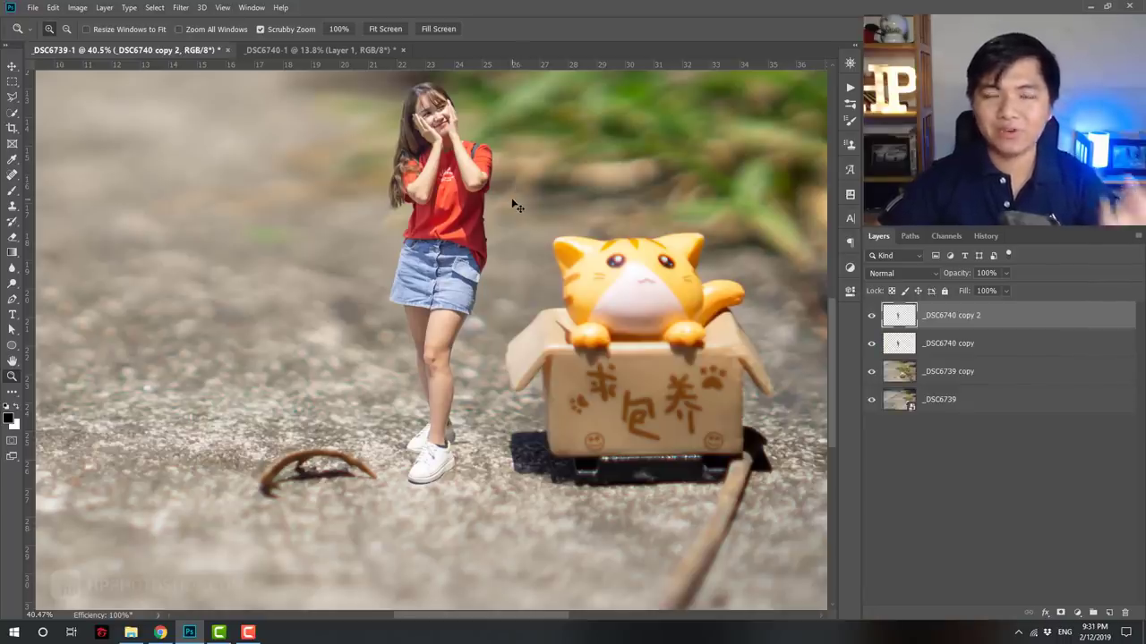
{"action": "left_click", "coordinate": [977, 348]}
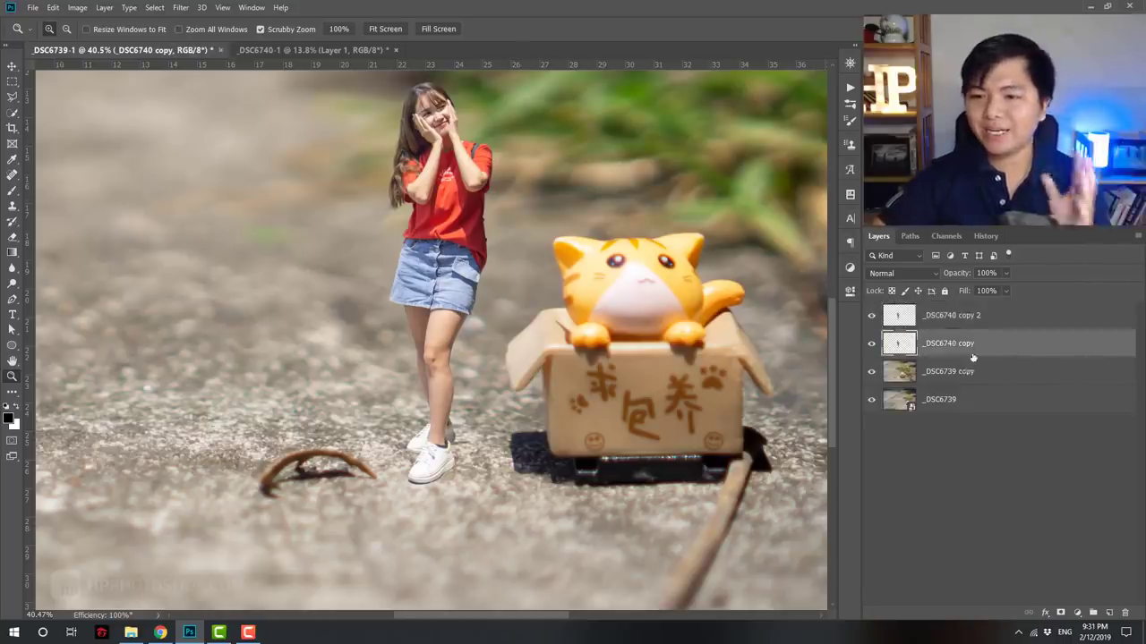
{"action": "double_click", "coordinate": [972, 347]}
{"action": "type", "text": "shadow"}
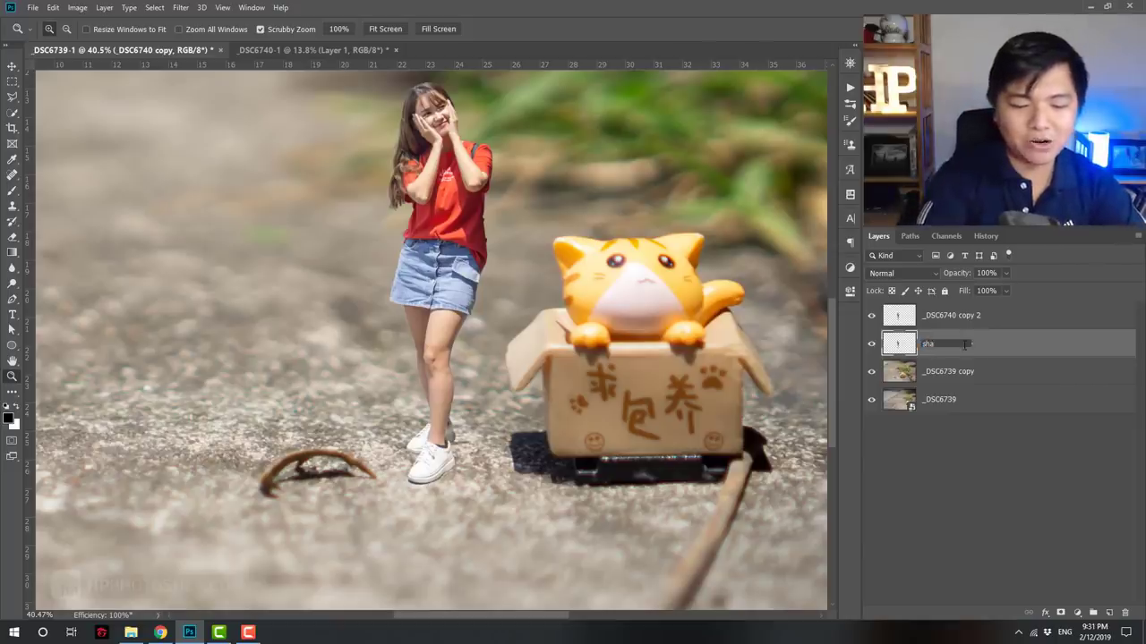
{"action": "key", "text": "Return"}
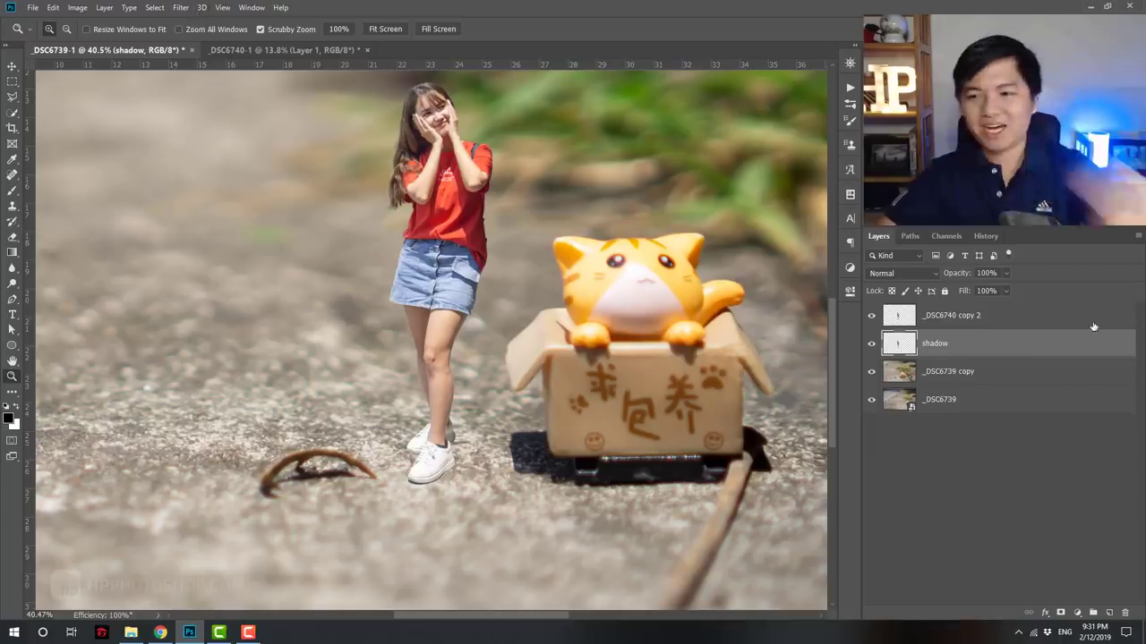
Give the shadow layer a black Color Overlay and check the silhouette.
{"action": "double_click", "coordinate": [1018, 346]}
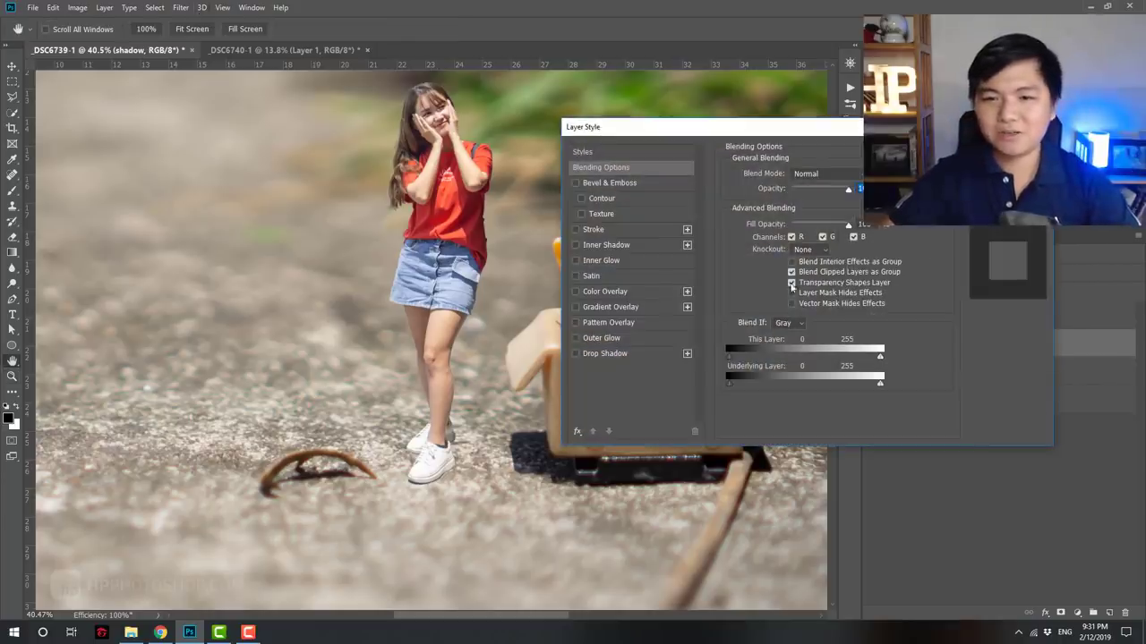
{"action": "key", "text": "Escape"}
{"action": "right_click", "coordinate": [989, 344]}
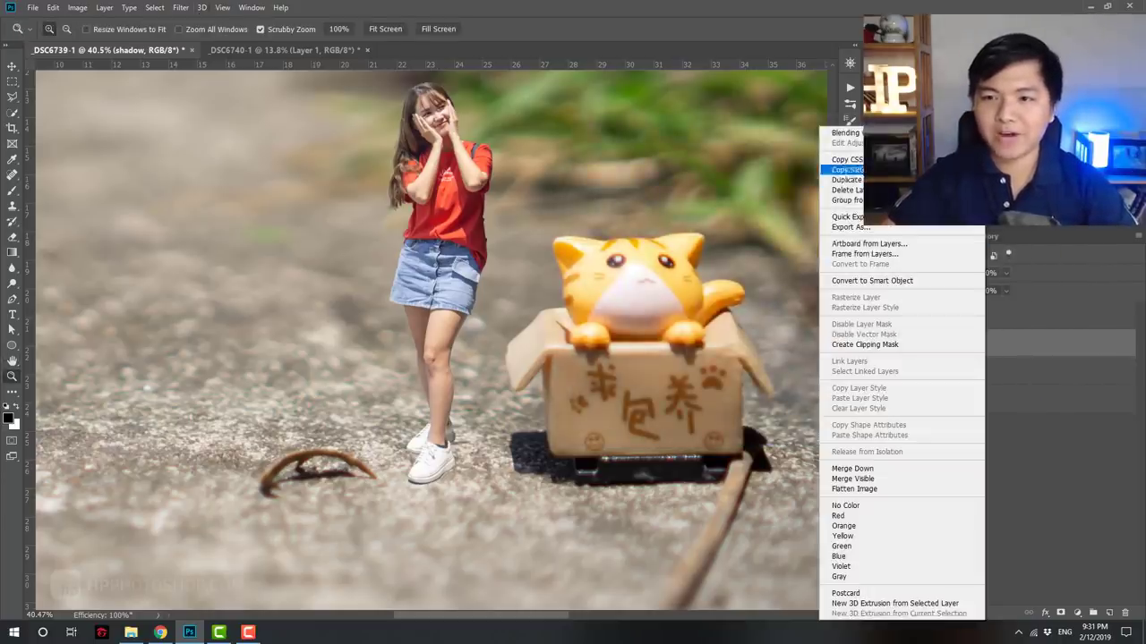
{"action": "left_click", "coordinate": [846, 132]}
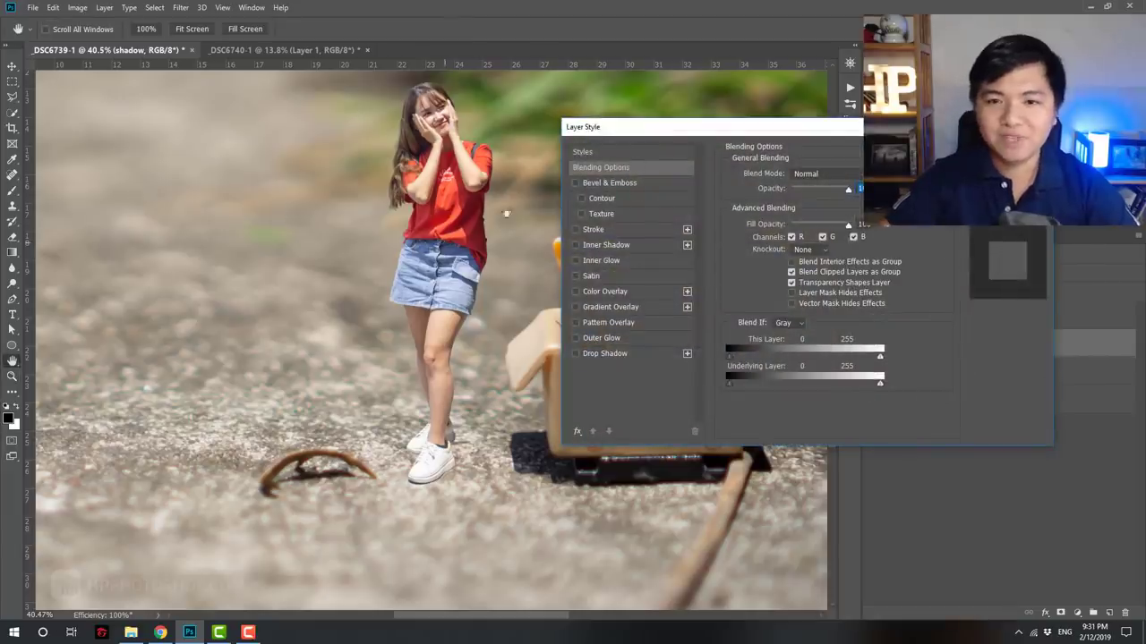
{"action": "left_click", "coordinate": [600, 292]}
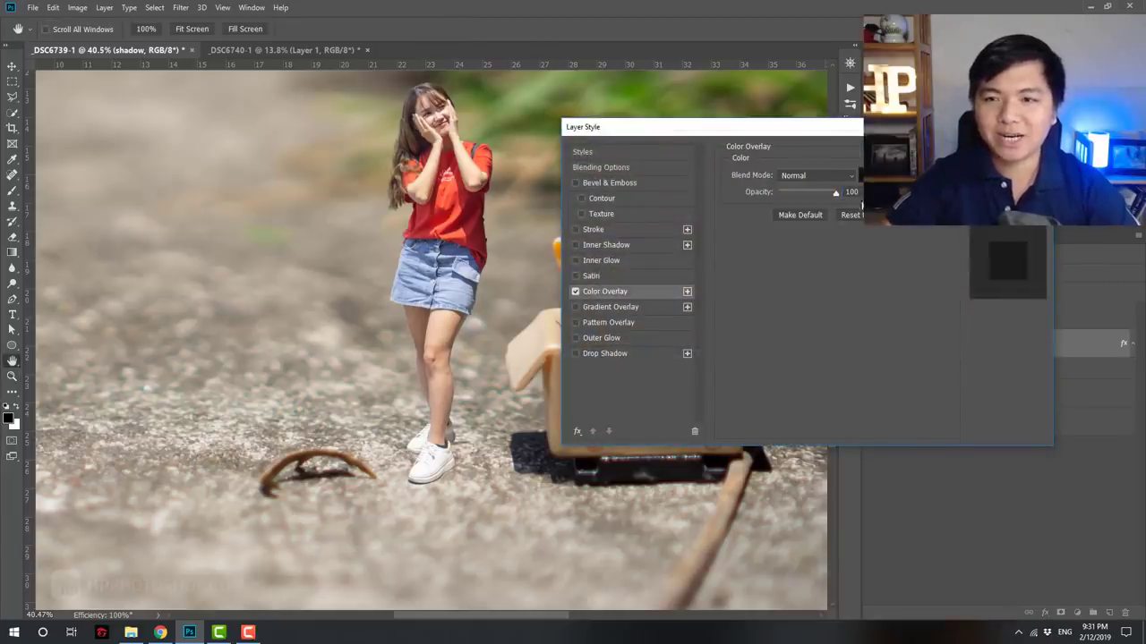
{"action": "key", "text": "Return"}
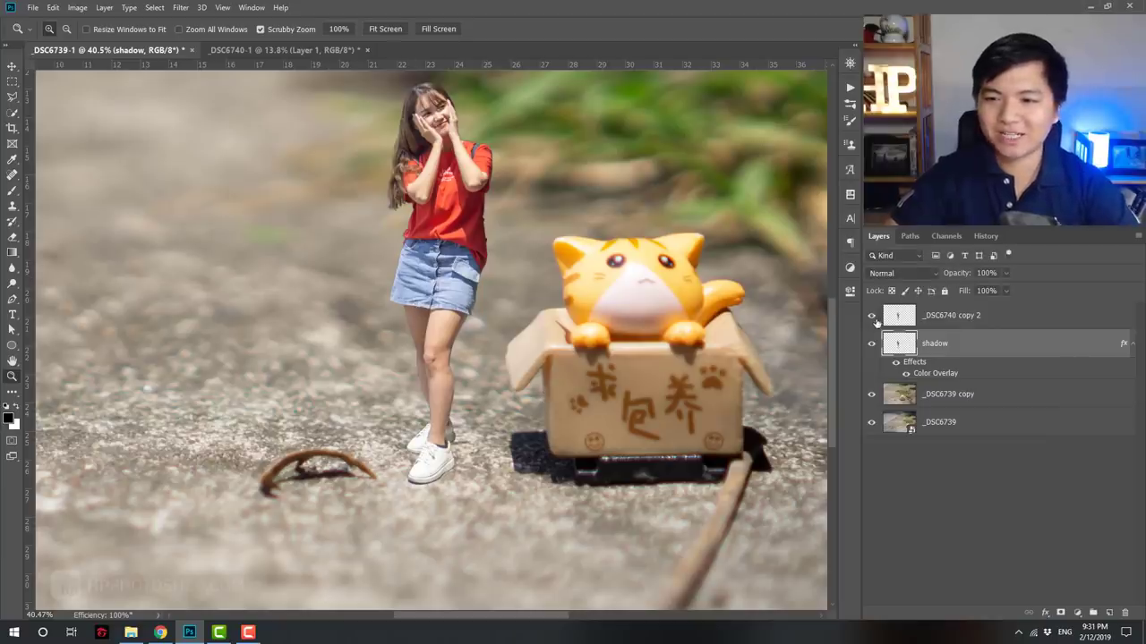
{"action": "left_click", "coordinate": [872, 317]}
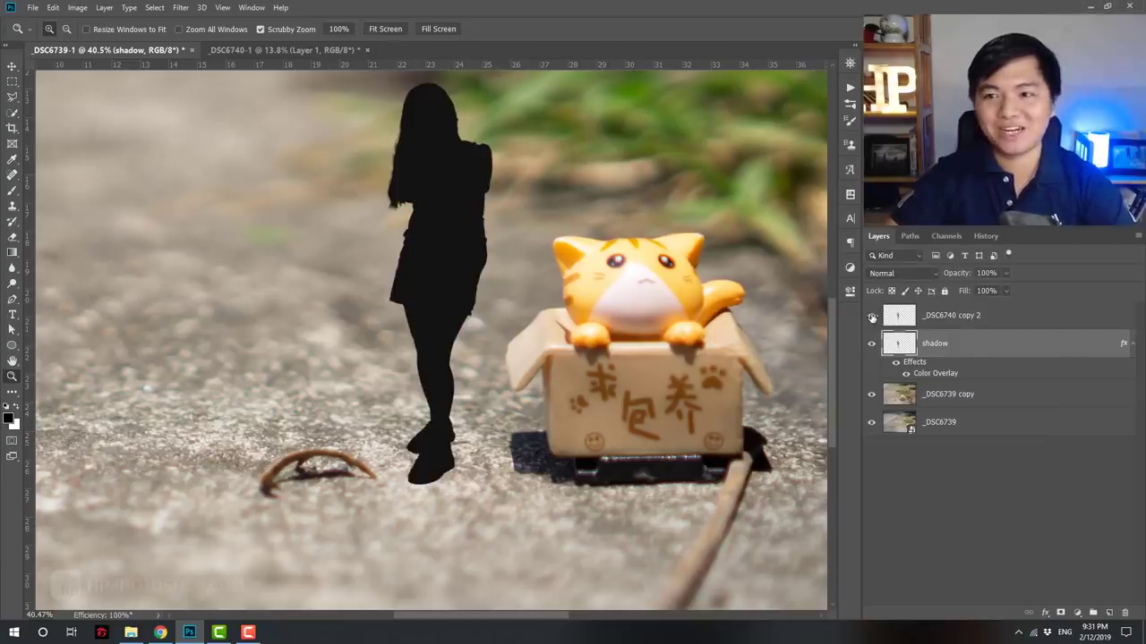
{"action": "left_click", "coordinate": [872, 317]}
Flip and squash the black silhouette flat onto the pavement beneath the girl's feet.
{"action": "key", "text": "ctrl+t"}
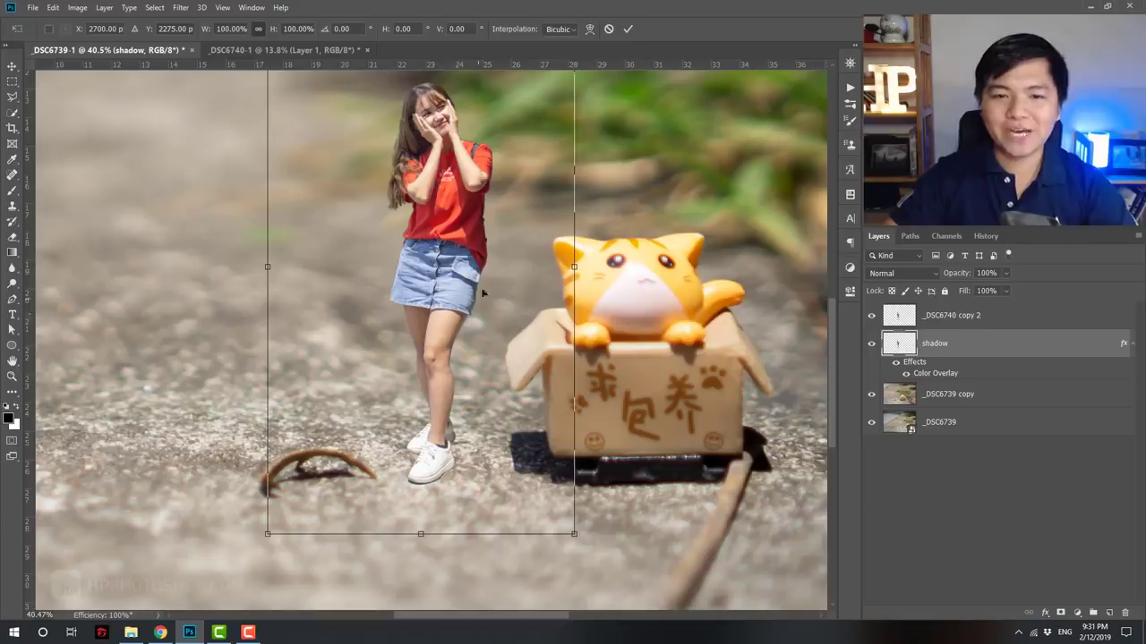
{"action": "scroll", "coordinate": [483, 292], "scroll_direction": "up", "scroll_amount": 2}
{"action": "scroll", "coordinate": [474, 287], "scroll_direction": "down", "scroll_amount": 4}
{"action": "scroll", "coordinate": [459, 283], "scroll_direction": "up", "scroll_amount": 1}
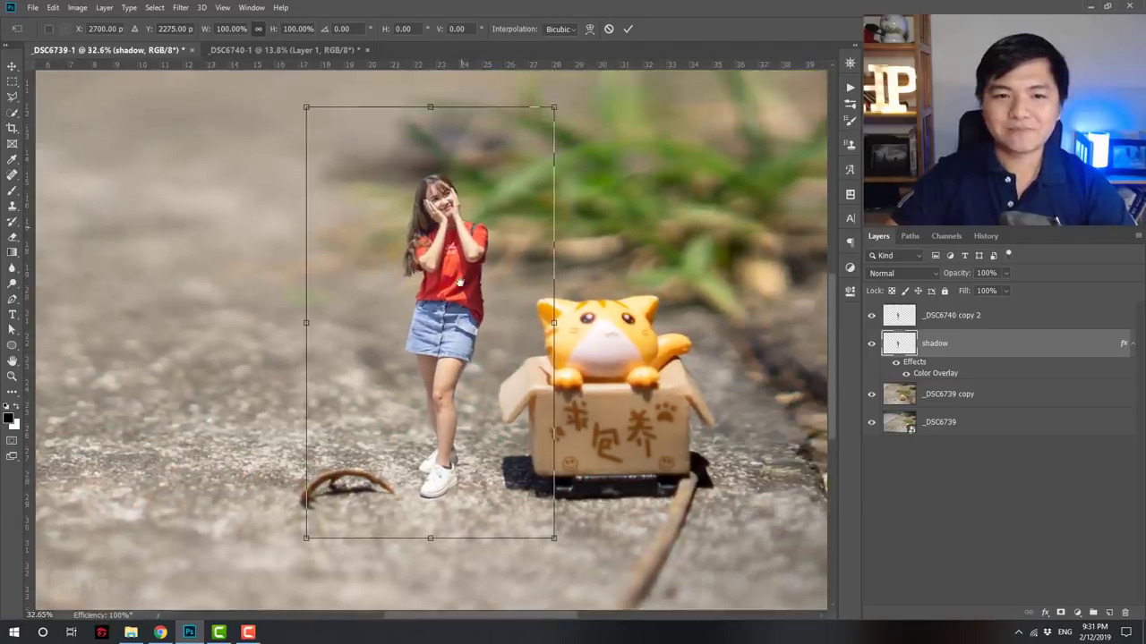
{"action": "left_click_drag", "start_coordinate": [430, 104], "coordinate": [430, 457]}
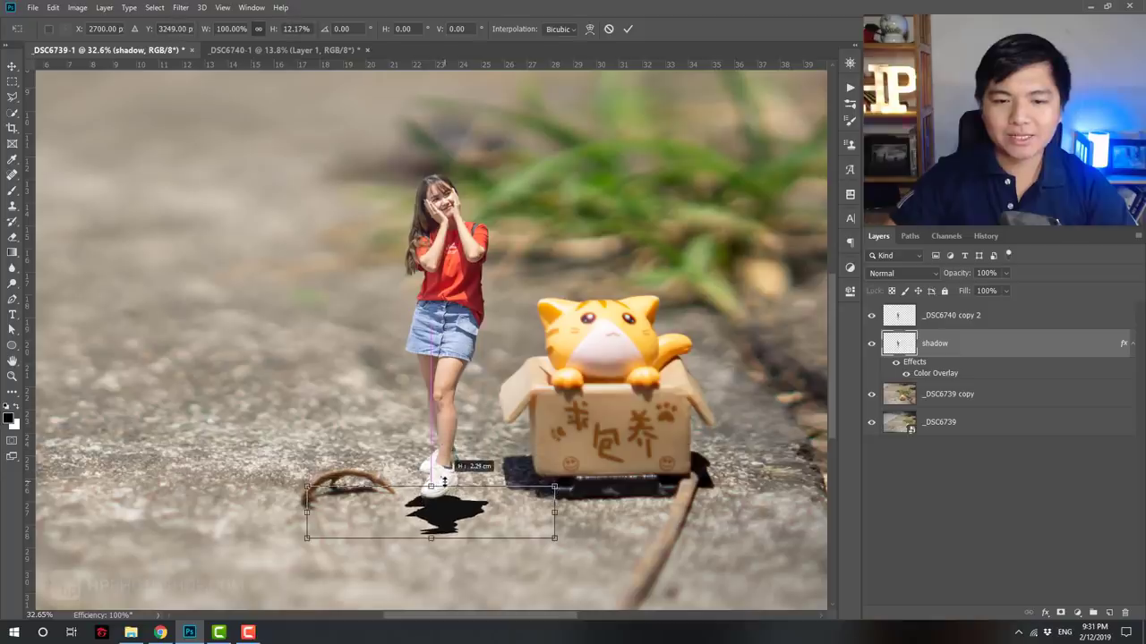
{"action": "left_click_drag", "start_coordinate": [431, 457], "coordinate": [430, 488]}
{"action": "mouse_move", "coordinate": [435, 541]}
{"action": "left_mouse_down"}
{"action": "mouse_move", "coordinate": [485, 457]}
{"action": "mouse_move", "coordinate": [561, 451]}
{"action": "left_mouse_up"}
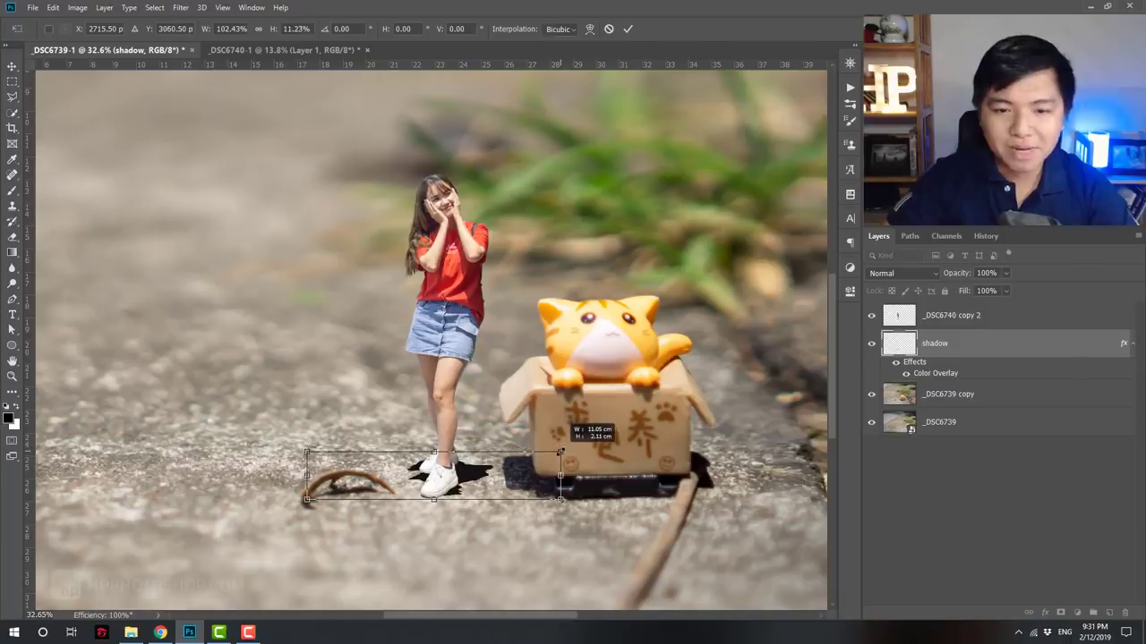
{"action": "key", "text": "z"}
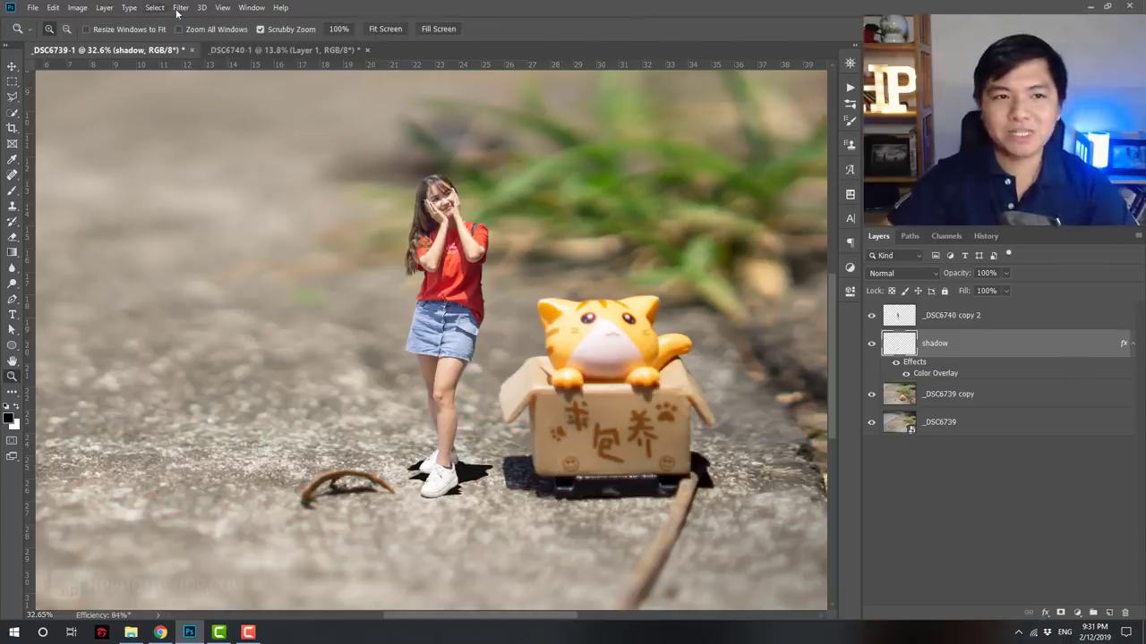
Soften the shadow with a 4.0-pixel Gaussian Blur and lower it to 80% opacity.
{"action": "left_click", "coordinate": [180, 7]}
{"action": "left_click", "coordinate": [358, 188]}
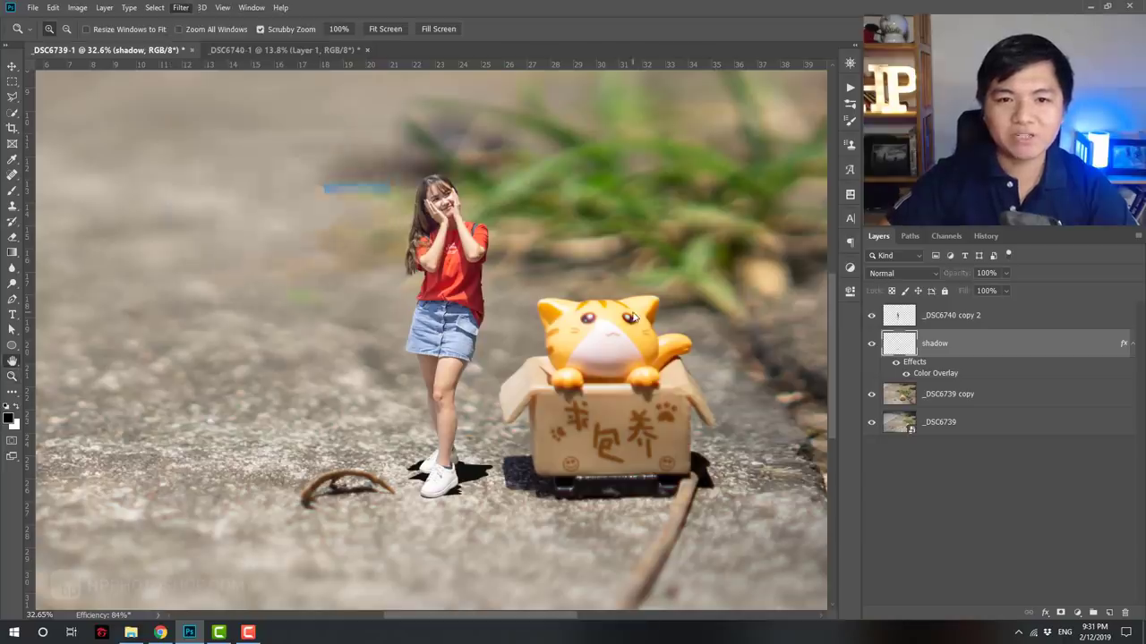
{"action": "left_click_drag", "start_coordinate": [226, 314], "coordinate": [235, 316]}
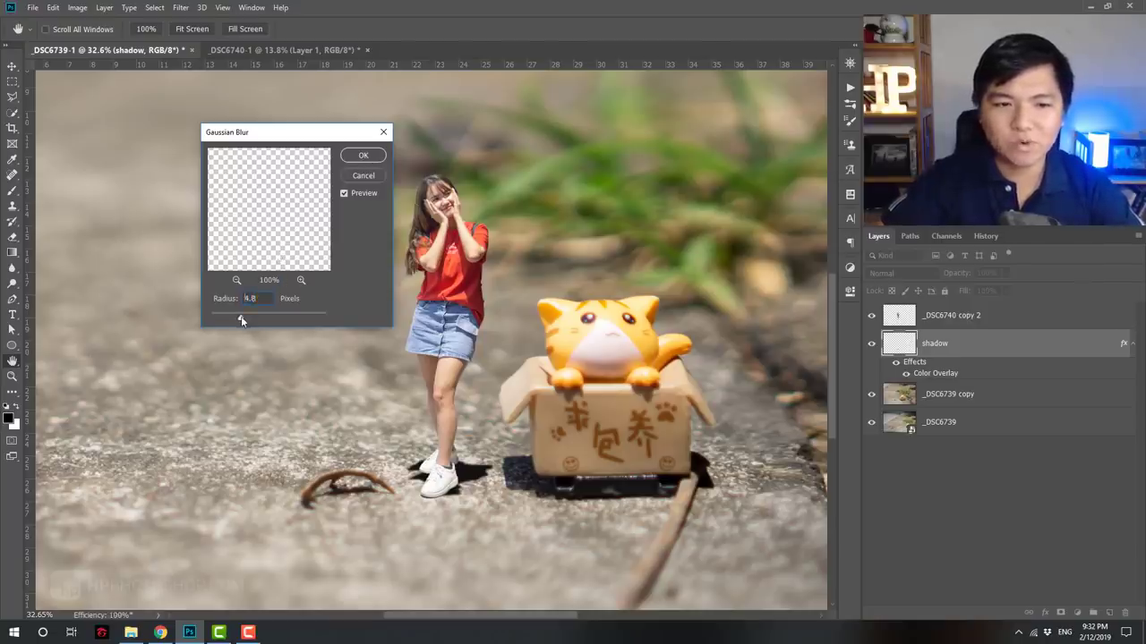
{"action": "left_click_drag", "start_coordinate": [241, 316], "coordinate": [236, 317]}
{"action": "left_click", "coordinate": [364, 155]}
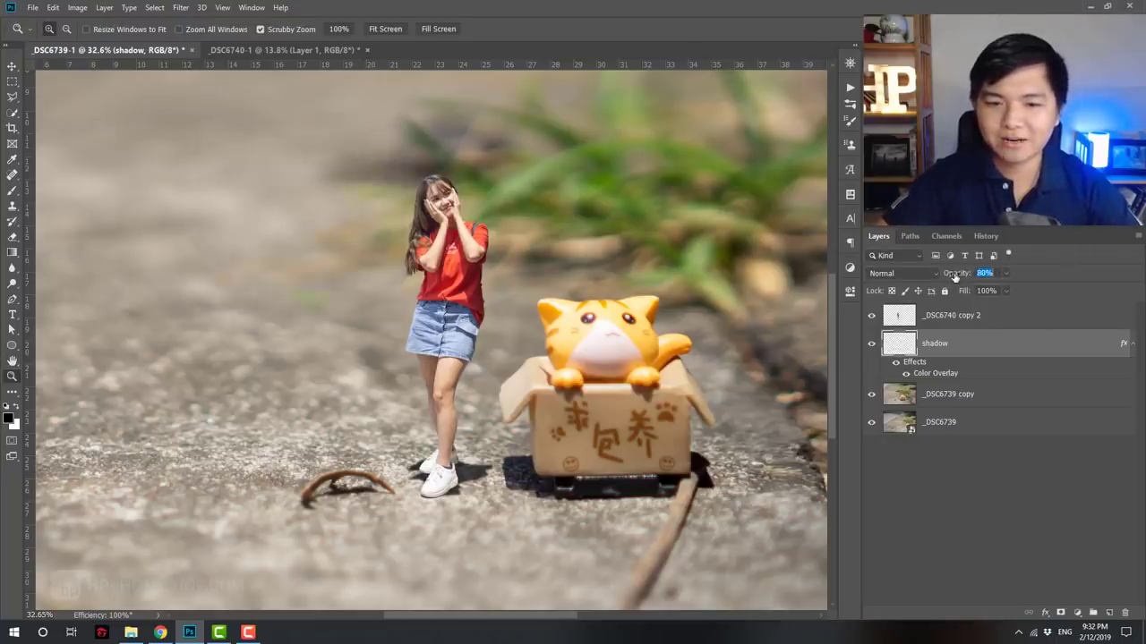
{"action": "left_click_drag", "start_coordinate": [522, 374], "coordinate": [426, 437]}
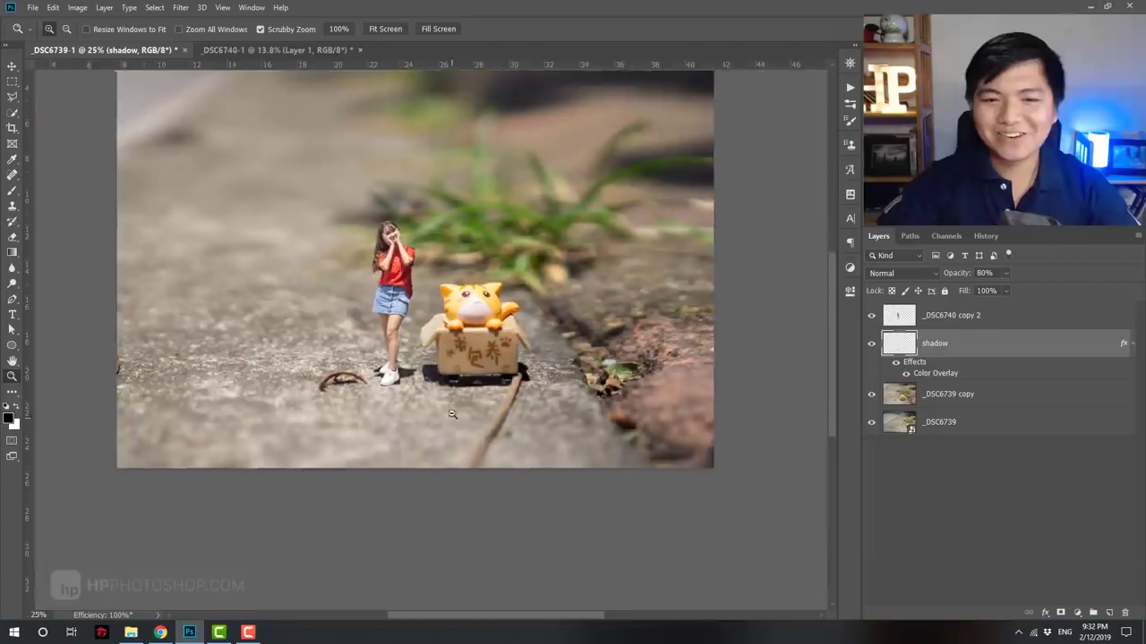
{"action": "left_click_drag", "start_coordinate": [426, 437], "coordinate": [446, 320]}
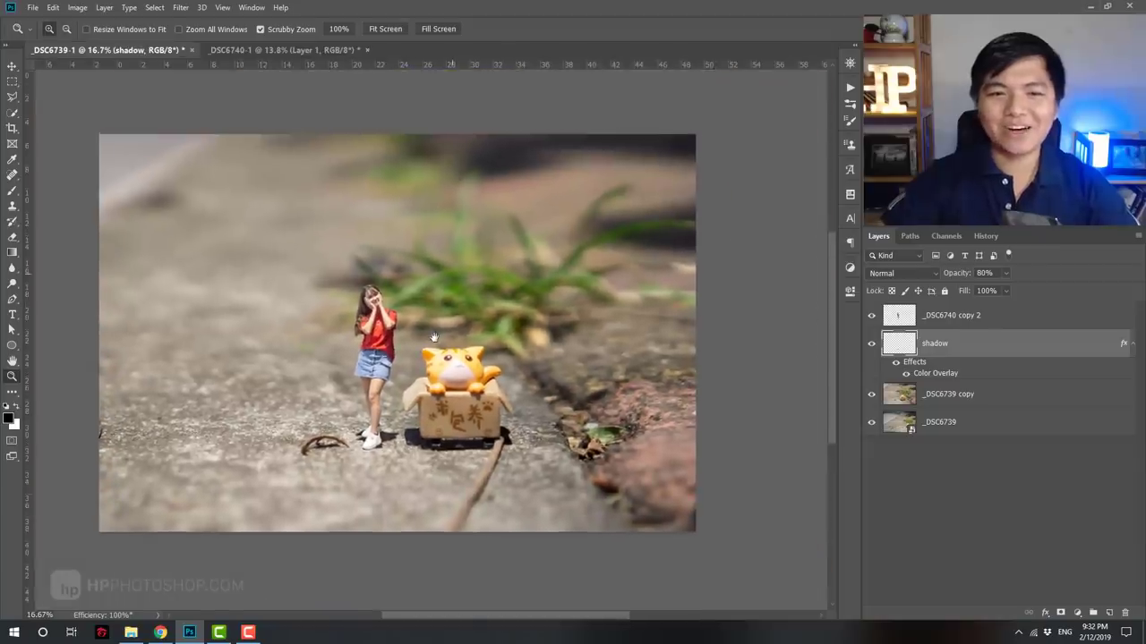
Drag buom buom.jpg from File Explorer onto the canvas and place it above the girl.
{"action": "left_click", "coordinate": [964, 313]}
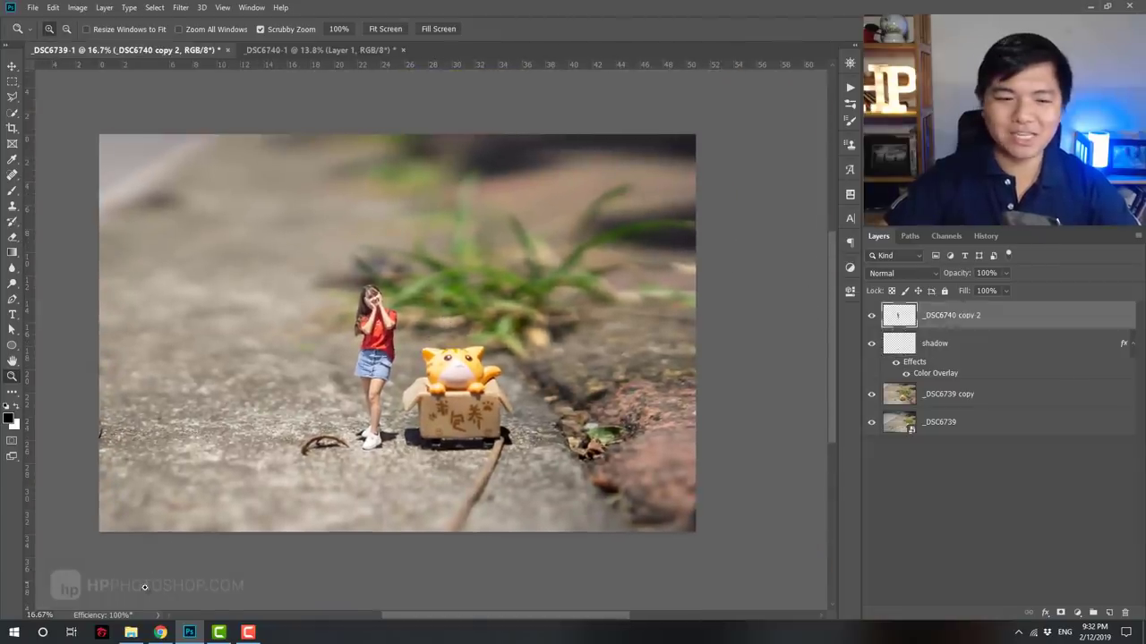
{"action": "left_click", "coordinate": [130, 633]}
{"action": "left_click_drag", "start_coordinate": [910, 234], "coordinate": [365, 210]}
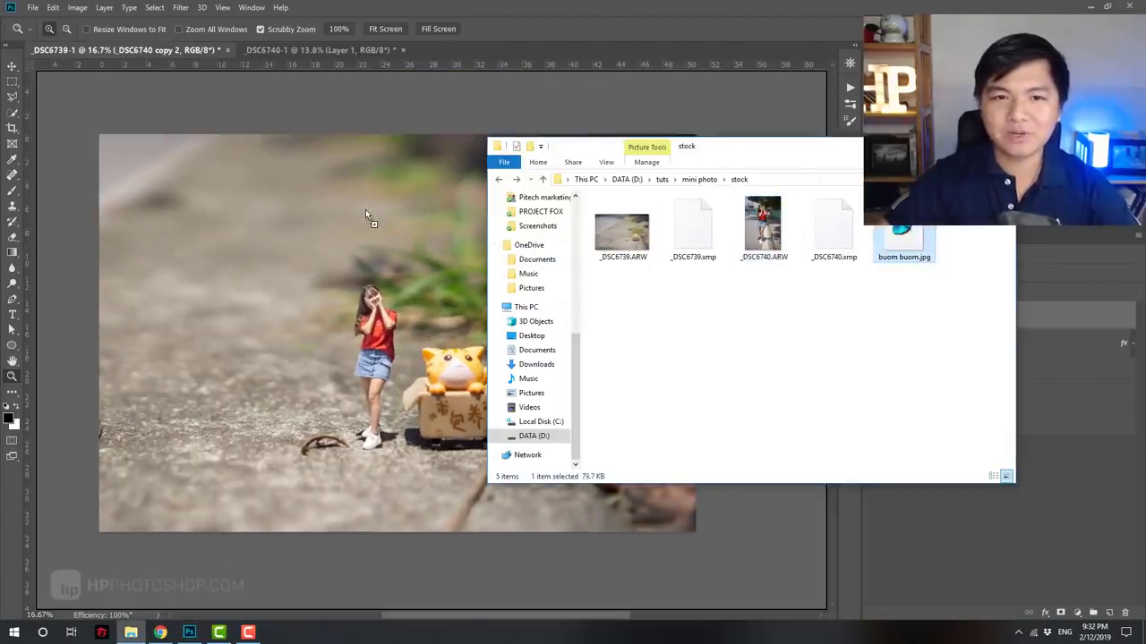
{"action": "key", "text": "Return"}
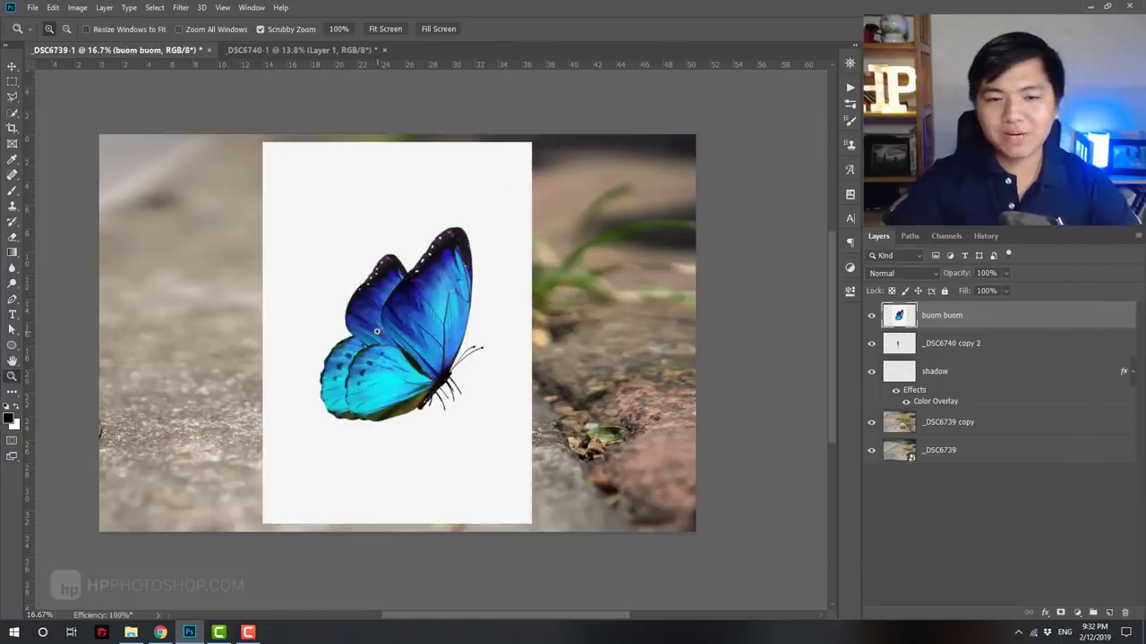
{"action": "key", "text": "w"}
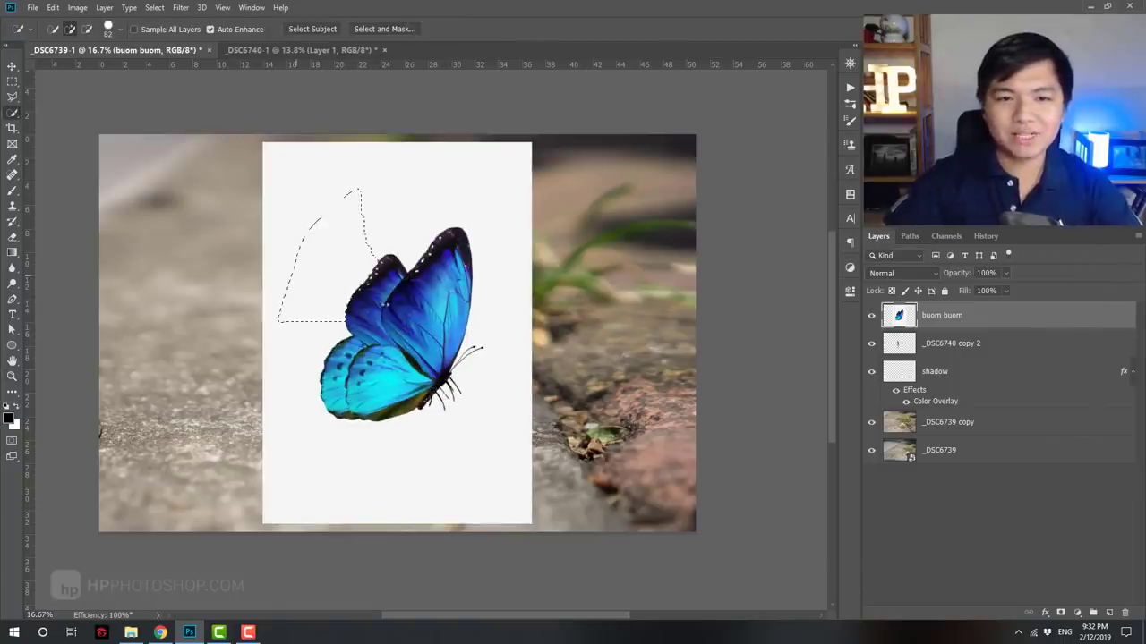
Select the butterfly by Magic Wand-picking the white background at tolerance 30 and inverting.
{"action": "mouse_move", "coordinate": [406, 206]}
{"action": "left_mouse_down"}
{"action": "mouse_move", "coordinate": [468, 187]}
{"action": "mouse_move", "coordinate": [517, 320]}
{"action": "left_mouse_up"}
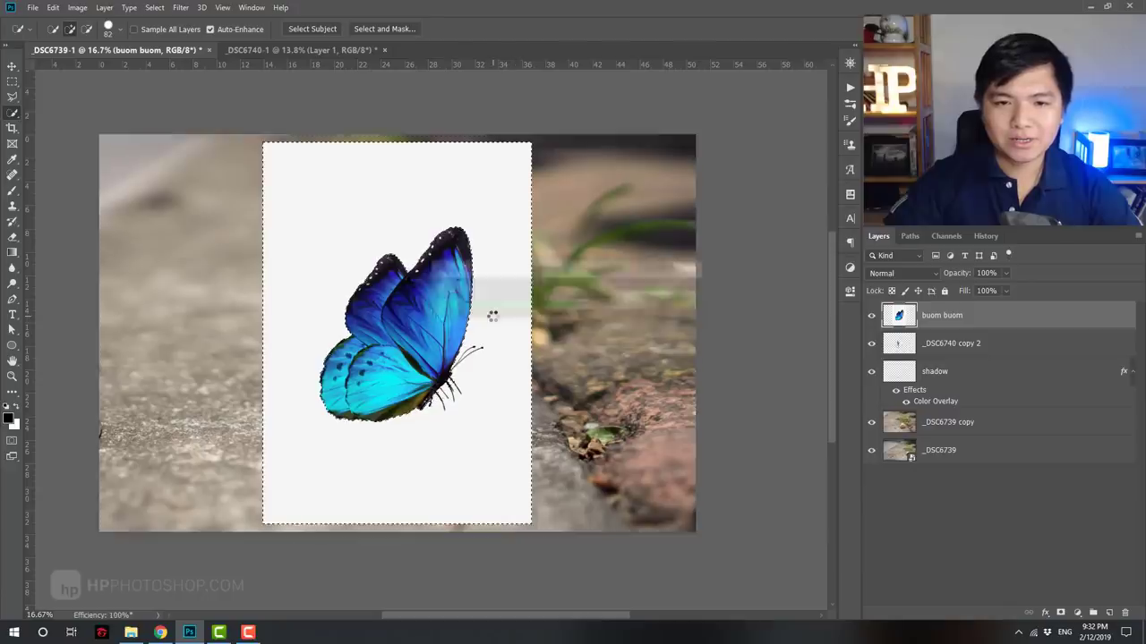
{"action": "key", "text": "ctrl+d"}
{"action": "right_click", "coordinate": [13, 115]}
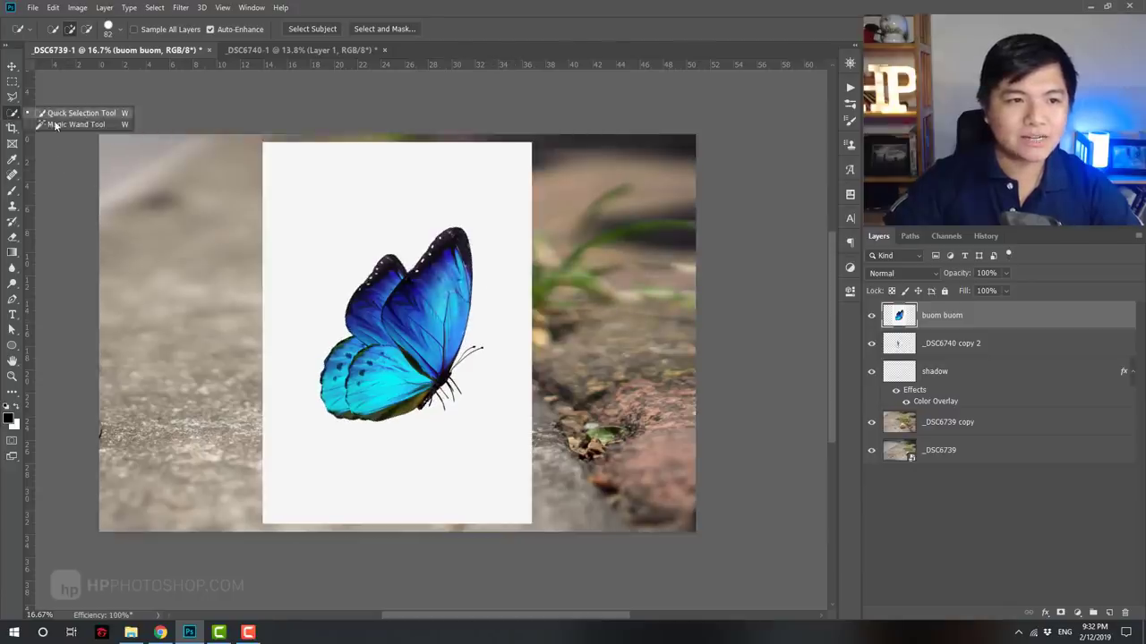
{"action": "left_click", "coordinate": [62, 126]}
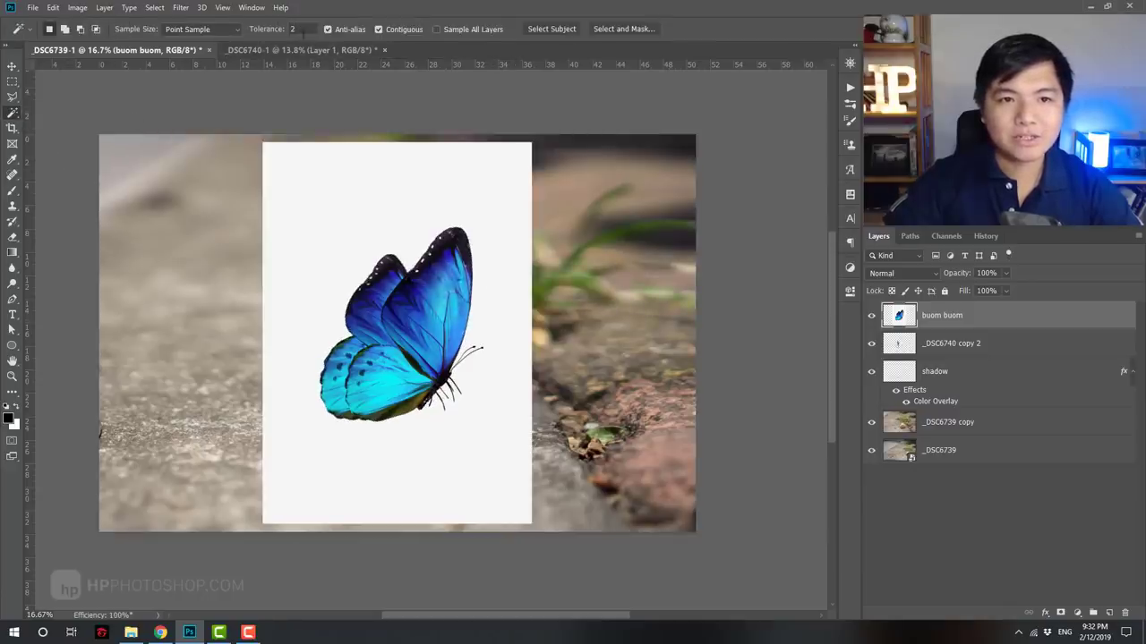
{"action": "type", "text": "0"}
{"action": "key", "text": "Return"}
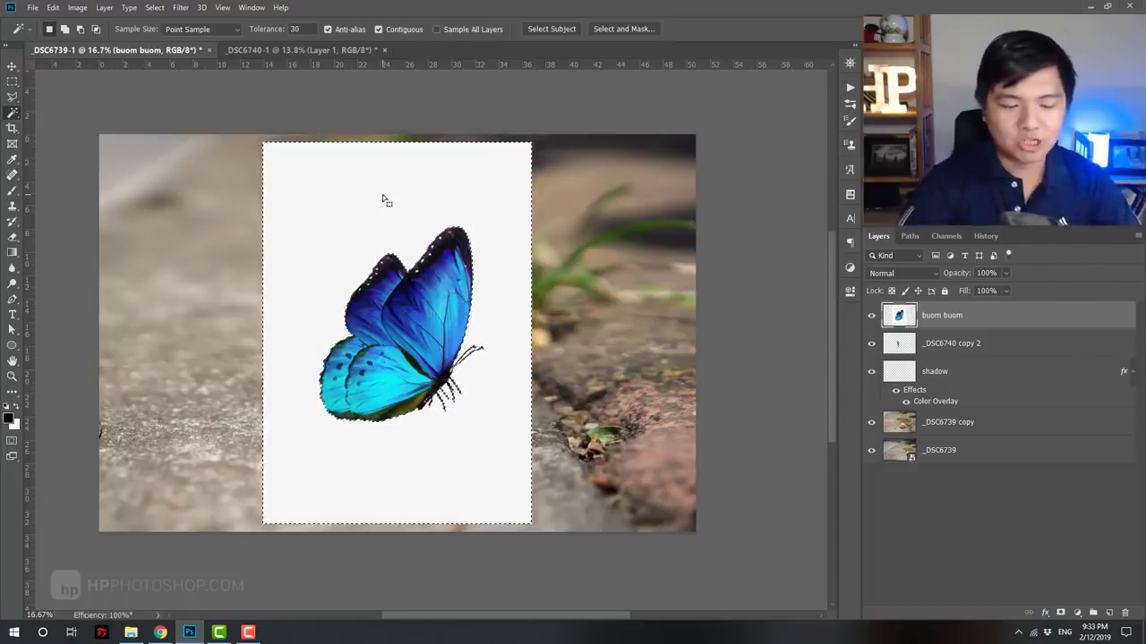
{"action": "key", "text": "ctrl+shift+i"}
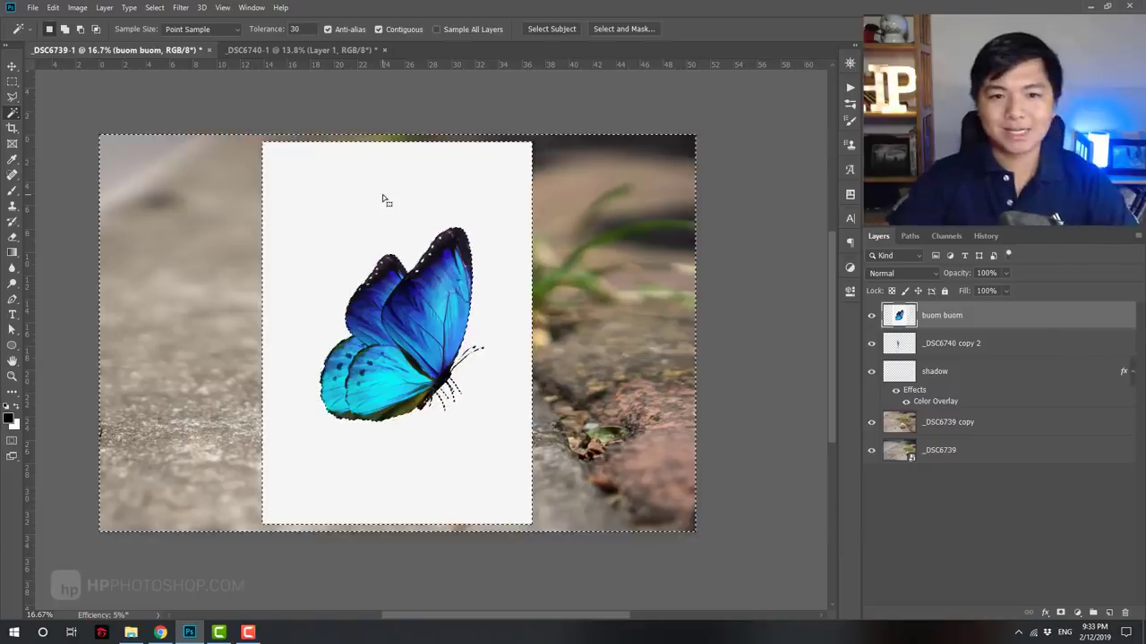
Copy the butterfly onto Layer 1 and delete the white-background buom buom layer.
{"action": "key", "text": "ctrl+j"}
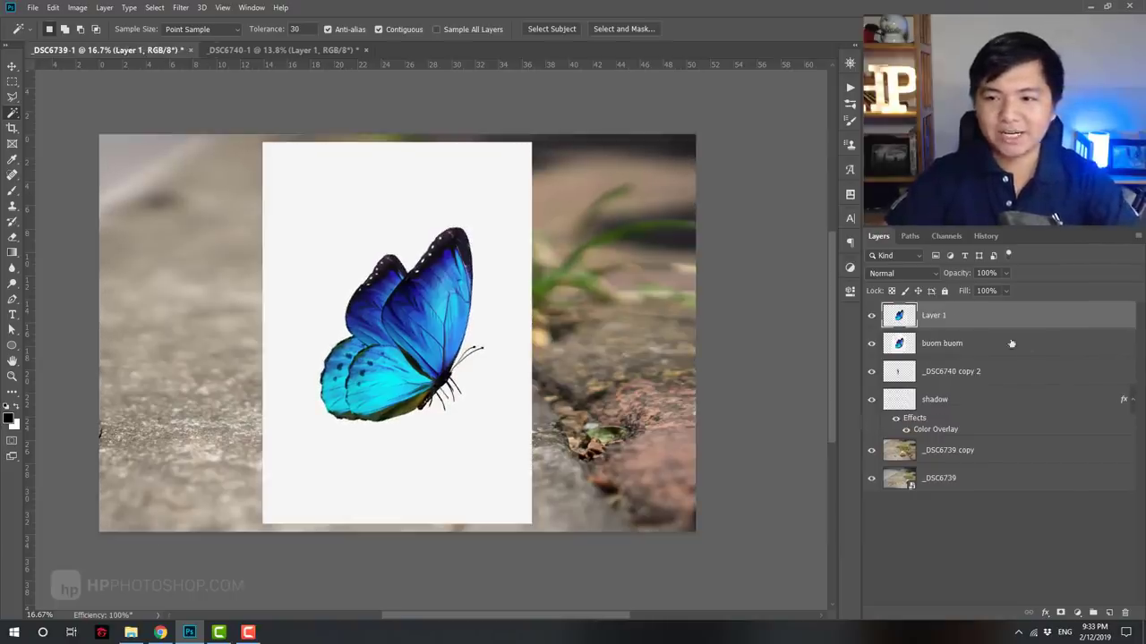
{"action": "left_click", "coordinate": [996, 346]}
{"action": "key", "text": "Delete"}
{"action": "left_click", "coordinate": [971, 319]}
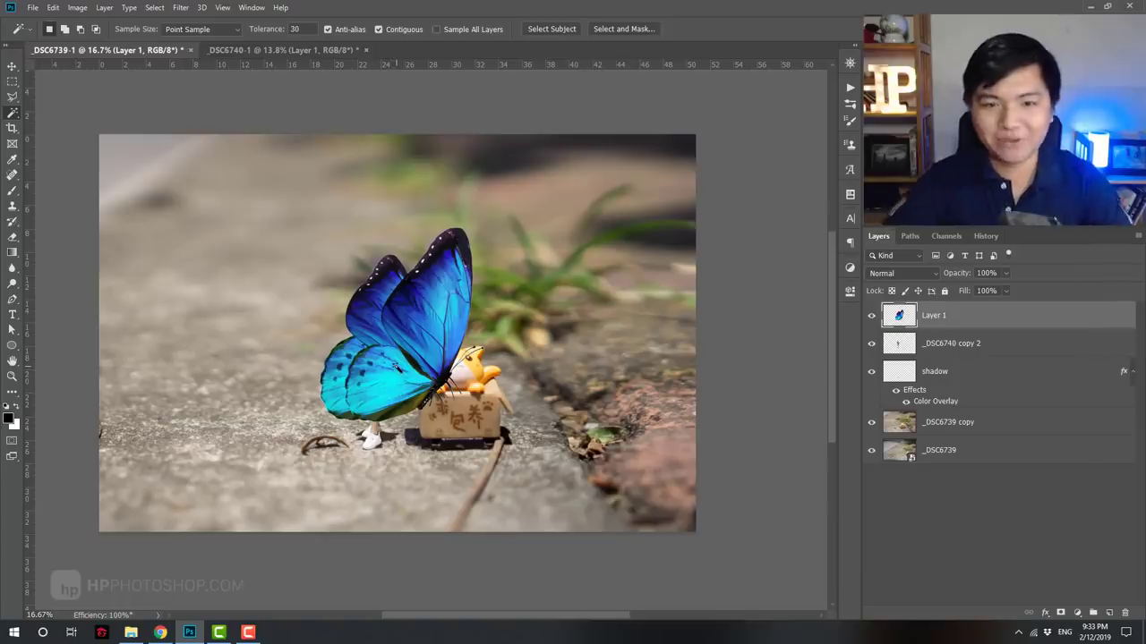
Flip the butterfly horizontally, scale it to about 88%, and place it top right.
{"action": "key", "text": "ctrl+t"}
{"action": "left_click_drag", "start_coordinate": [412, 361], "coordinate": [562, 302]}
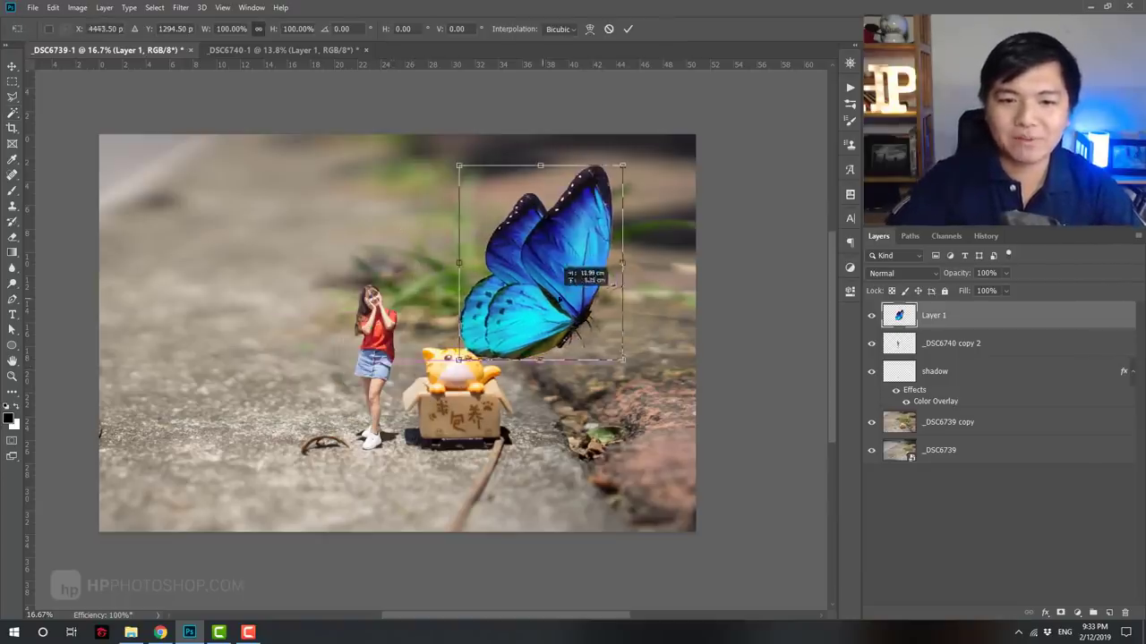
{"action": "right_click", "coordinate": [575, 298]}
{"action": "left_click", "coordinate": [609, 444]}
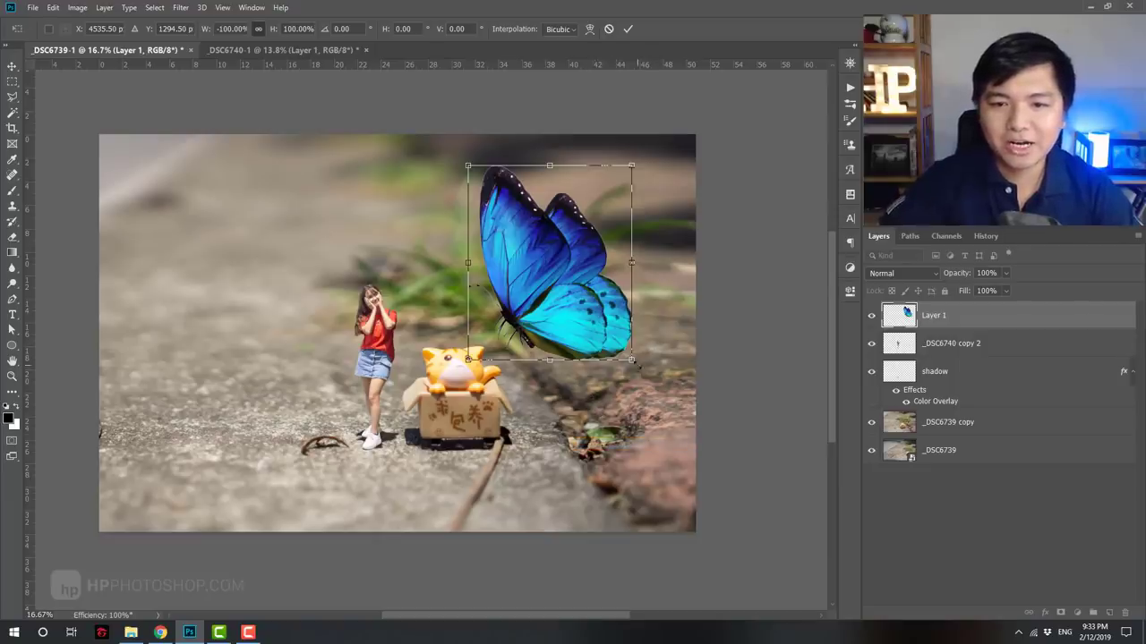
{"action": "left_click_drag", "start_coordinate": [626, 299], "coordinate": [682, 299]}
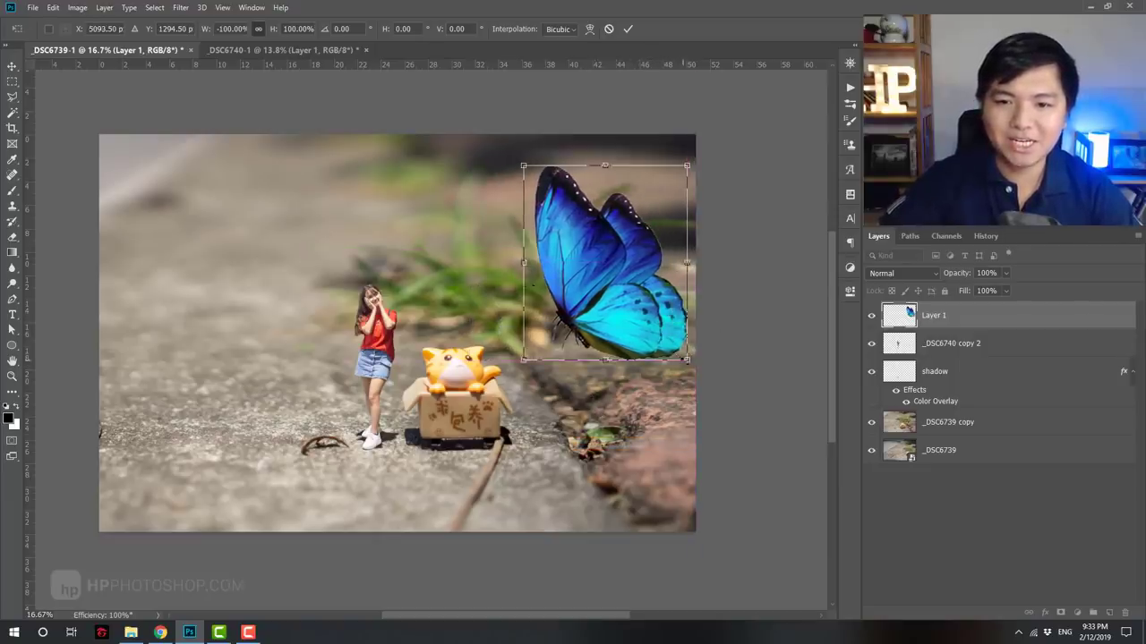
{"action": "left_click_drag", "start_coordinate": [685, 360], "coordinate": [664, 289]}
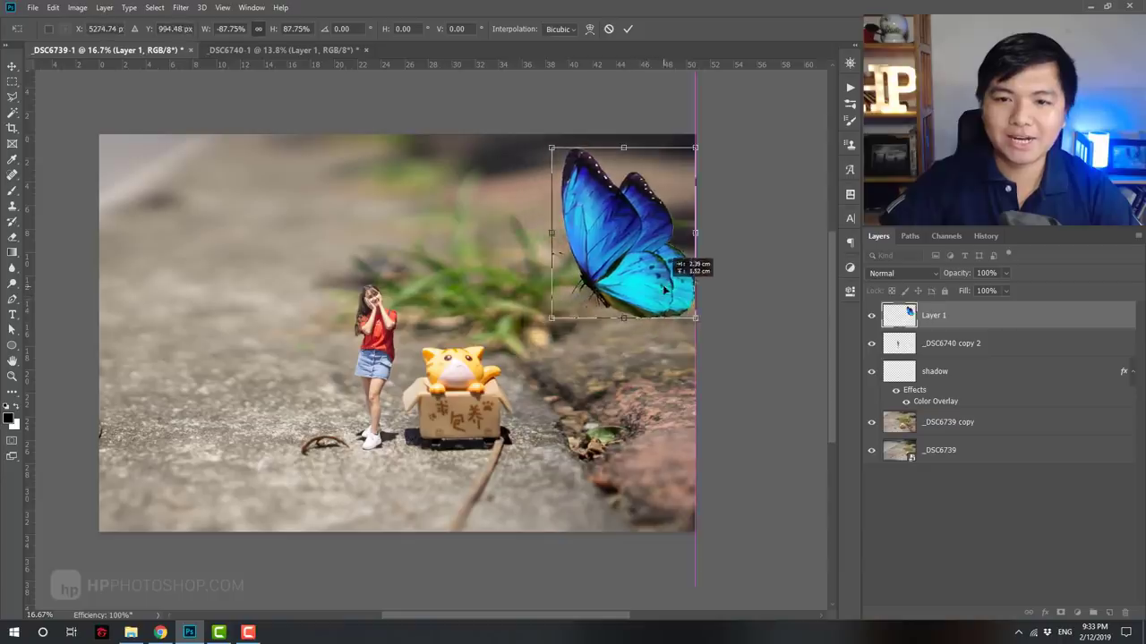
{"action": "key", "text": "Return"}
Select the _DSC6739 copy background, girl and shadow layers together.
{"action": "key", "text": "z"}
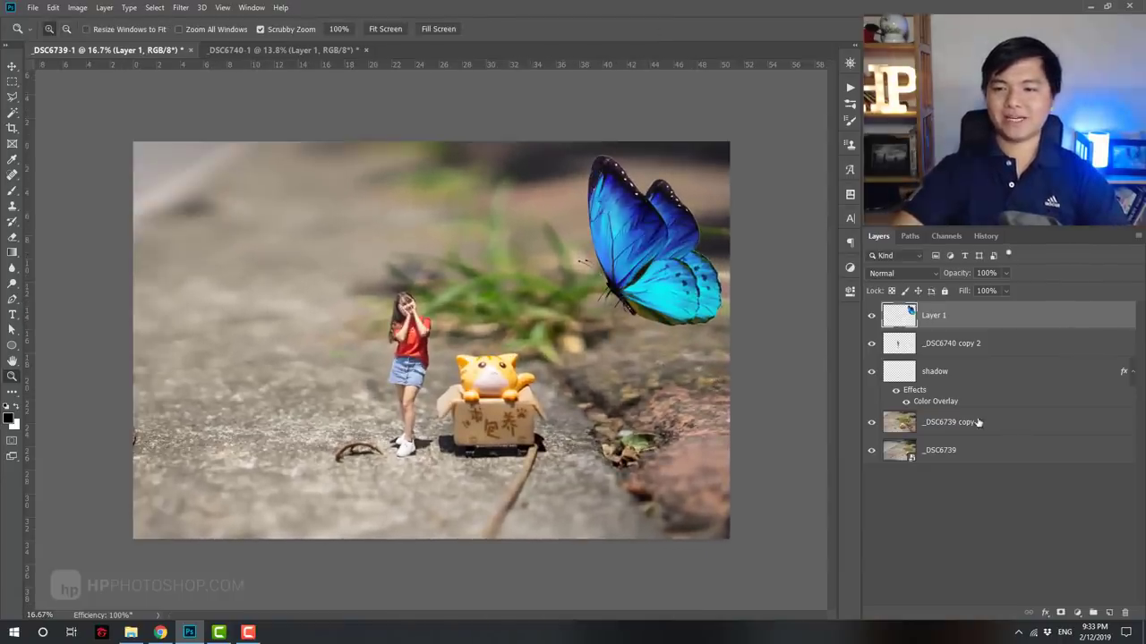
{"action": "left_click", "coordinate": [976, 424]}
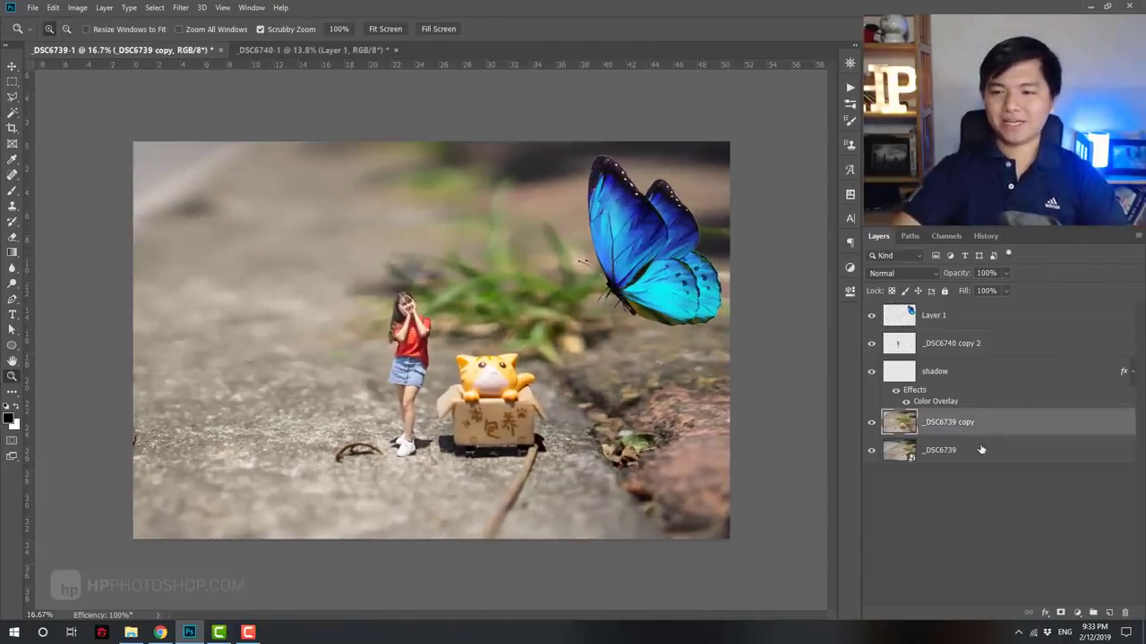
{"action": "left_click", "coordinate": [990, 345], "text": "ctrl"}
{"action": "left_click", "coordinate": [990, 371], "text": "ctrl"}
Shift the girl, cat and background layers down-right, then hide the butterfly layer.
{"action": "key", "text": "v"}
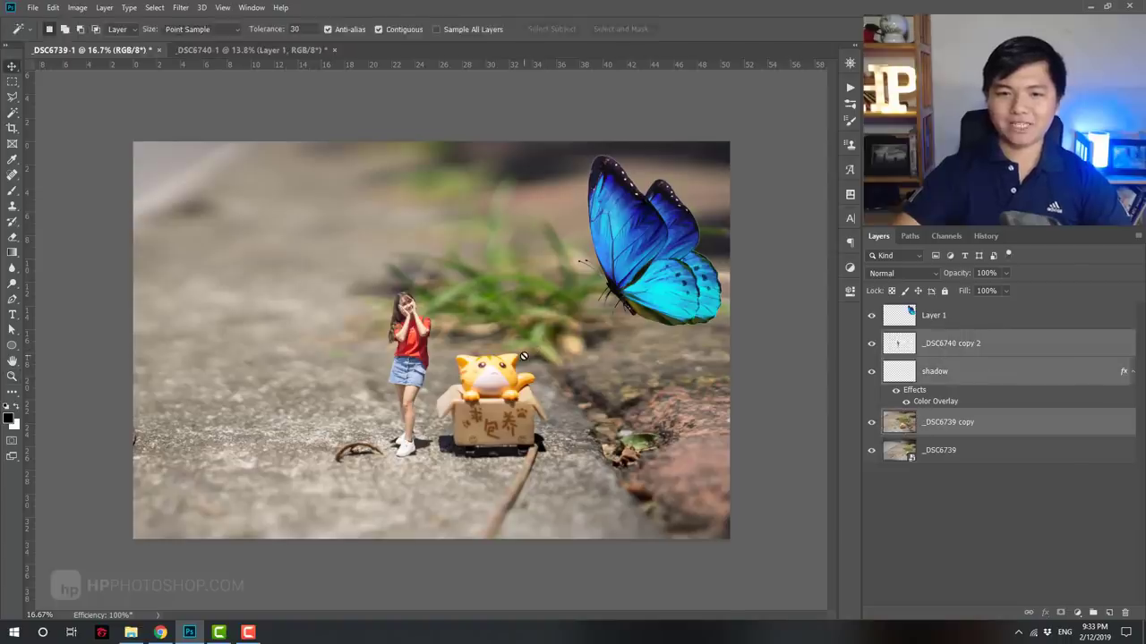
{"action": "mouse_move", "coordinate": [525, 361]}
{"action": "left_mouse_down"}
{"action": "mouse_move", "coordinate": [528, 400]}
{"action": "mouse_move", "coordinate": [530, 389]}
{"action": "left_mouse_up"}
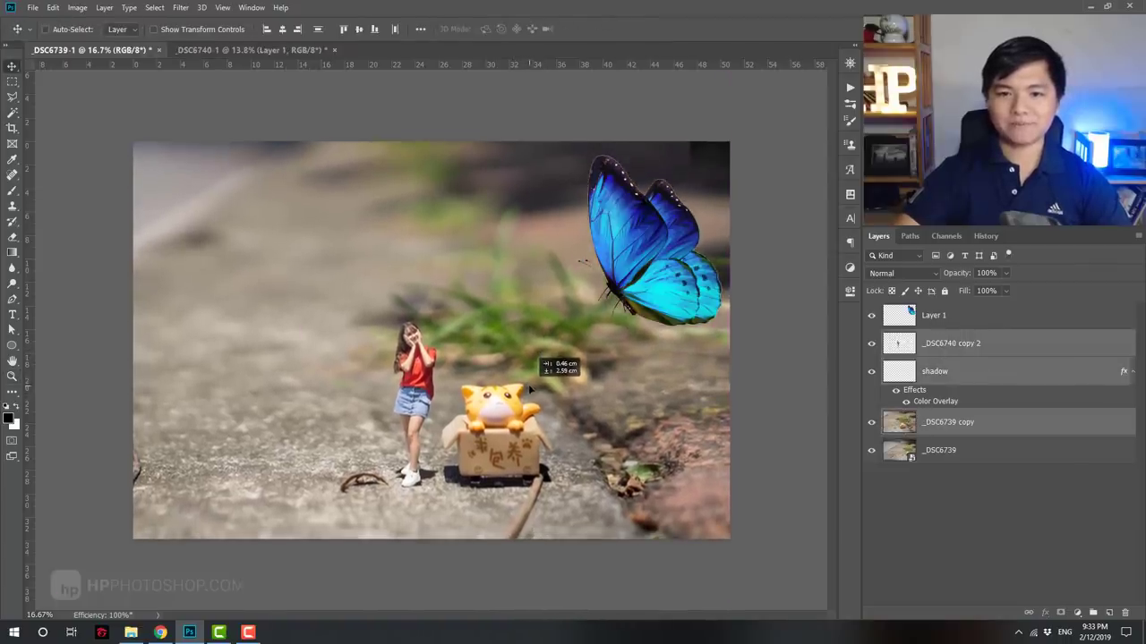
{"action": "left_click", "coordinate": [871, 315]}
Clone over the dark top-right patch on the _DSC6739 copy with a size-10 brush, then show the butterfly again.
{"action": "left_click", "coordinate": [967, 423]}
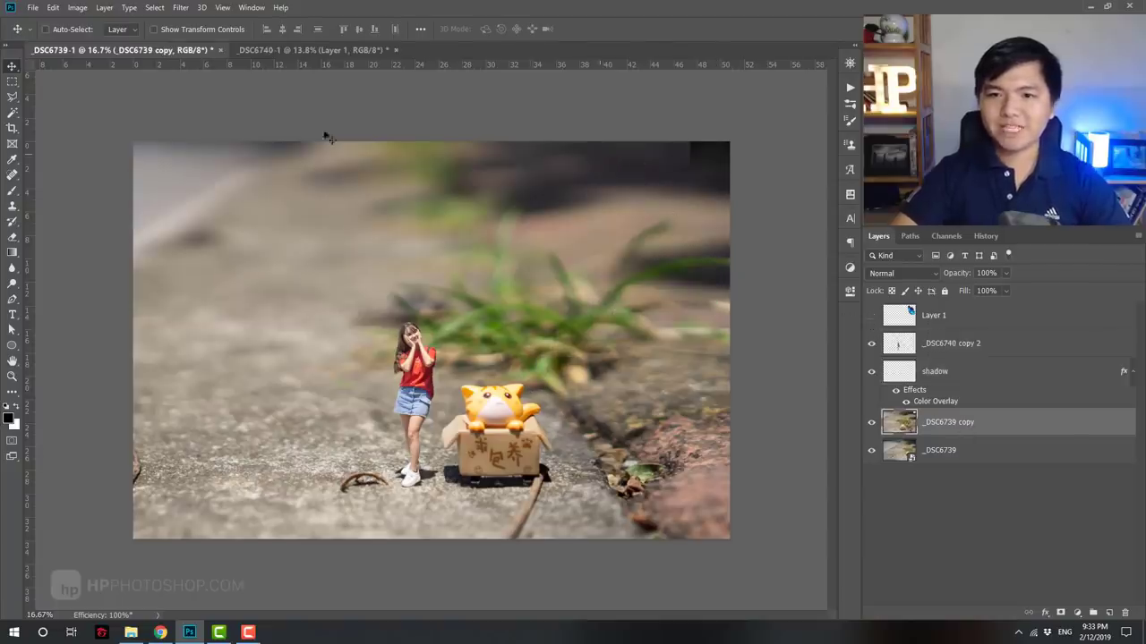
{"action": "left_click", "coordinate": [13, 205]}
{"action": "key", "text": "bracketright"}
{"action": "key", "text": "bracketright"}
{"action": "key", "text": "bracketright"}
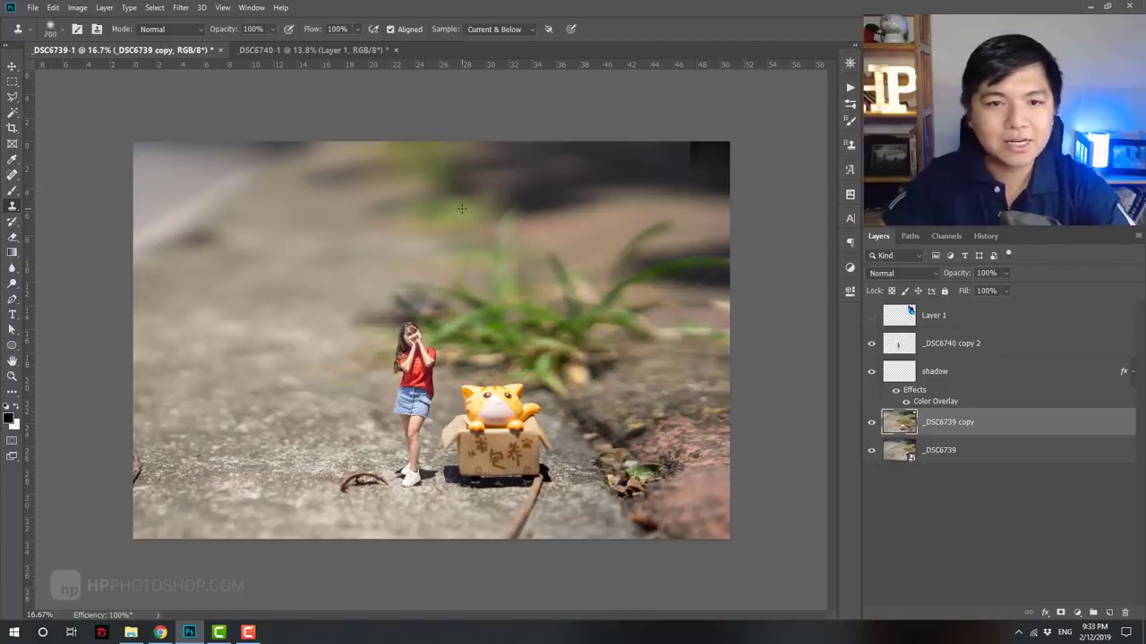
{"action": "key", "text": "bracketleft"}
{"action": "key", "text": "bracketleft"}
{"action": "key", "text": "bracketleft"}
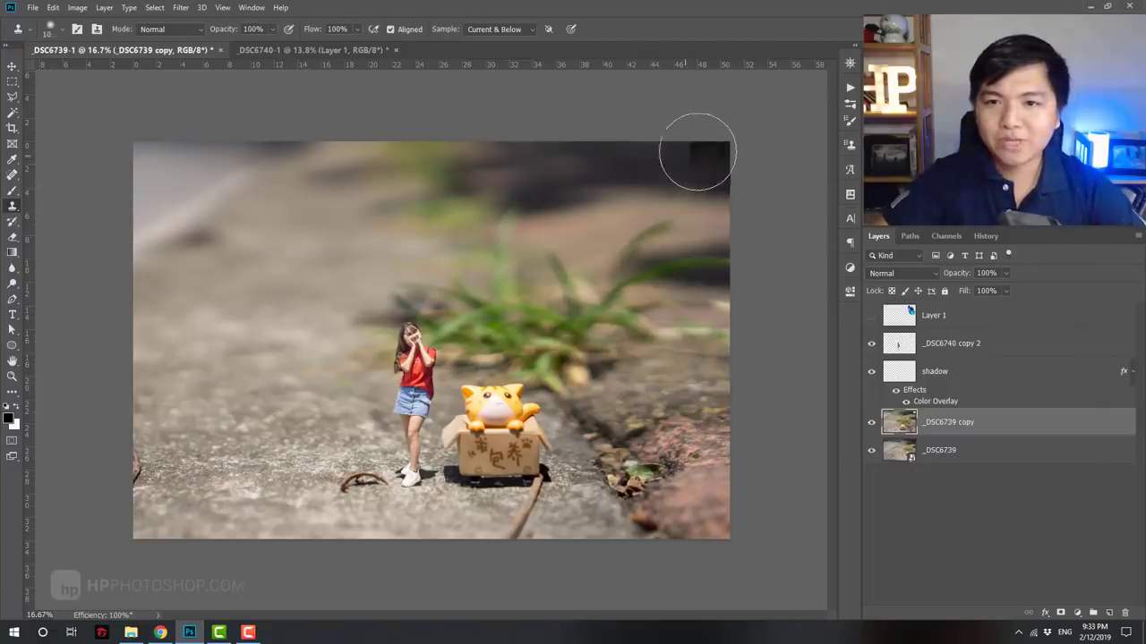
{"action": "left_click_drag", "start_coordinate": [695, 159], "coordinate": [716, 165]}
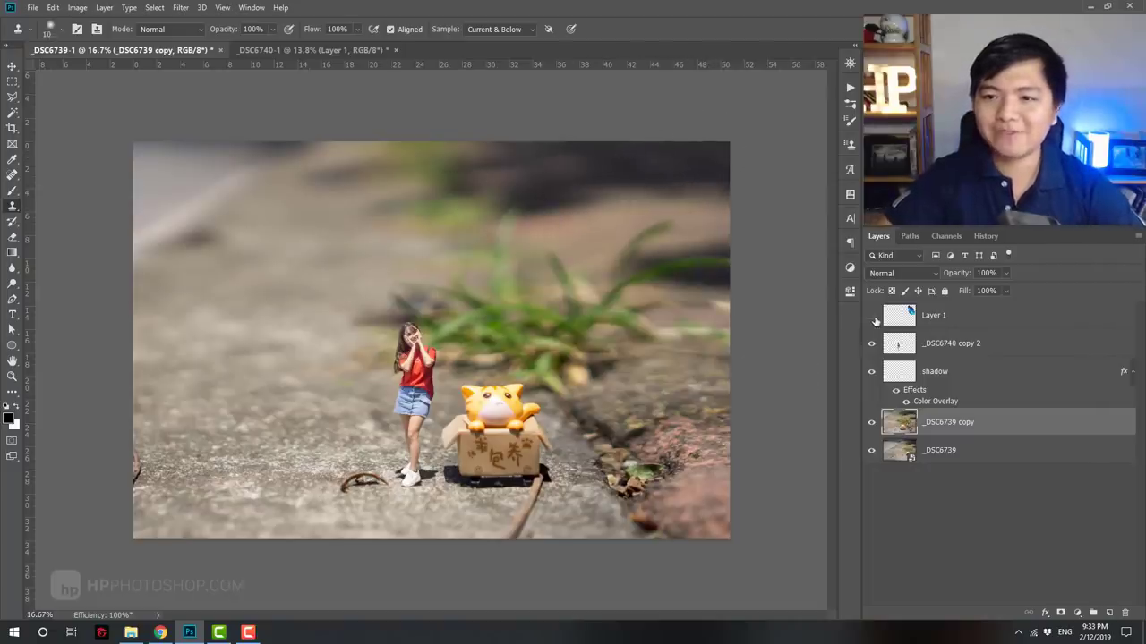
{"action": "left_click", "coordinate": [872, 318]}
{"action": "key", "text": "z"}
{"action": "left_click", "coordinate": [403, 290], "text": "alt"}
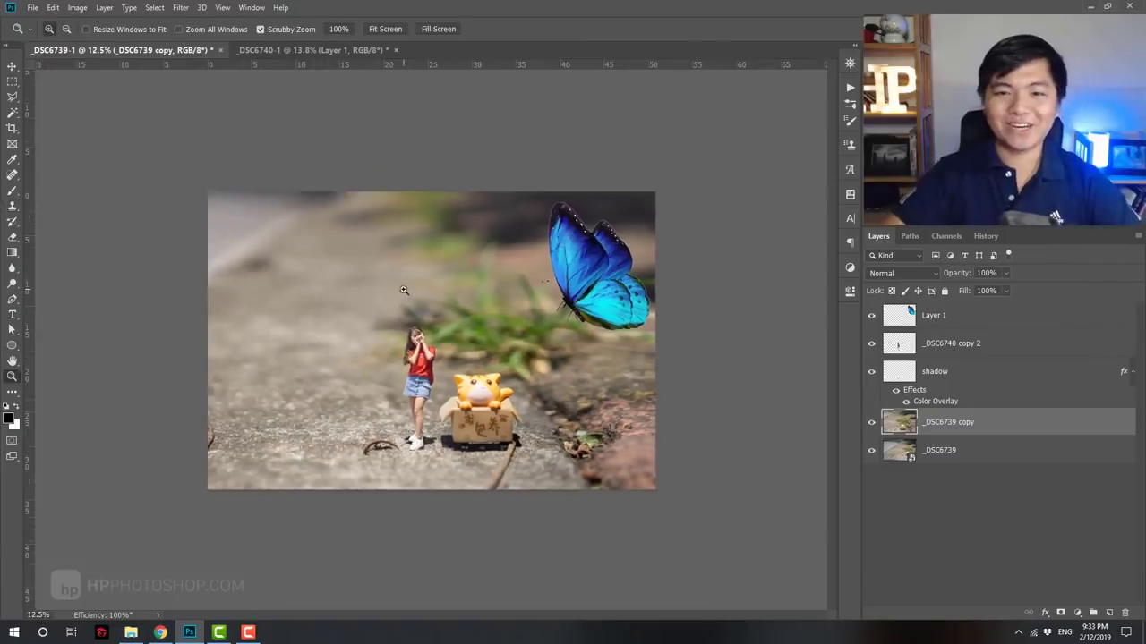
{"action": "left_click", "coordinate": [514, 322]}
Nudge the butterfly up slightly, then duplicate it and move the copy below the original.
{"action": "left_click", "coordinate": [954, 326]}
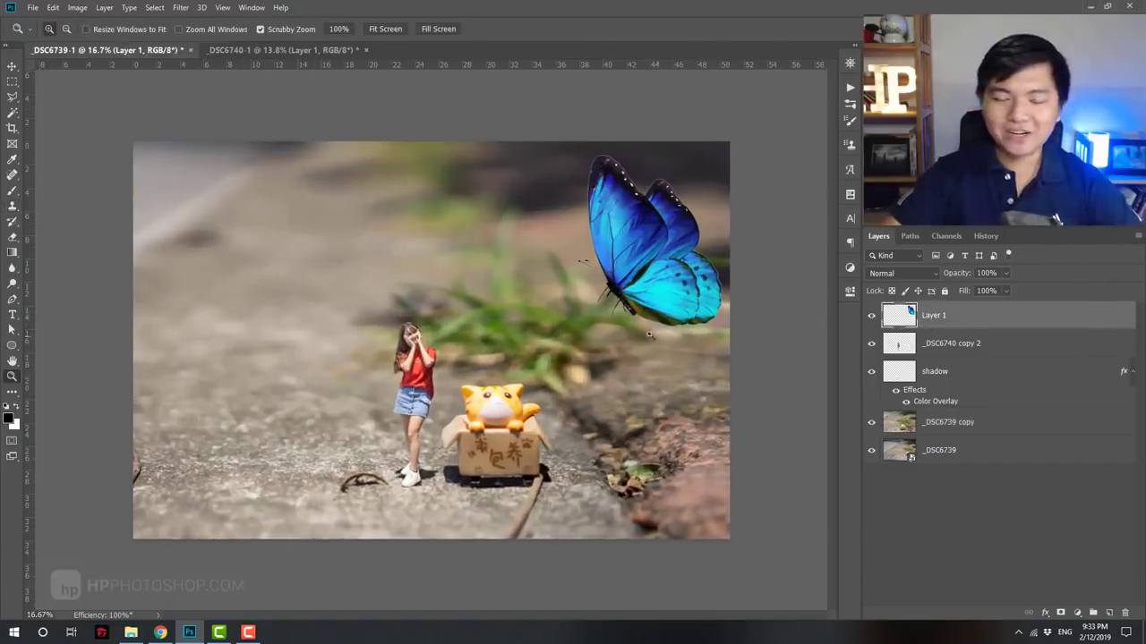
{"action": "left_click_drag", "start_coordinate": [662, 284], "coordinate": [657, 272]}
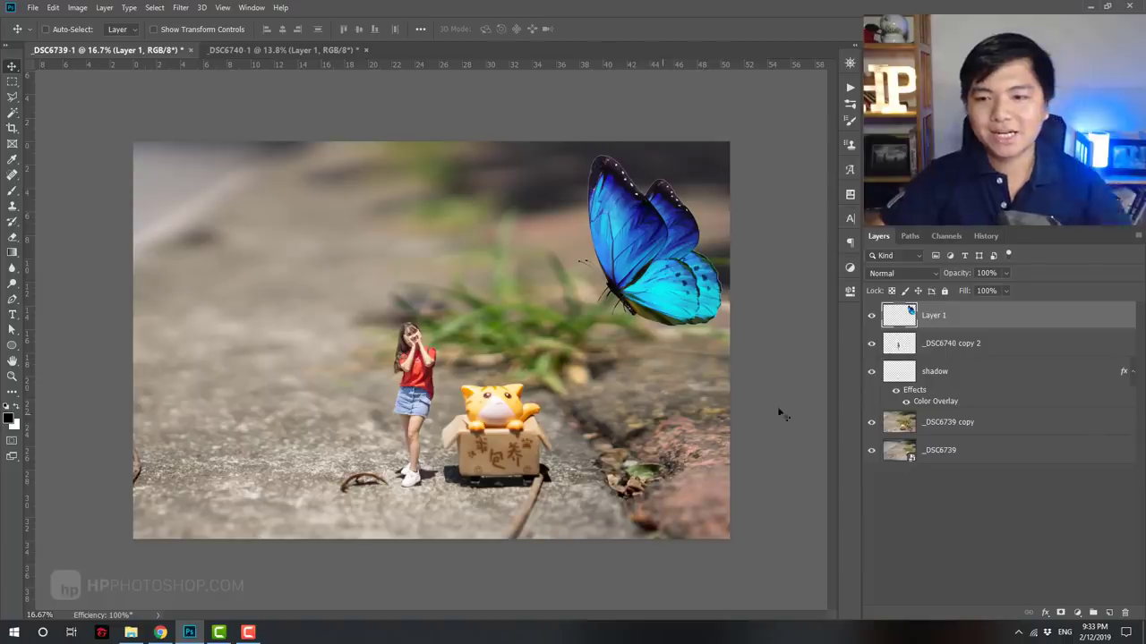
{"action": "key", "text": "ctrl+j"}
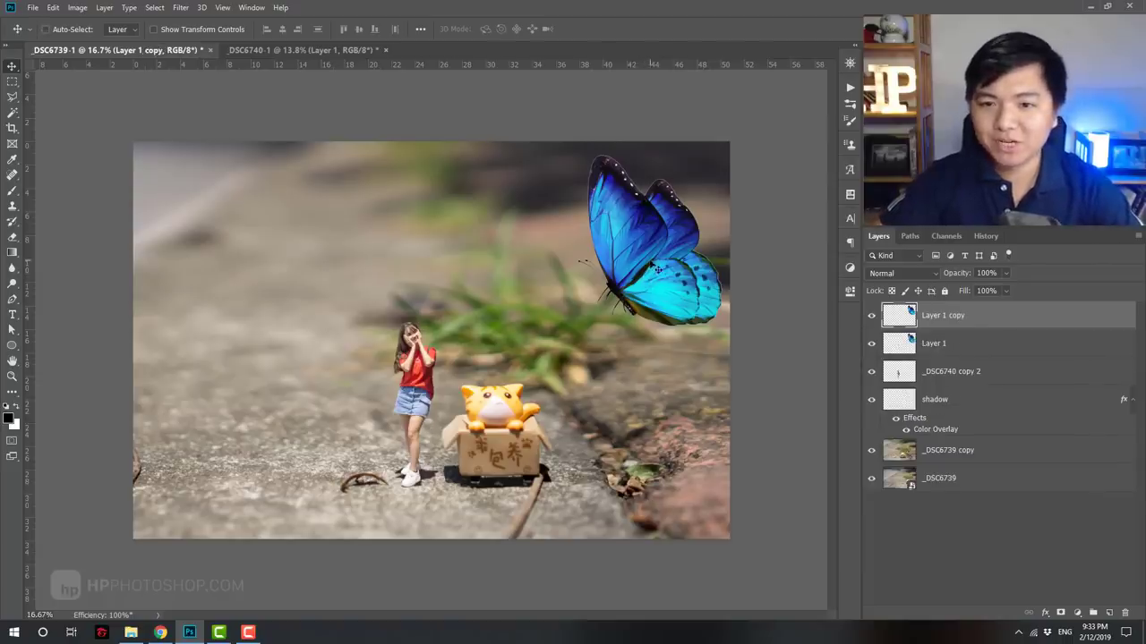
{"action": "left_click_drag", "start_coordinate": [657, 268], "coordinate": [648, 438]}
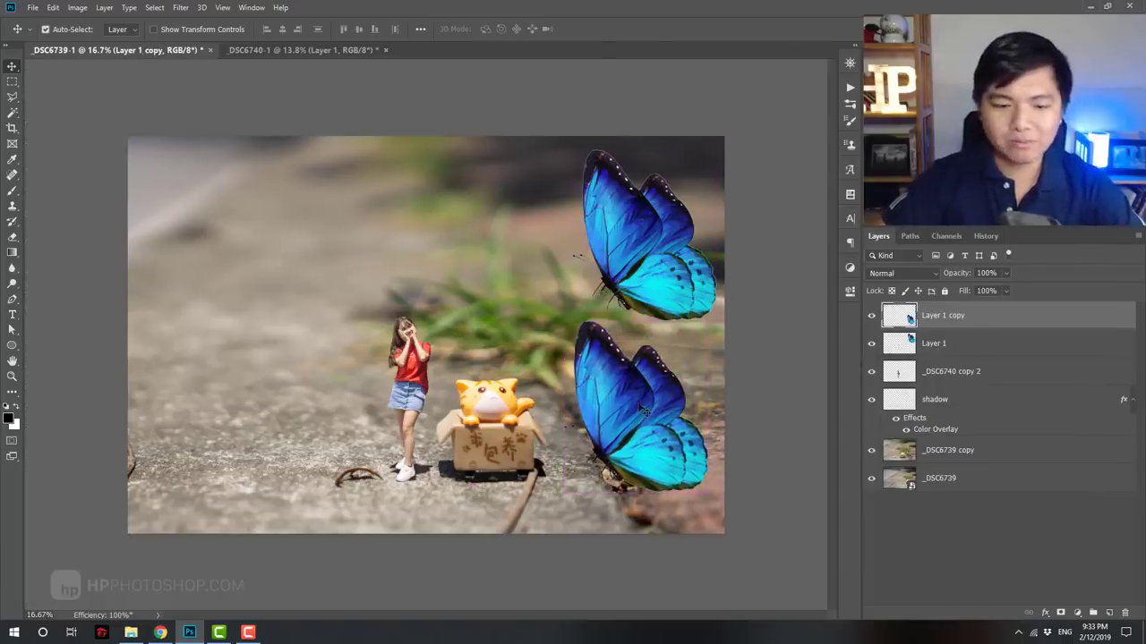
Squash the butterfly copy to 25.45% height and flip it vertically onto the pavement, beneath Layer 1.
{"action": "key", "text": "ctrl+r"}
{"action": "key", "text": "ctrl+t"}
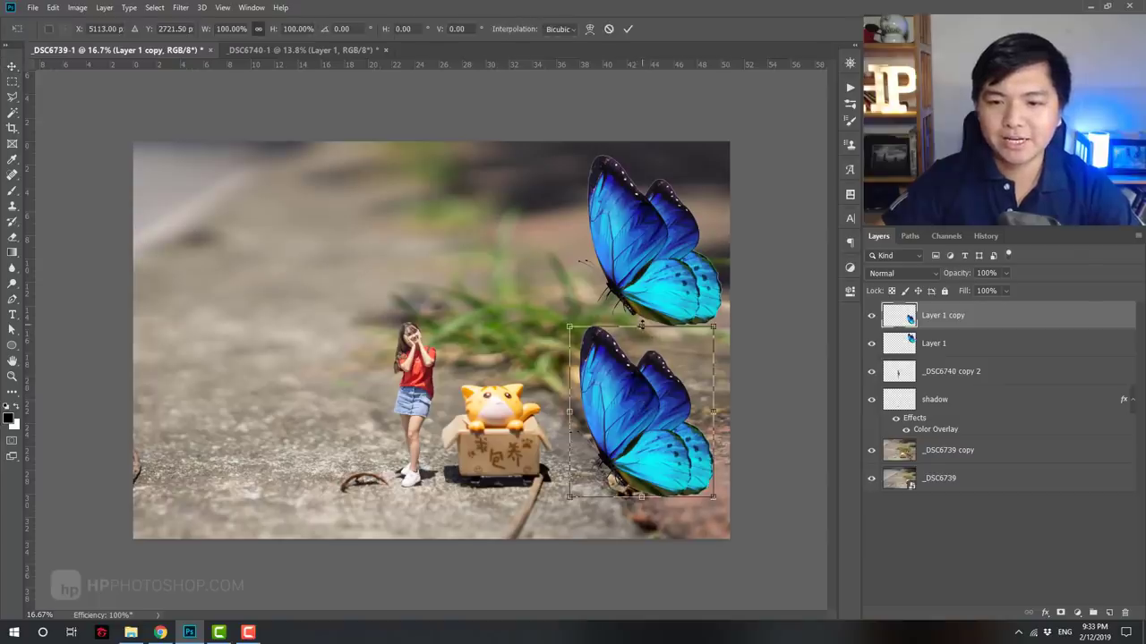
{"action": "left_click_drag", "start_coordinate": [641, 324], "coordinate": [641, 454]}
{"action": "right_click", "coordinate": [696, 479]}
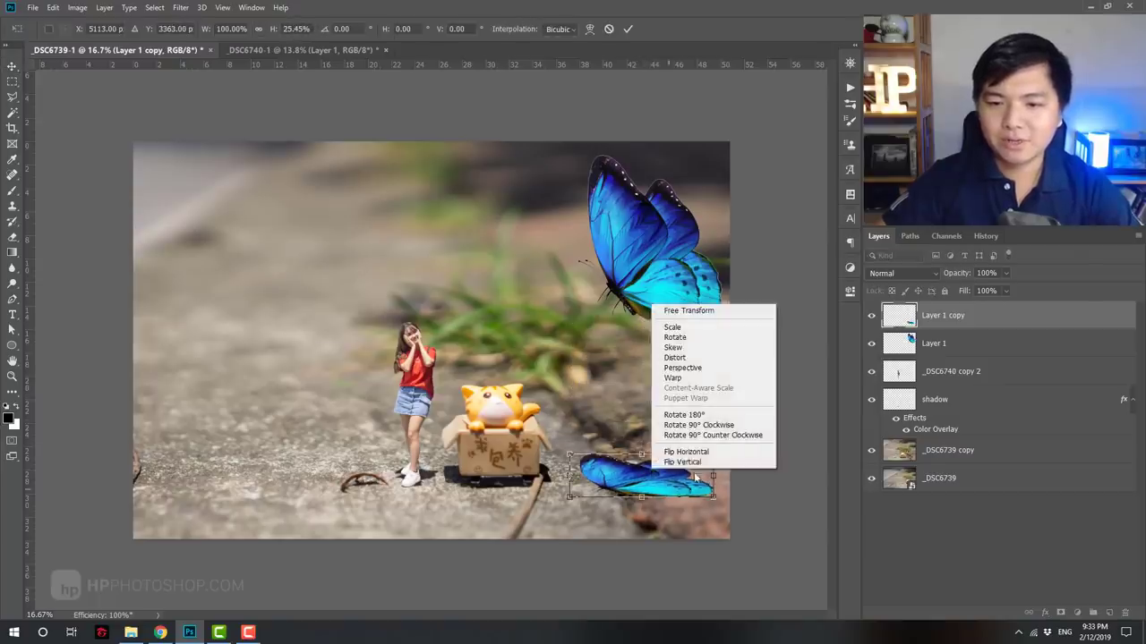
{"action": "left_click", "coordinate": [683, 462]}
{"action": "right_click", "coordinate": [667, 480]}
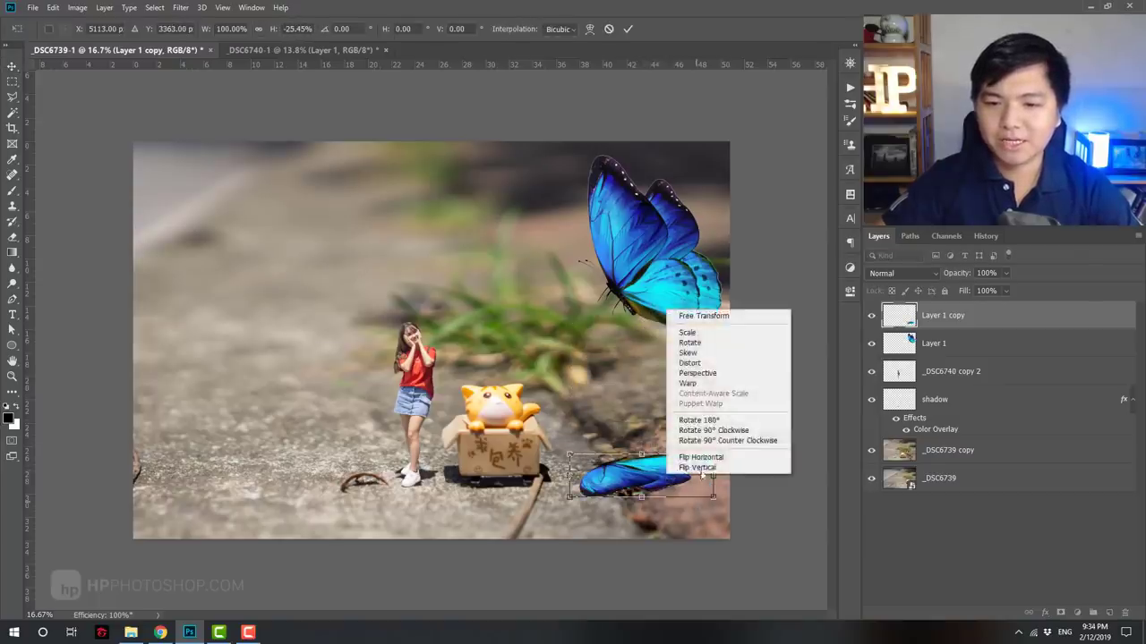
{"action": "left_click", "coordinate": [704, 468]}
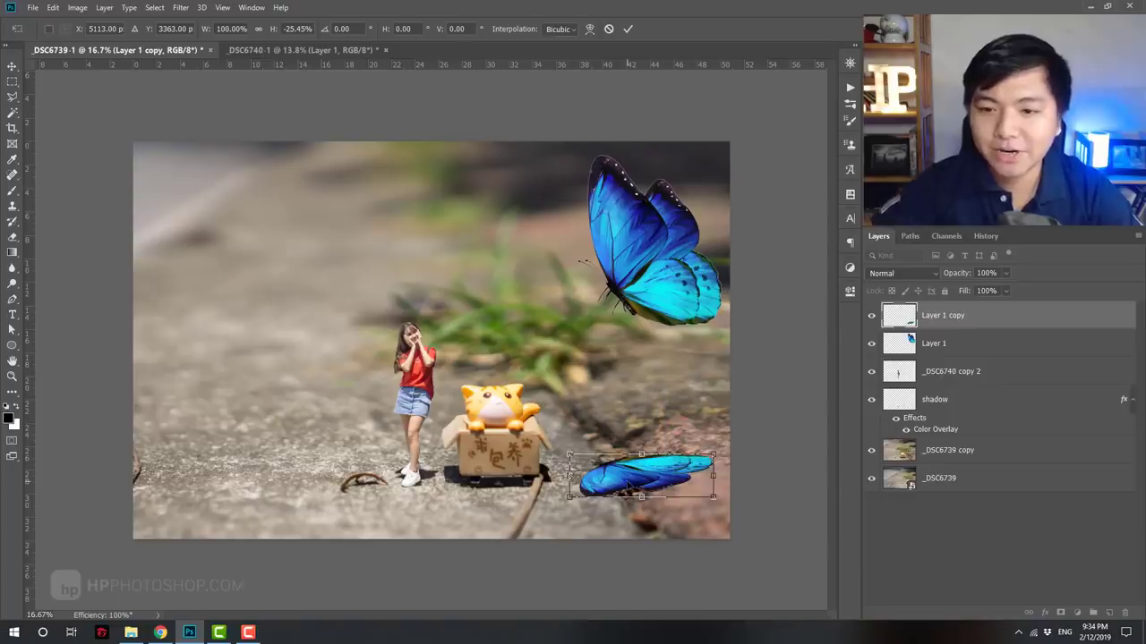
{"action": "key", "text": "Return"}
{"action": "left_click_drag", "start_coordinate": [651, 484], "coordinate": [651, 504]}
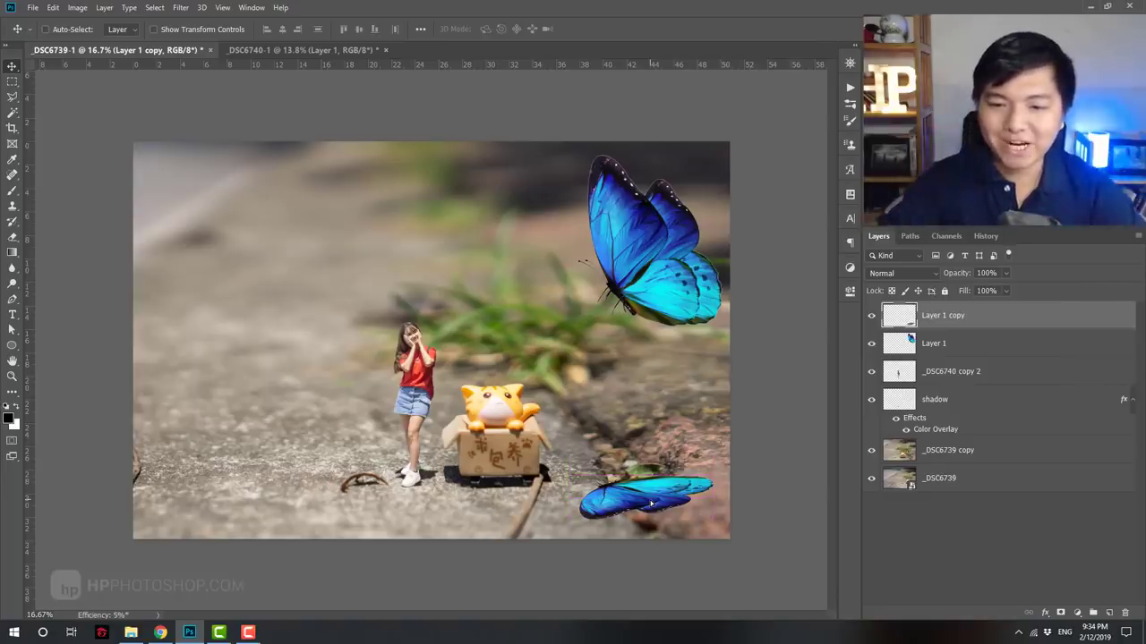
{"action": "left_click_drag", "start_coordinate": [1001, 320], "coordinate": [1006, 356]}
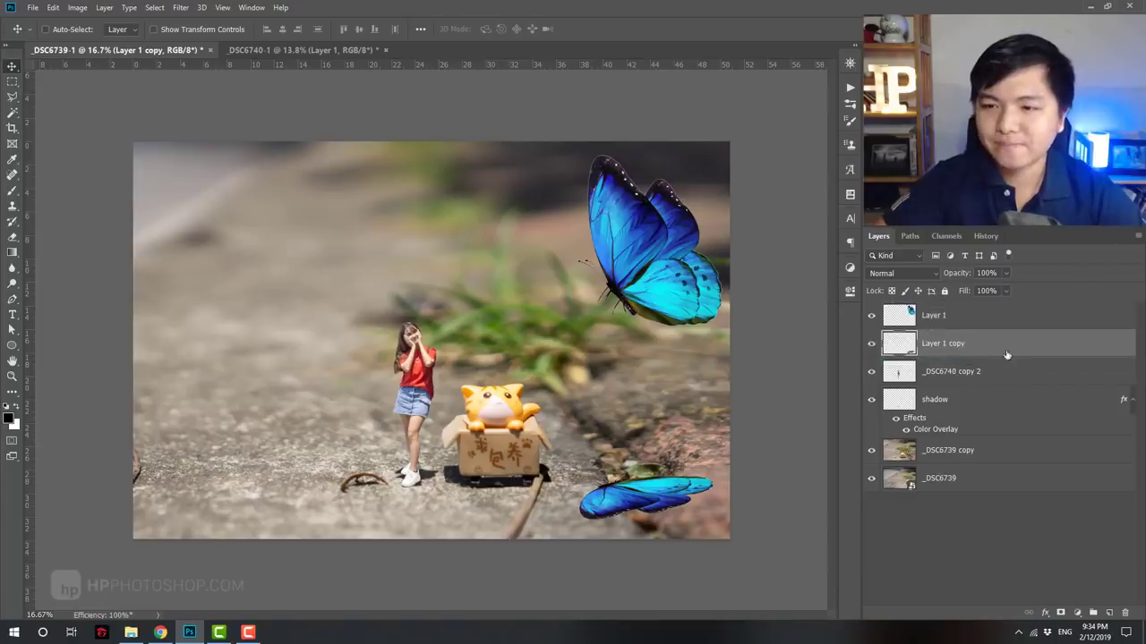
Give the butterfly copy a black Color Overlay and a strong Gaussian Blur.
{"action": "double_click", "coordinate": [999, 354]}
{"action": "left_click", "coordinate": [605, 291]}
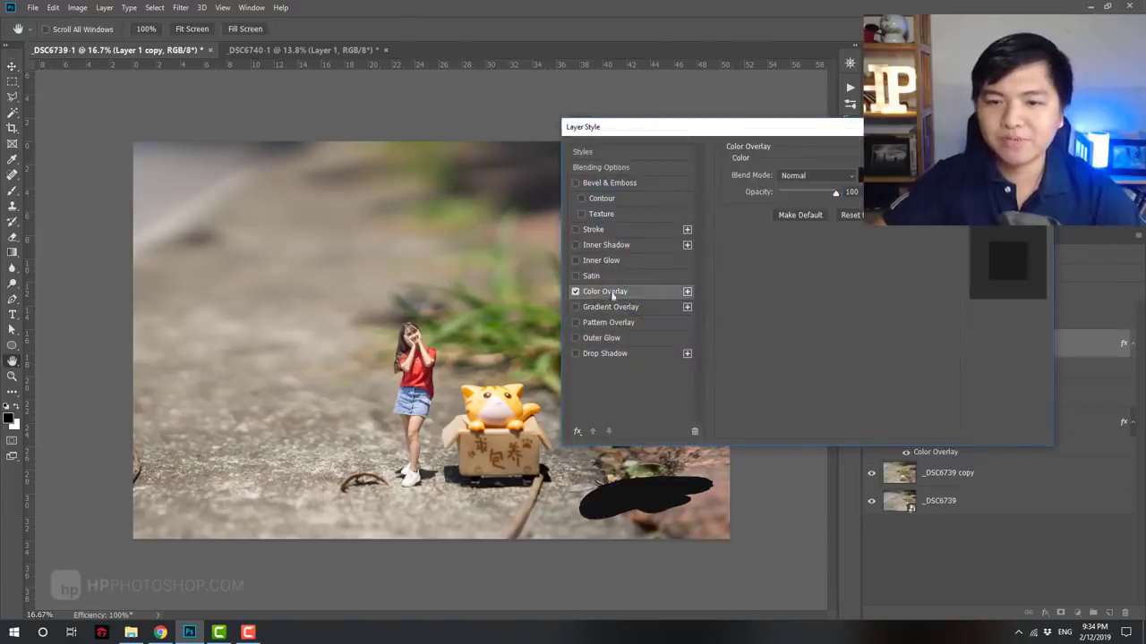
{"action": "key", "text": "Return"}
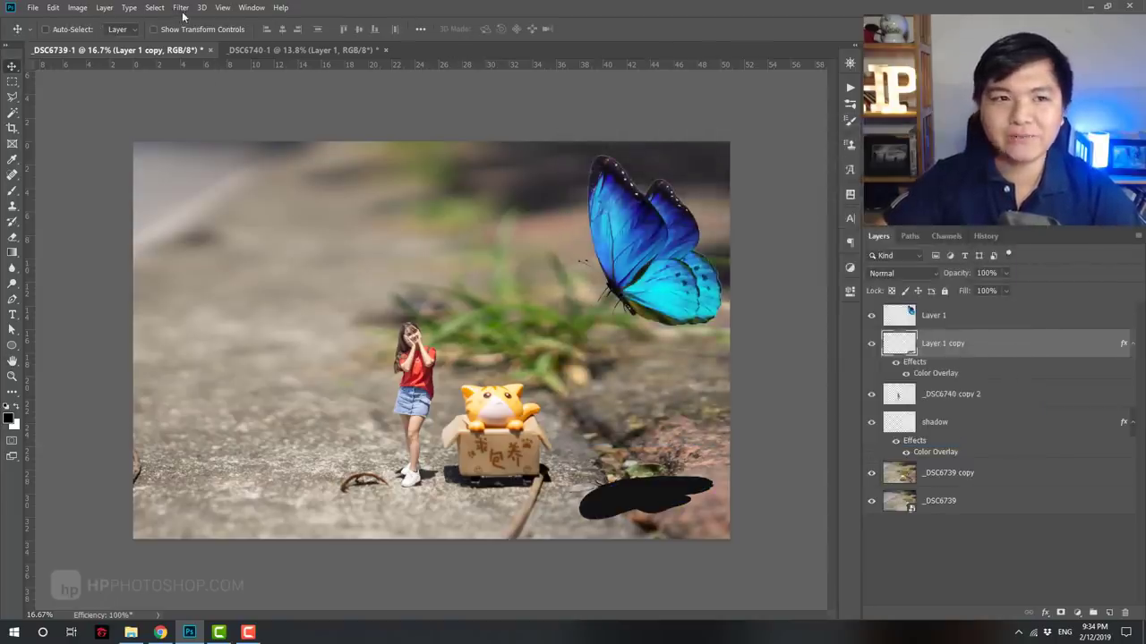
{"action": "left_click", "coordinate": [181, 9]}
{"action": "mouse_move", "coordinate": [187, 142]}
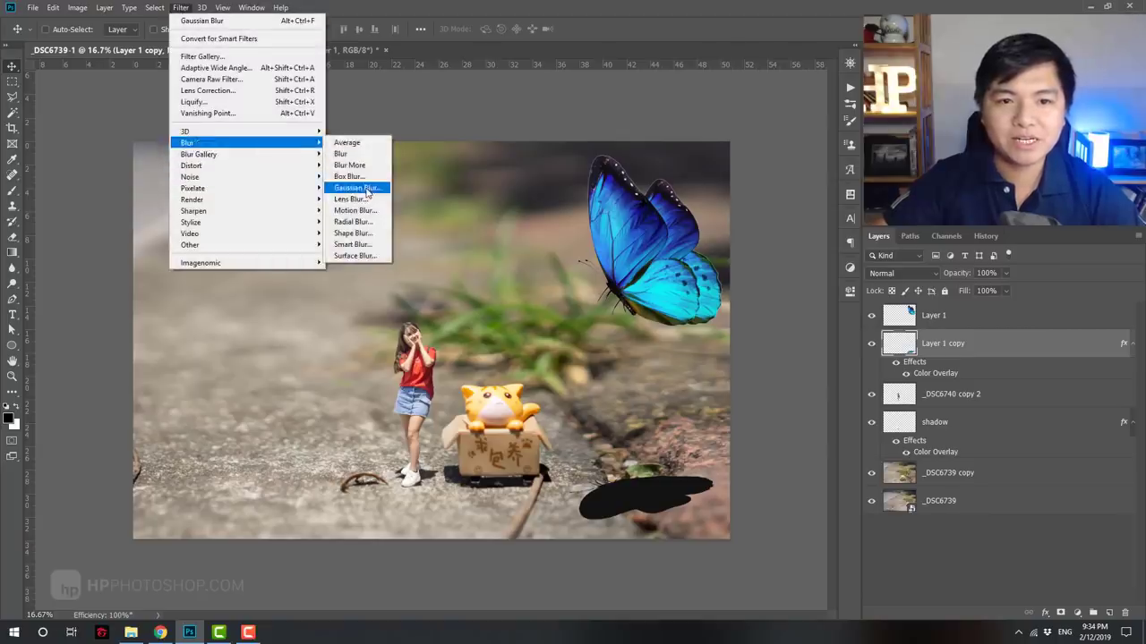
{"action": "left_click", "coordinate": [358, 188]}
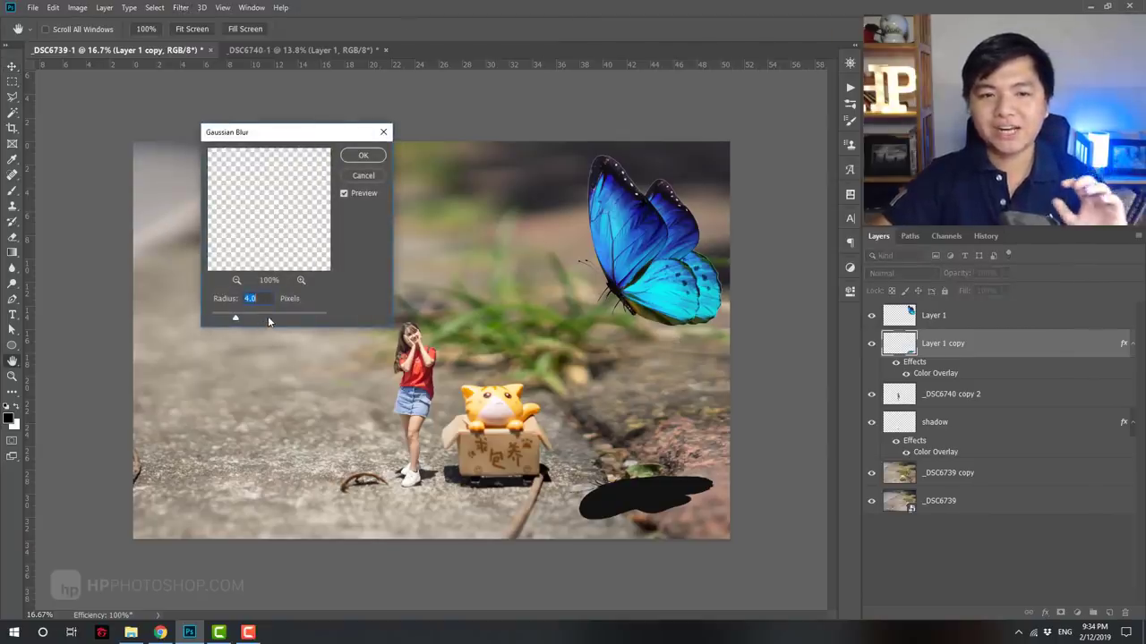
{"action": "left_click", "coordinate": [270, 318]}
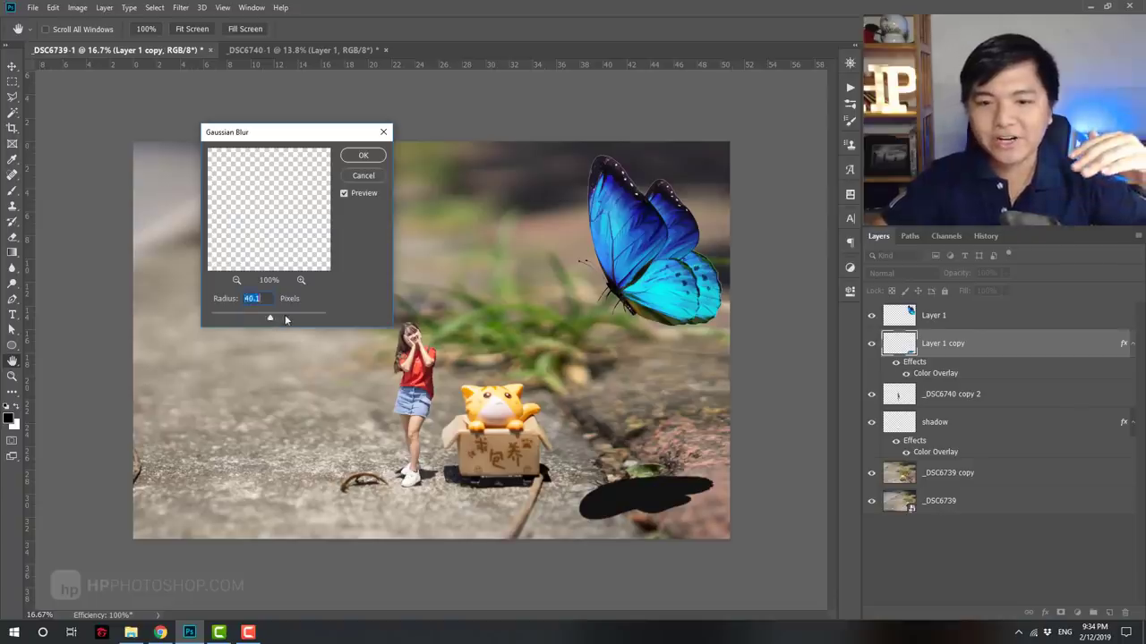
{"action": "left_click", "coordinate": [285, 318]}
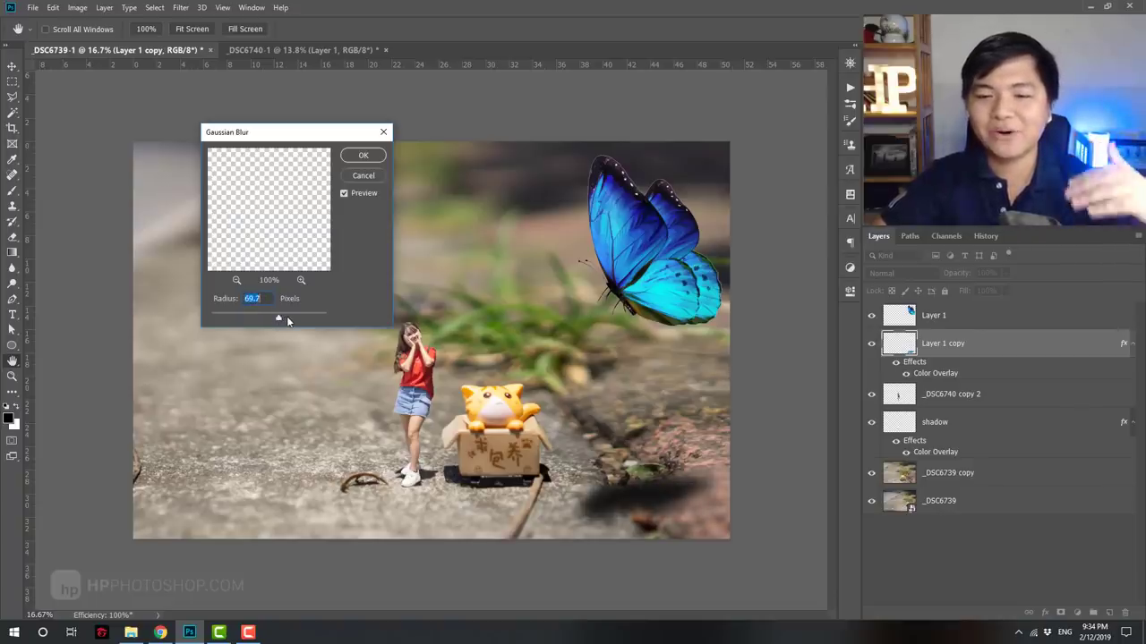
{"action": "left_click", "coordinate": [365, 156]}
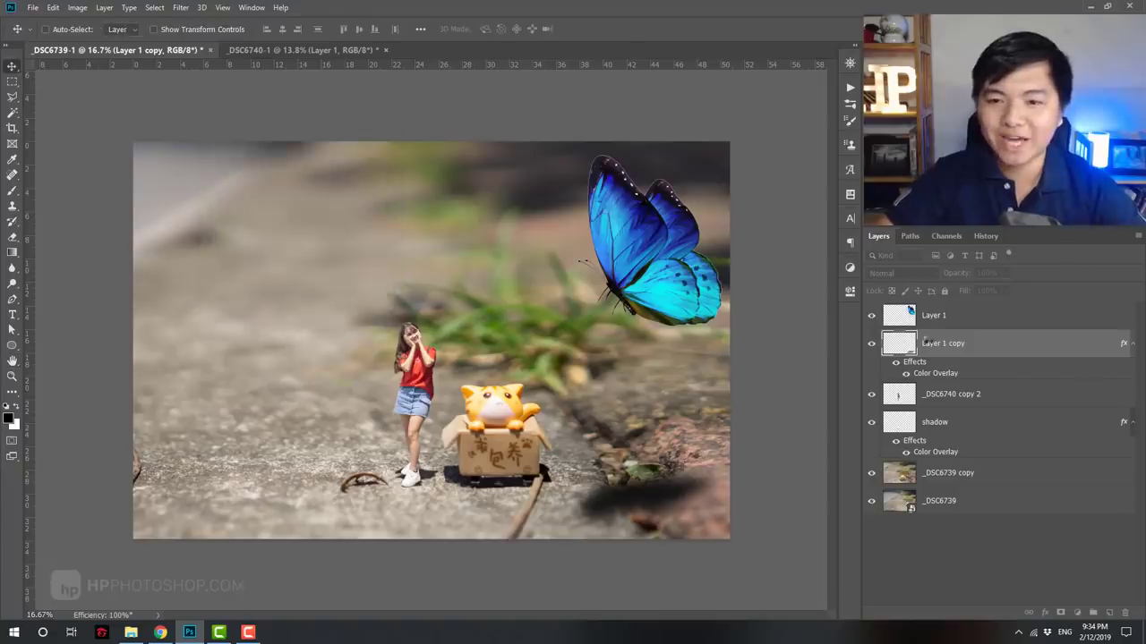
Lower the shadow's opacity to 48%, compare it on and off, then select Layer 1.
{"action": "left_click_drag", "start_coordinate": [951, 278], "coordinate": [938, 277]}
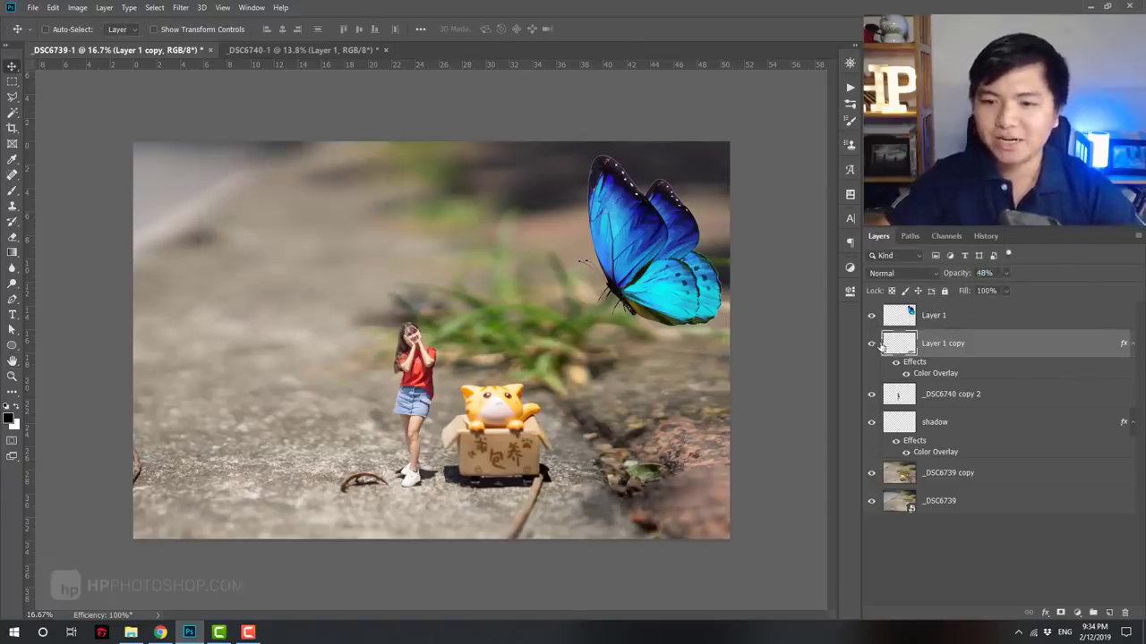
{"action": "left_click", "coordinate": [872, 345]}
{"action": "left_click", "coordinate": [871, 345]}
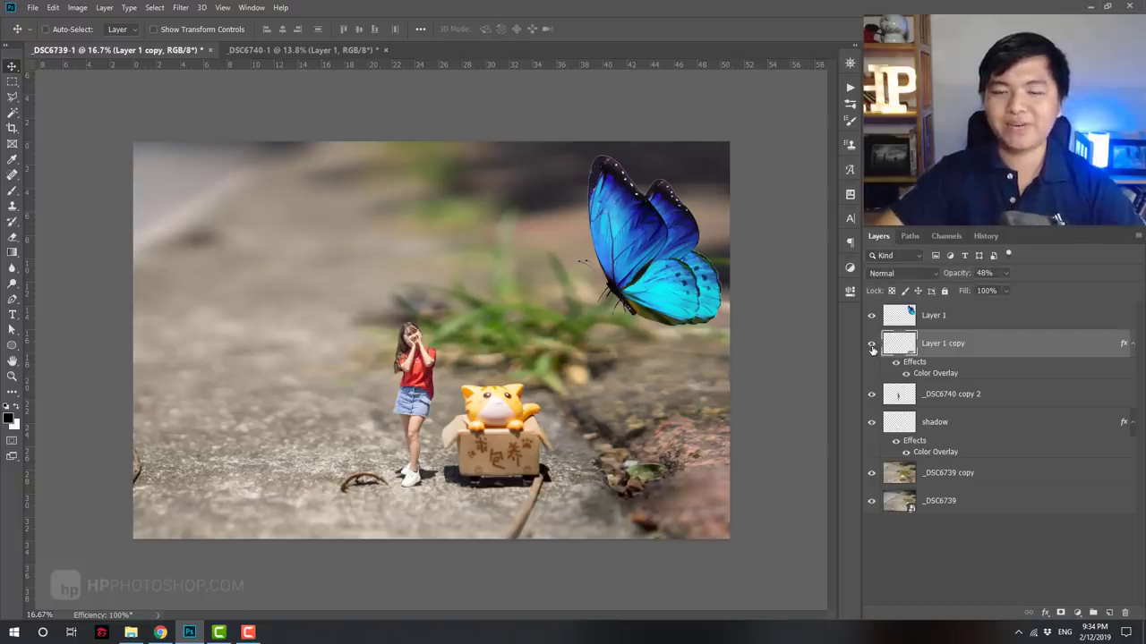
{"action": "left_click", "coordinate": [971, 322]}
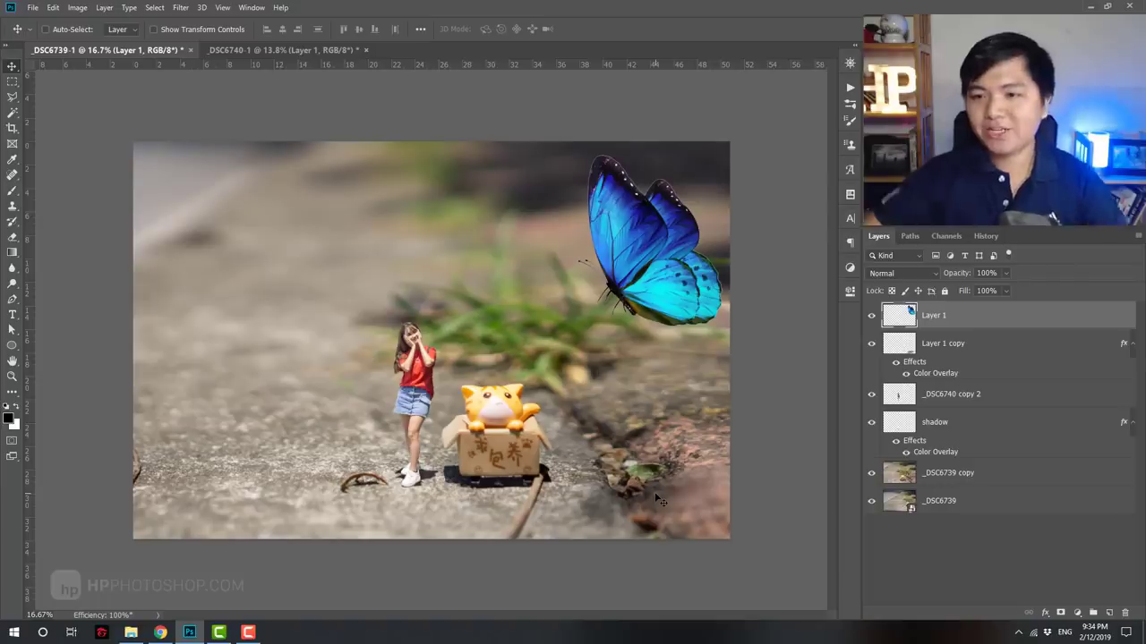
Apply a slight 5.4-radius Gaussian Blur to the flying butterfly.
{"action": "left_click", "coordinate": [179, 8]}
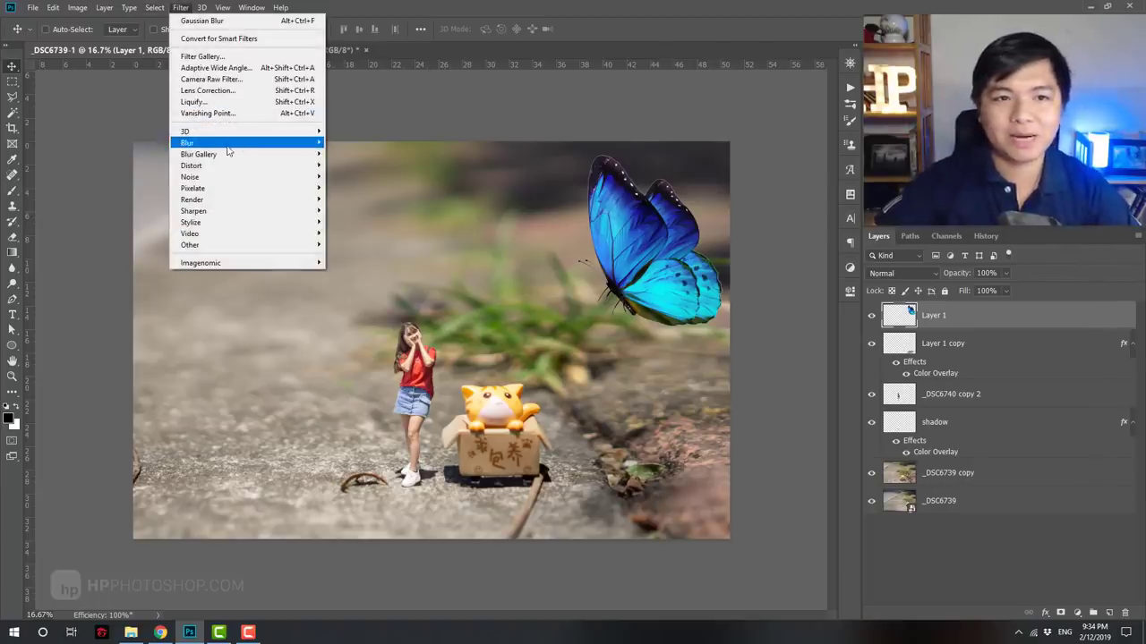
{"action": "left_click", "coordinate": [367, 187]}
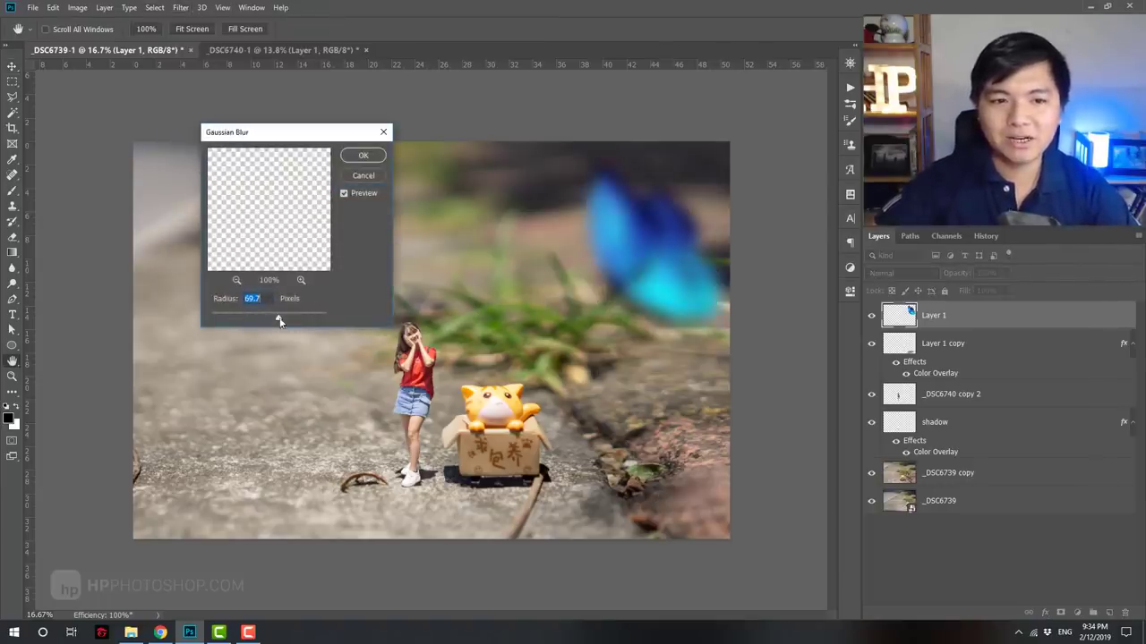
{"action": "left_click_drag", "start_coordinate": [258, 320], "coordinate": [234, 320]}
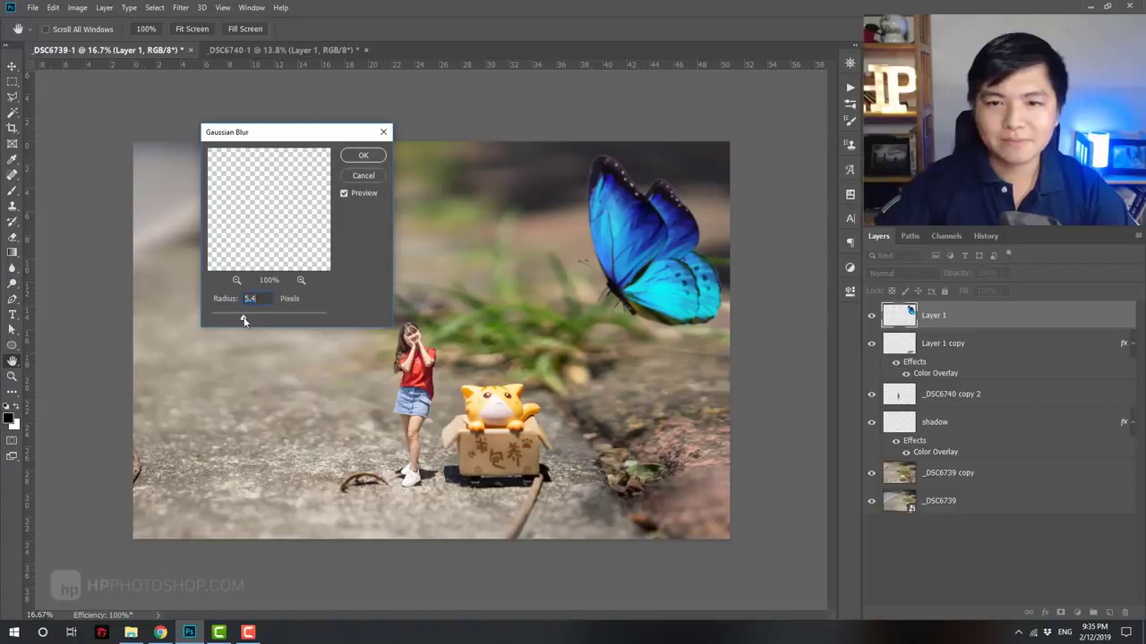
{"action": "left_click", "coordinate": [364, 156]}
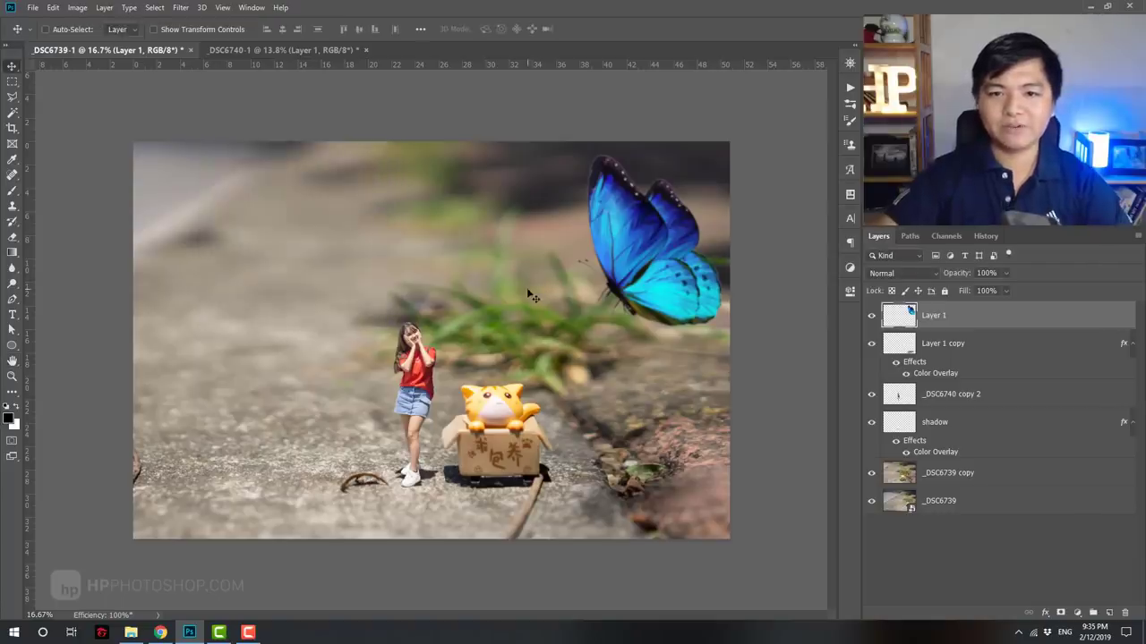
Stamp all visible layers into a new merged Layer 2 on top.
{"action": "key", "text": "z"}
{"action": "left_click", "coordinate": [517, 264], "text": "alt"}
{"action": "left_click", "coordinate": [518, 265]}
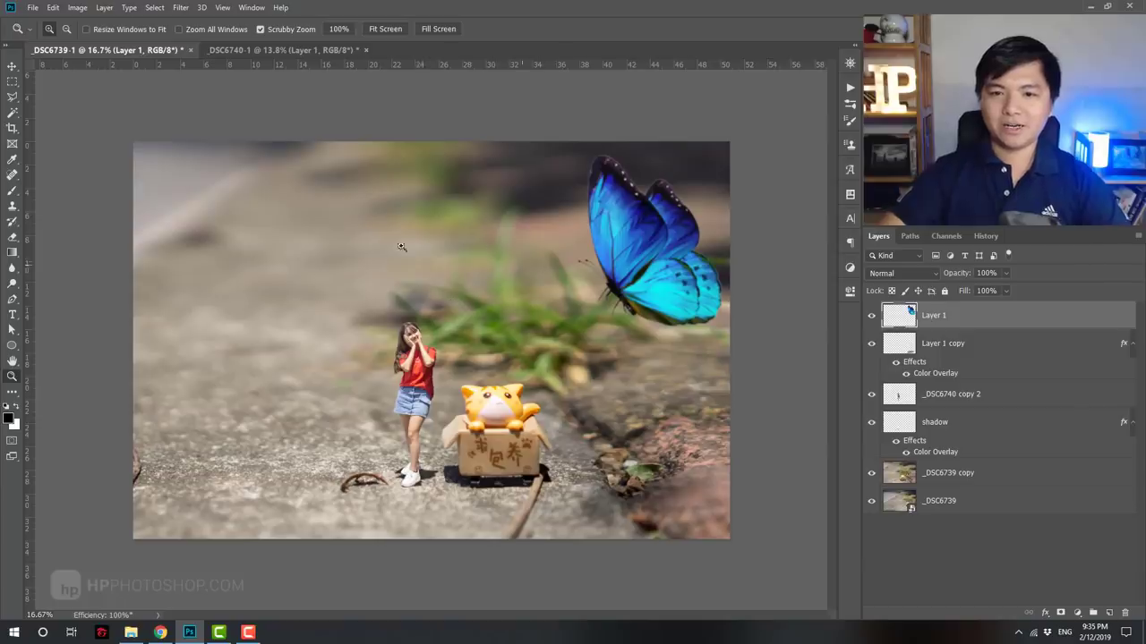
{"action": "left_click_drag", "start_coordinate": [420, 281], "coordinate": [439, 287]}
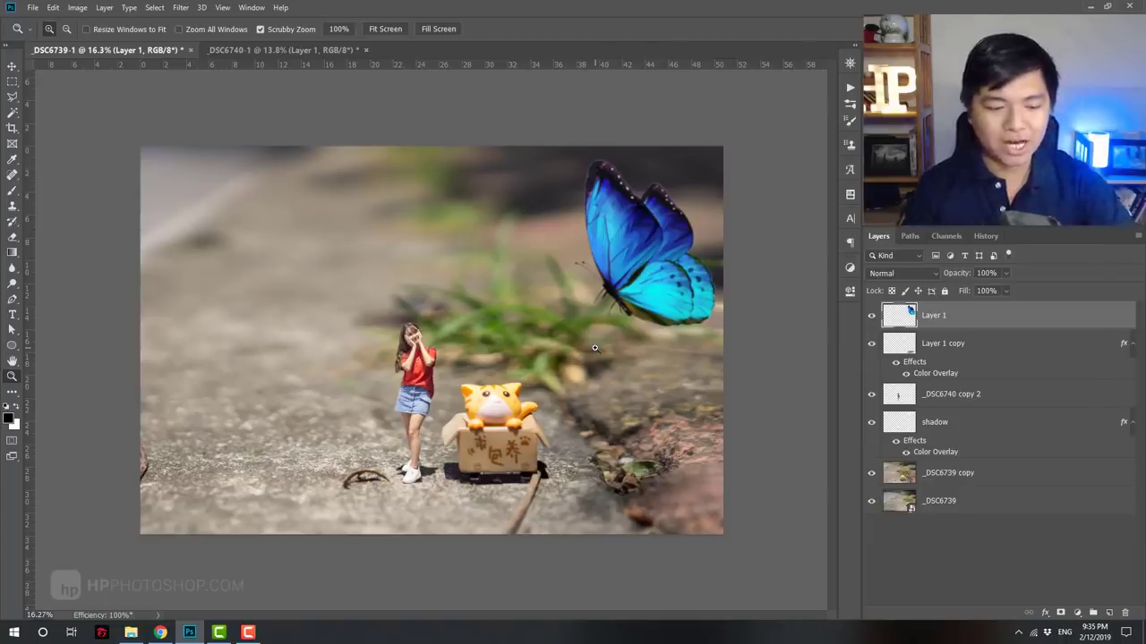
{"action": "key", "text": "ctrl+shift+alt+e"}
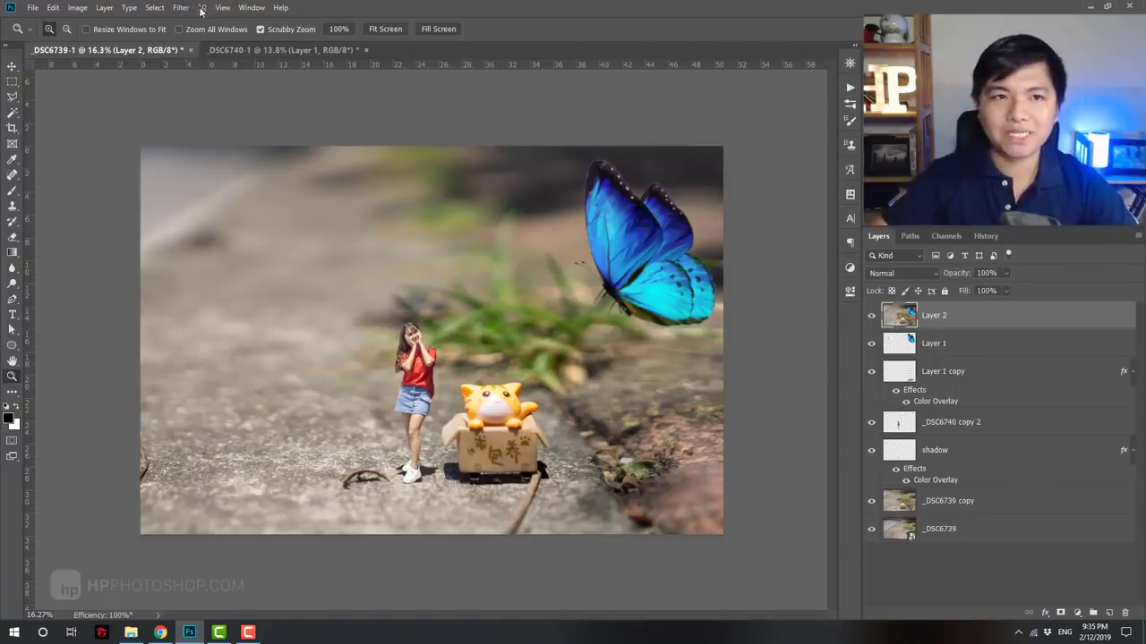
Launch the Camera Raw Filter on Layer 2 and adjust highlights, clarity and vibrance.
{"action": "left_click", "coordinate": [182, 7]}
{"action": "left_click", "coordinate": [215, 79]}
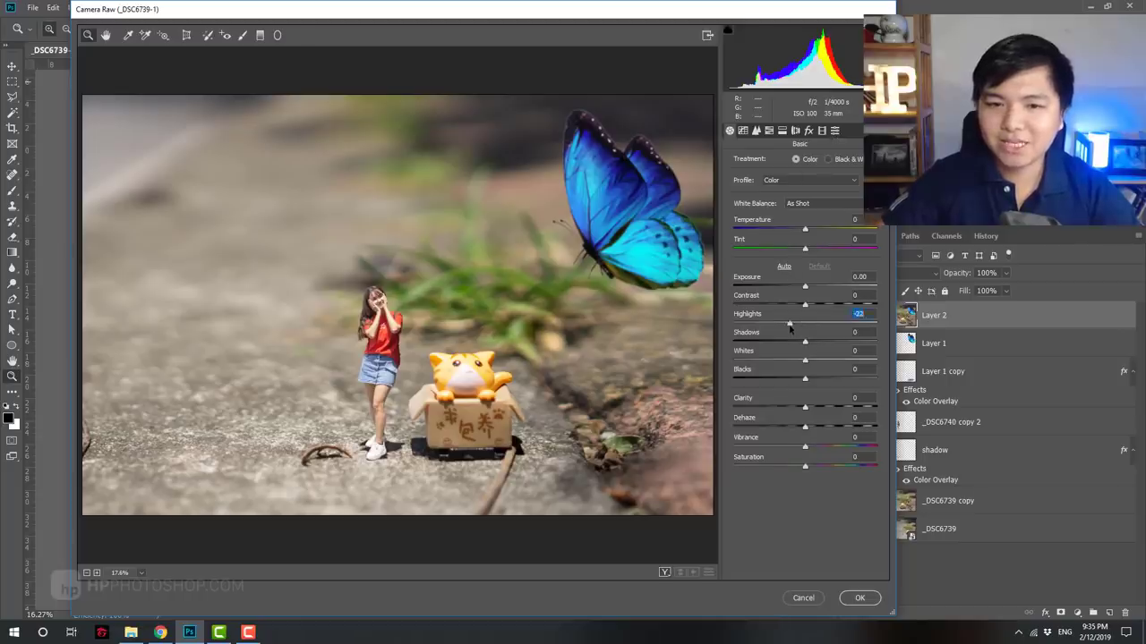
{"action": "mouse_move", "coordinate": [789, 329]}
{"action": "left_mouse_down"}
{"action": "mouse_move", "coordinate": [797, 306]}
{"action": "mouse_move", "coordinate": [826, 307]}
{"action": "mouse_move", "coordinate": [803, 311]}
{"action": "left_mouse_up"}
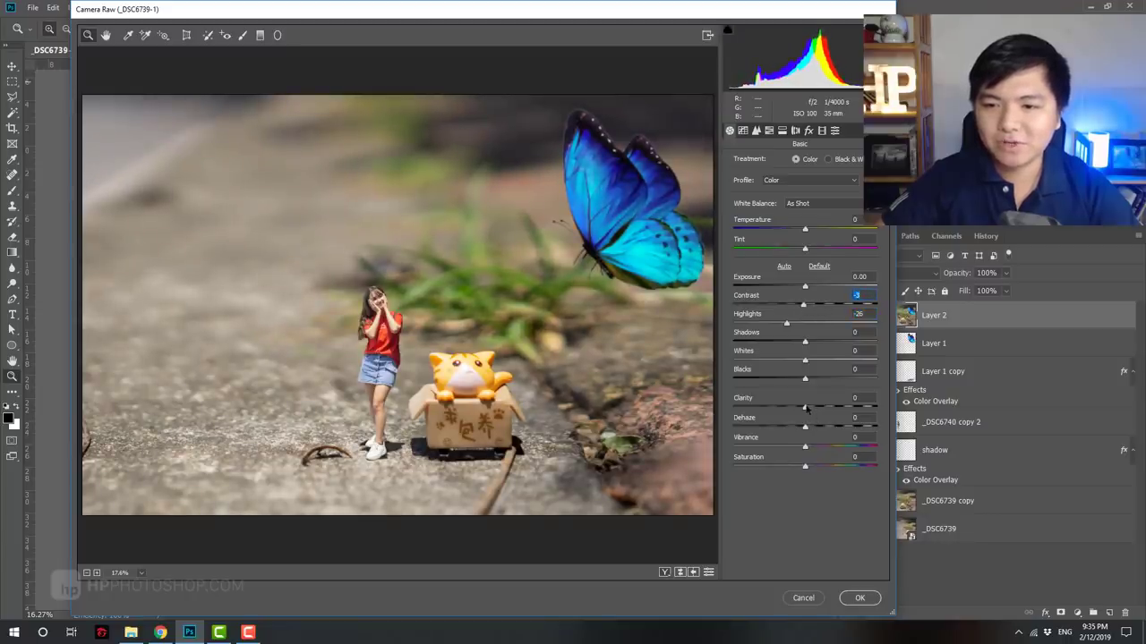
{"action": "left_click_drag", "start_coordinate": [817, 410], "coordinate": [795, 412]}
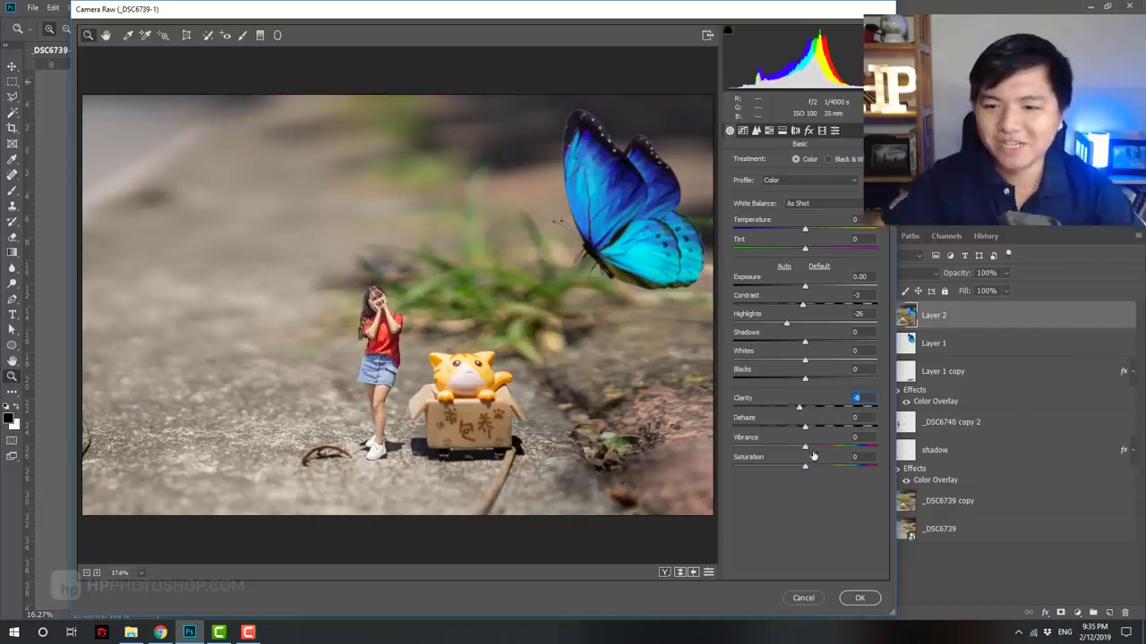
{"action": "left_click_drag", "start_coordinate": [805, 448], "coordinate": [818, 449]}
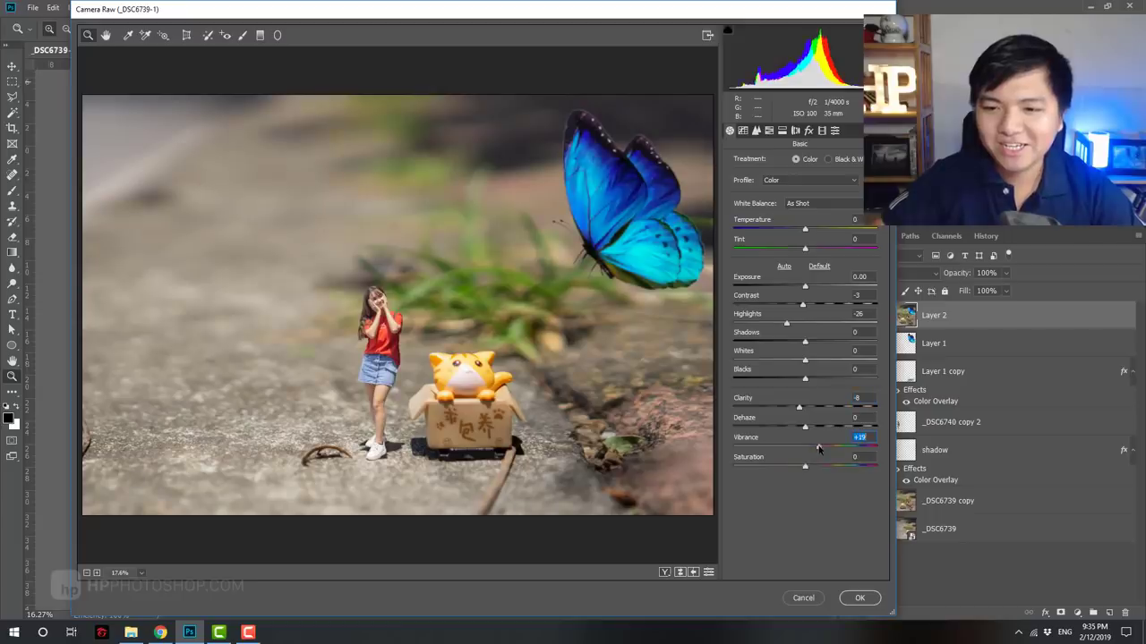
Try the HPpts Film 10 preset, then settle on HPpts Noise level 0.
{"action": "left_click", "coordinate": [830, 131]}
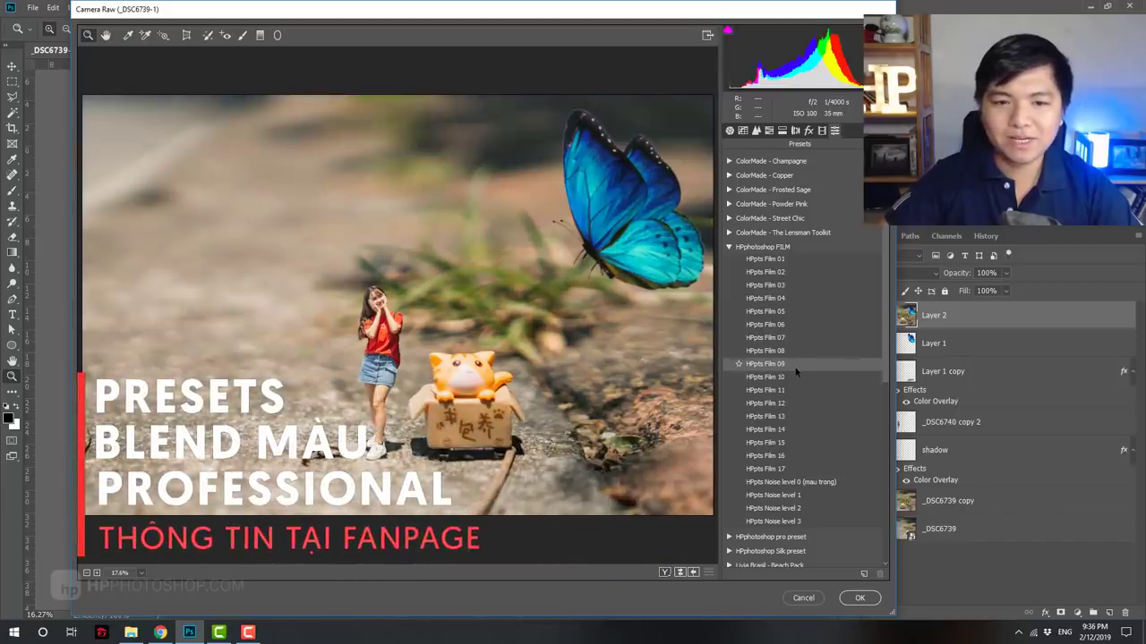
{"action": "left_click", "coordinate": [795, 377]}
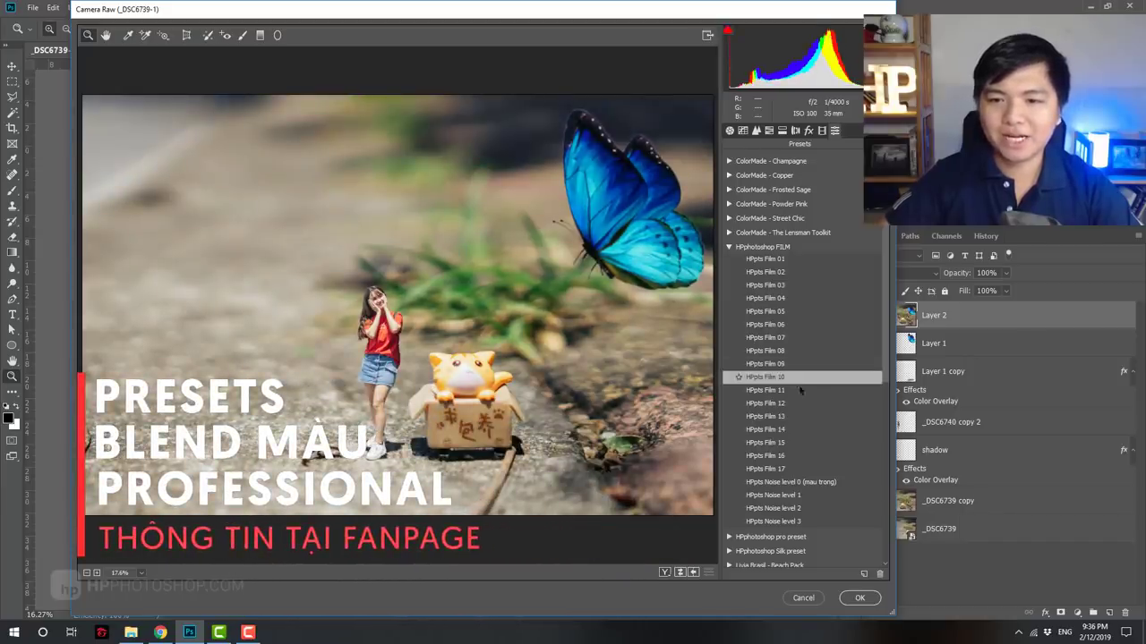
{"action": "left_click", "coordinate": [823, 483]}
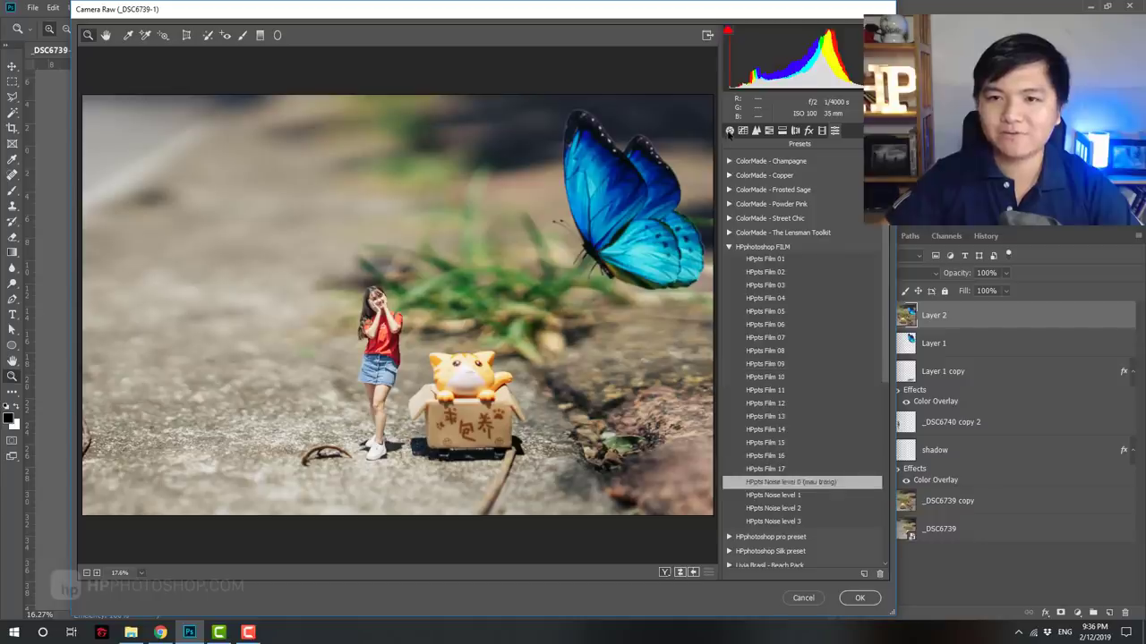
Set Shadows +49, Highlights -59 and Whites -28, darken exposure slightly, and apply the grade.
{"action": "left_click", "coordinate": [730, 130]}
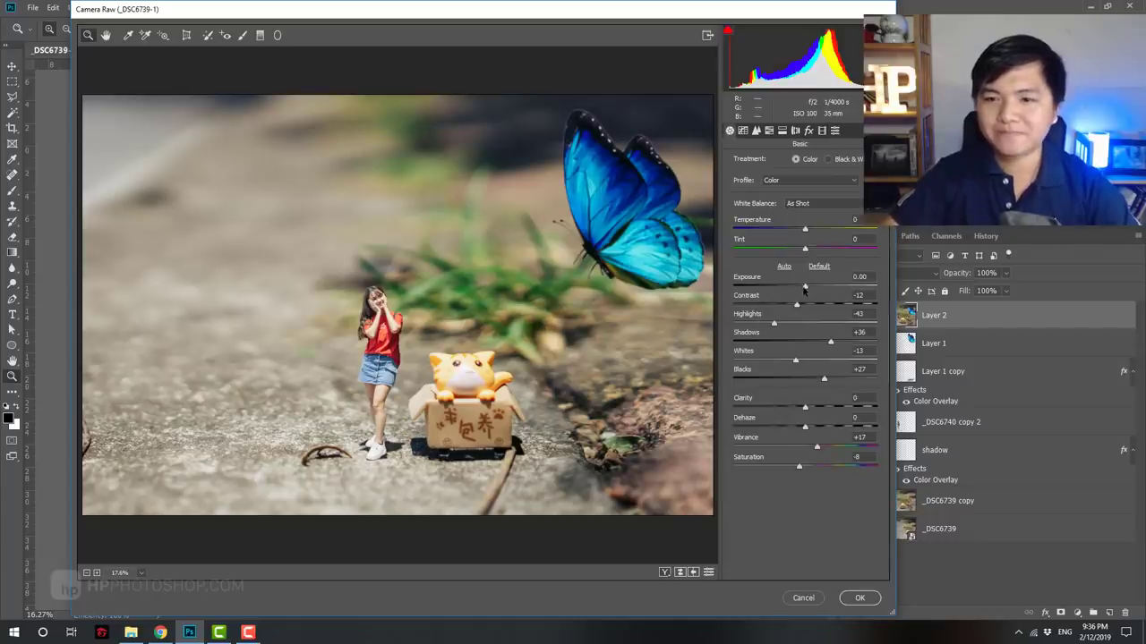
{"action": "left_click_drag", "start_coordinate": [803, 288], "coordinate": [805, 288]}
{"action": "left_click", "coordinate": [842, 342]}
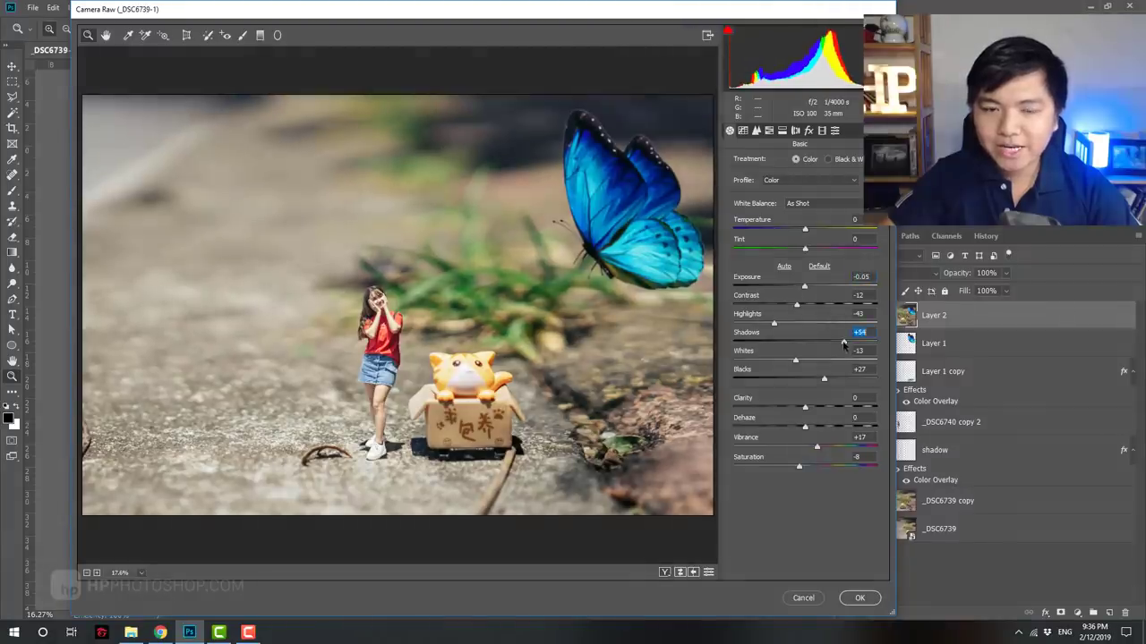
{"action": "left_click", "coordinate": [763, 324]}
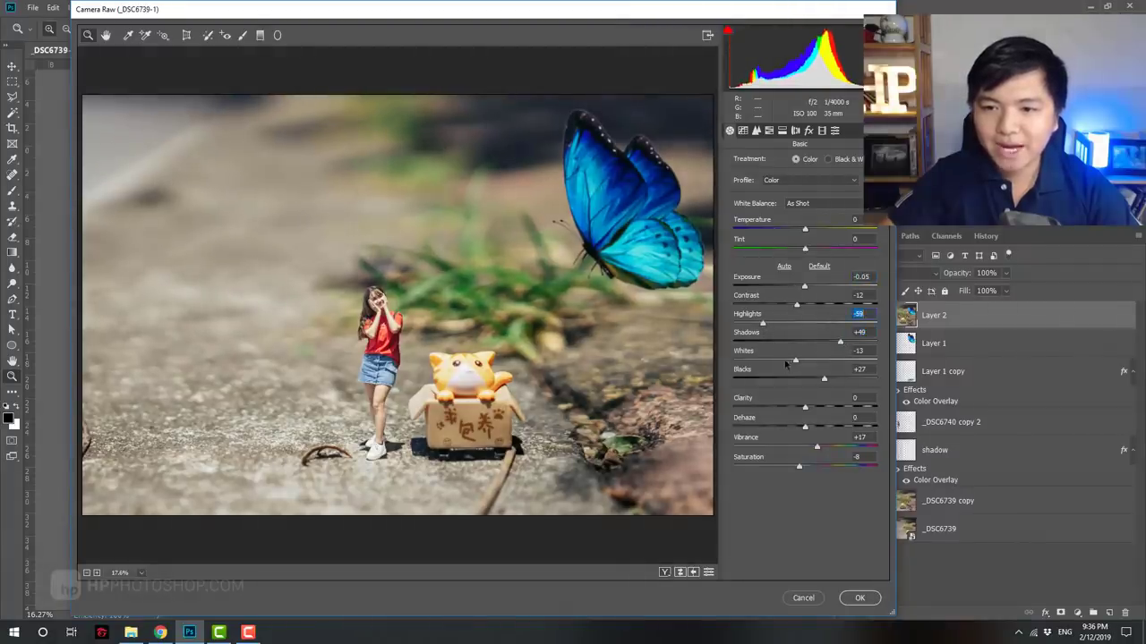
{"action": "left_click", "coordinate": [785, 362]}
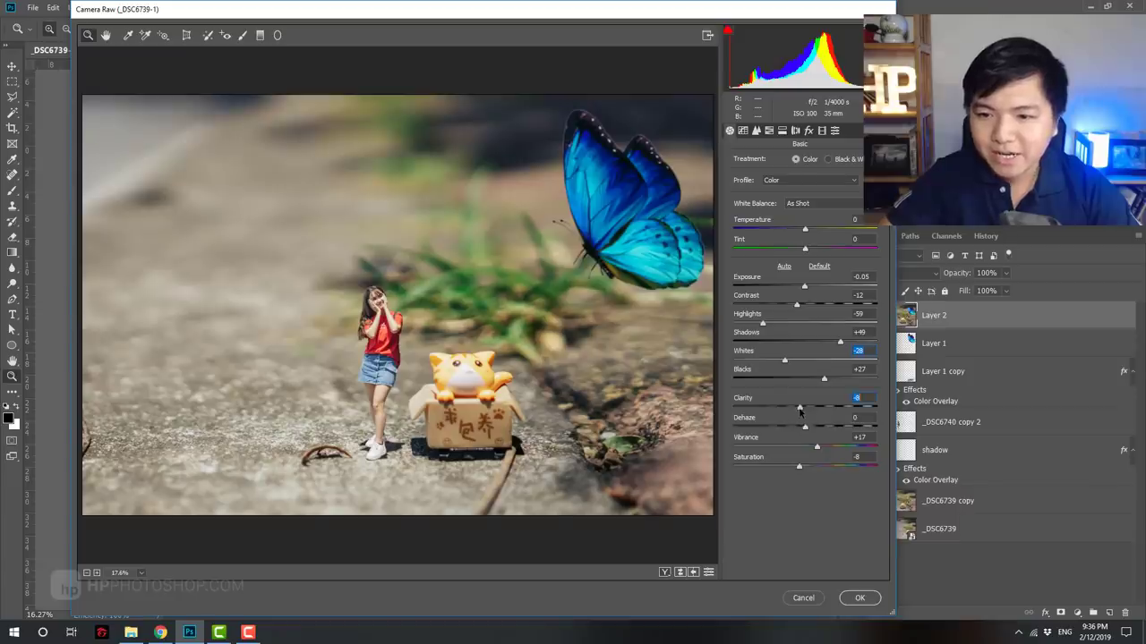
{"action": "left_click", "coordinate": [860, 598]}
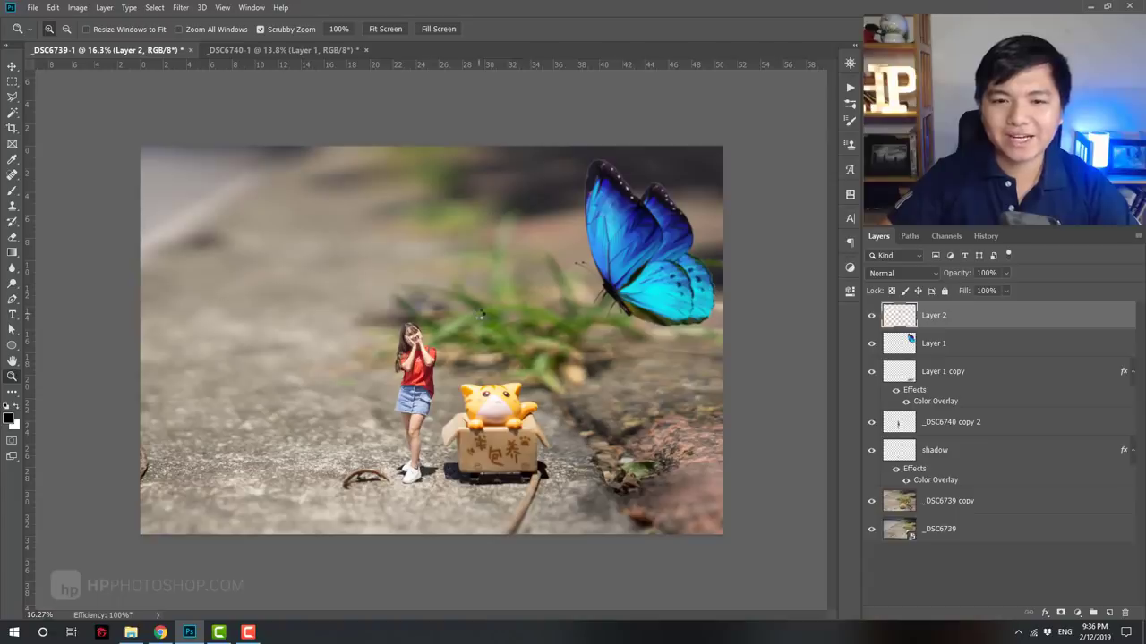
{"action": "left_click_drag", "start_coordinate": [495, 322], "coordinate": [450, 325]}
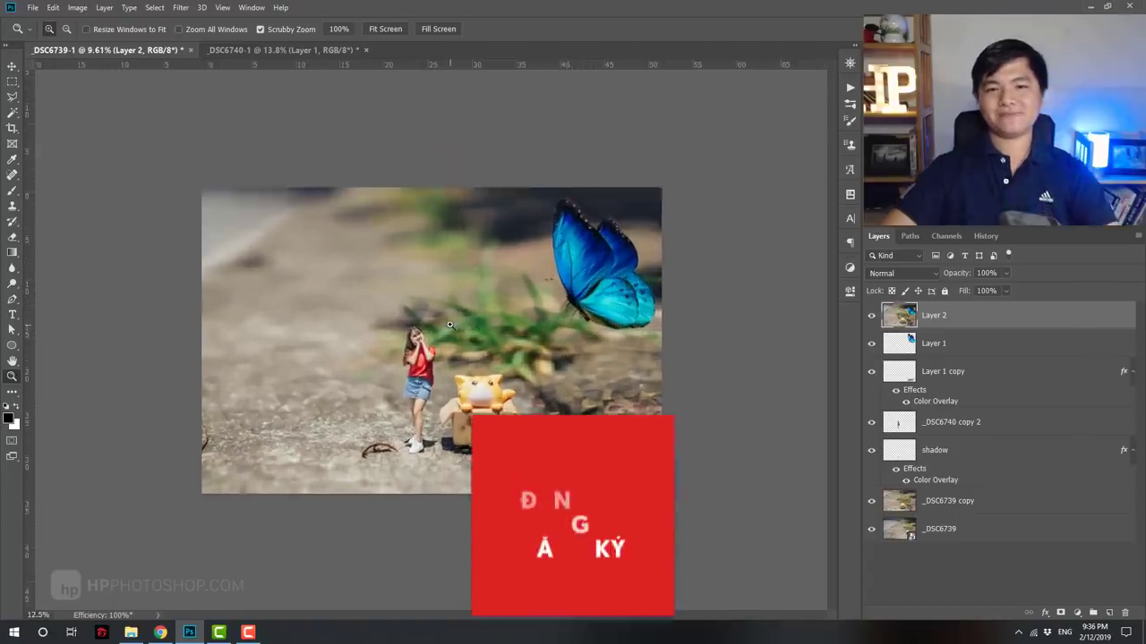